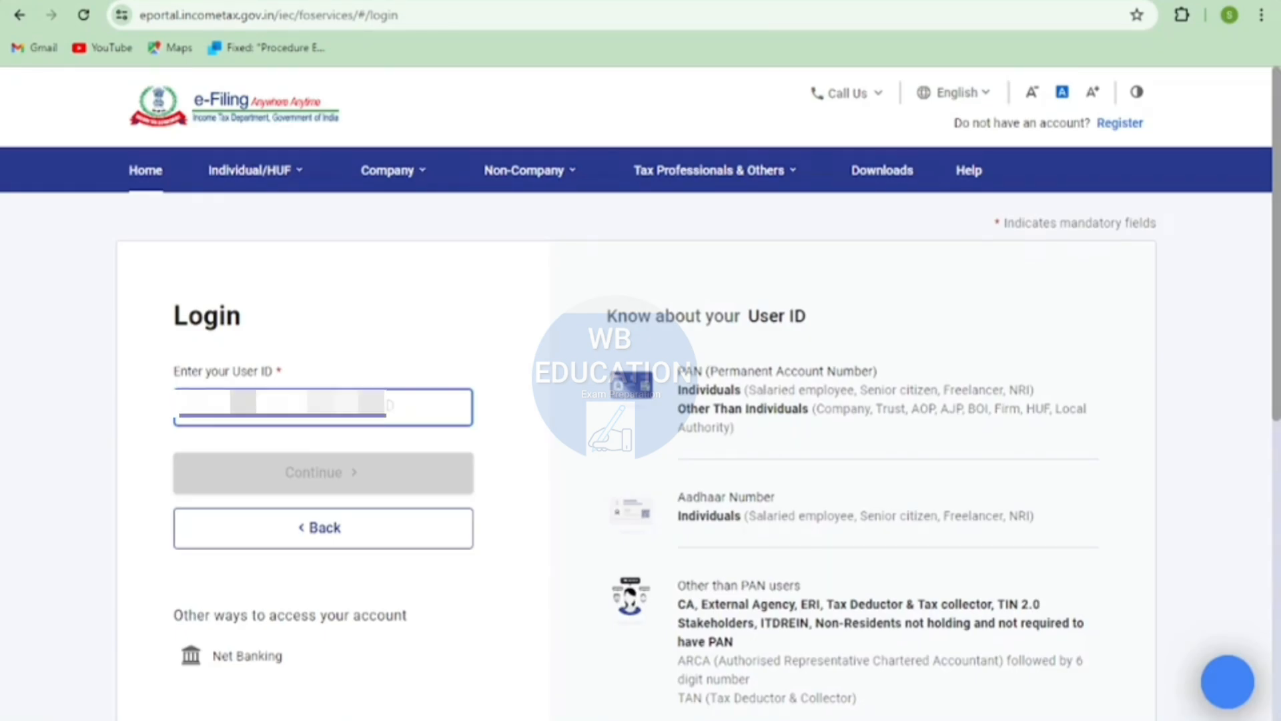
- Enter the account's user ID on the e-Filing login page and continue to the password page
type("***")
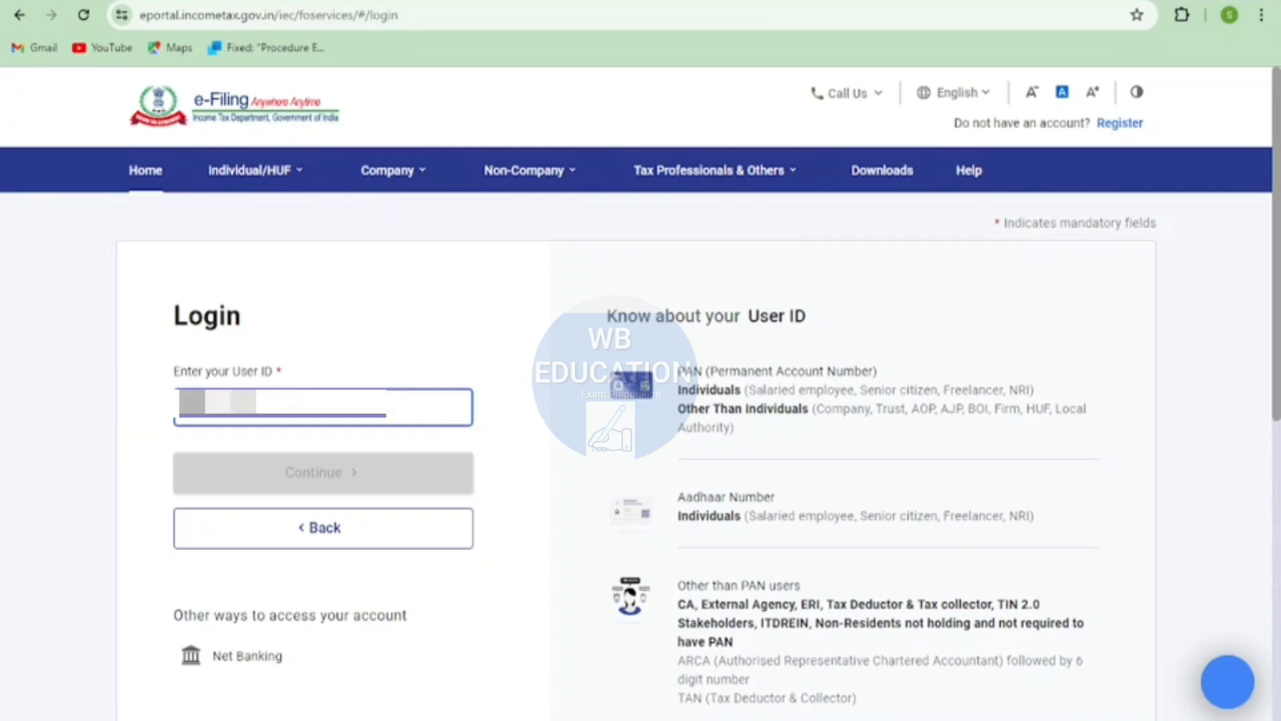
type("*")
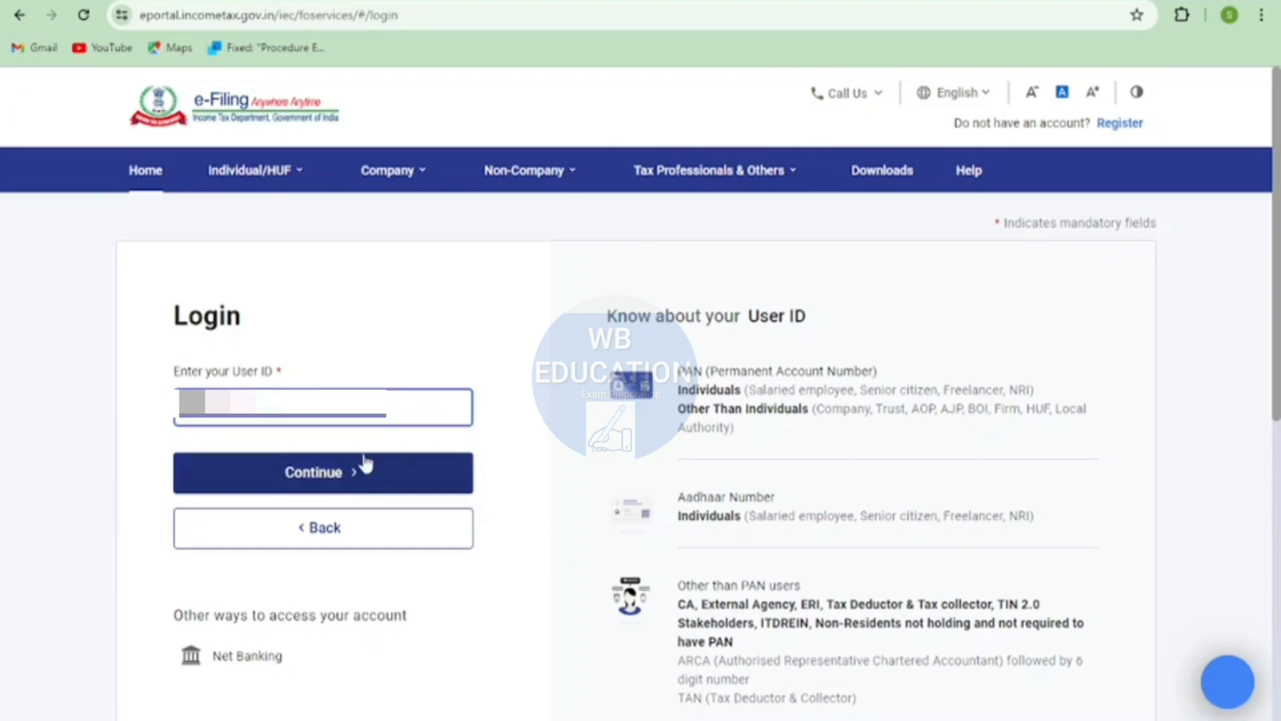
left_click(363, 464)
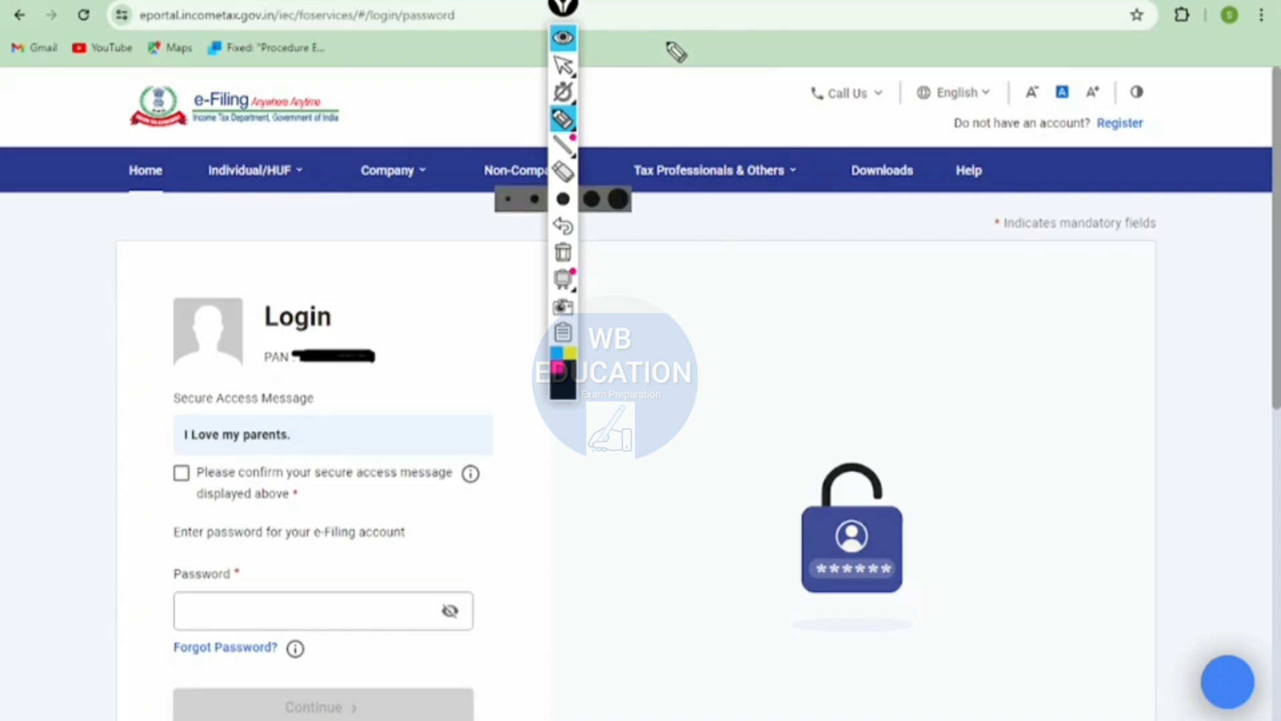
- Confirm the secure access message, enter the account password and log in
left_click(592, 119)
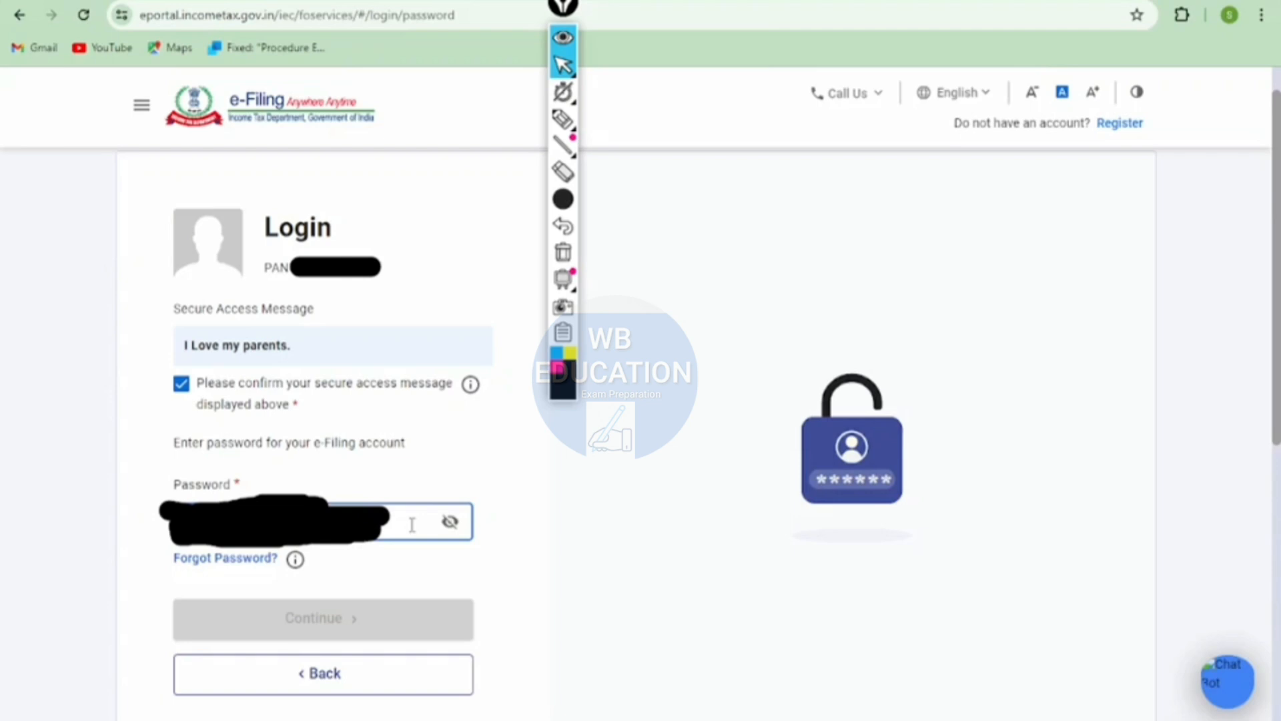
type("*")
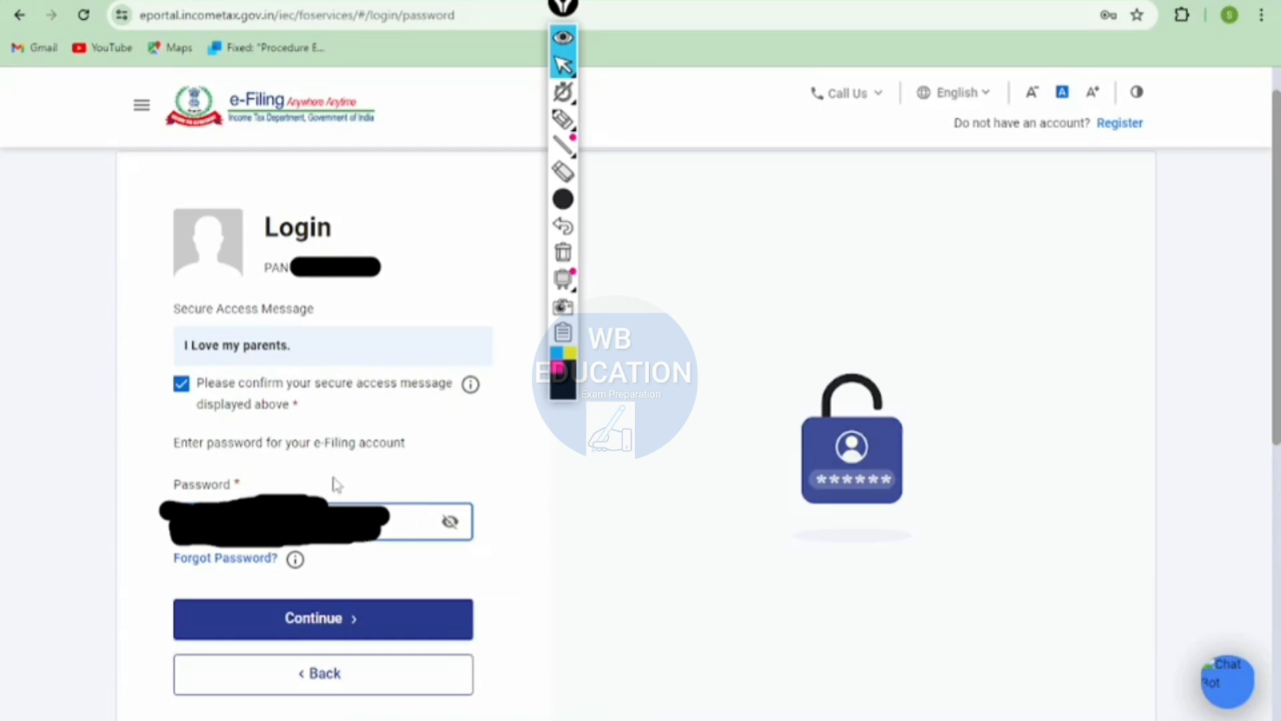
left_click(320, 615)
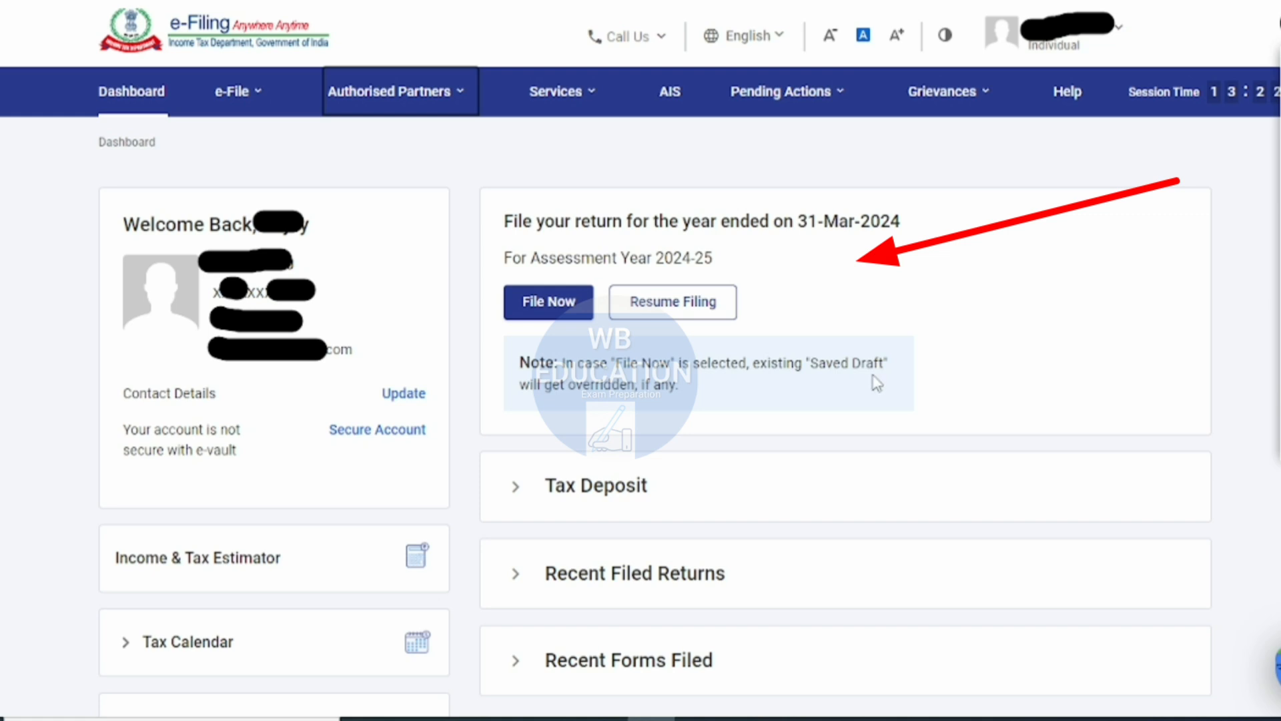
- Start filing the return for the year ended 31-Mar-2024 from the dashboard
left_click(650, 719)
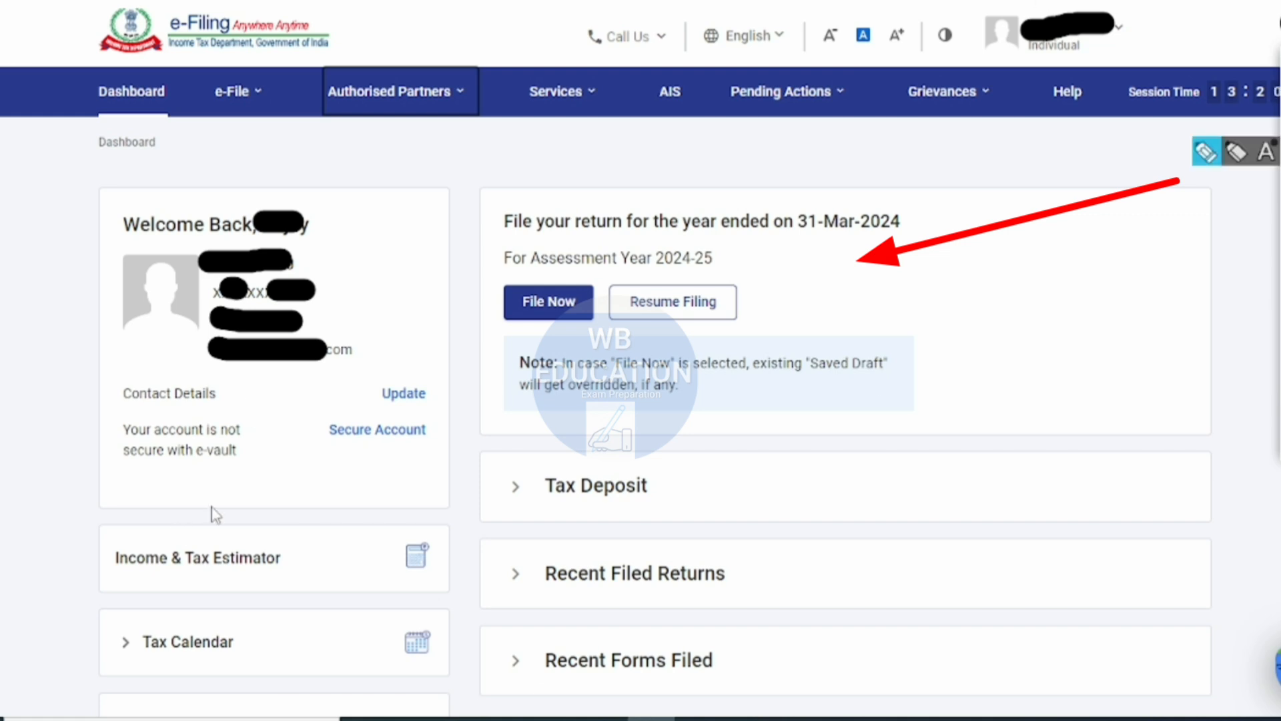
left_click(548, 302)
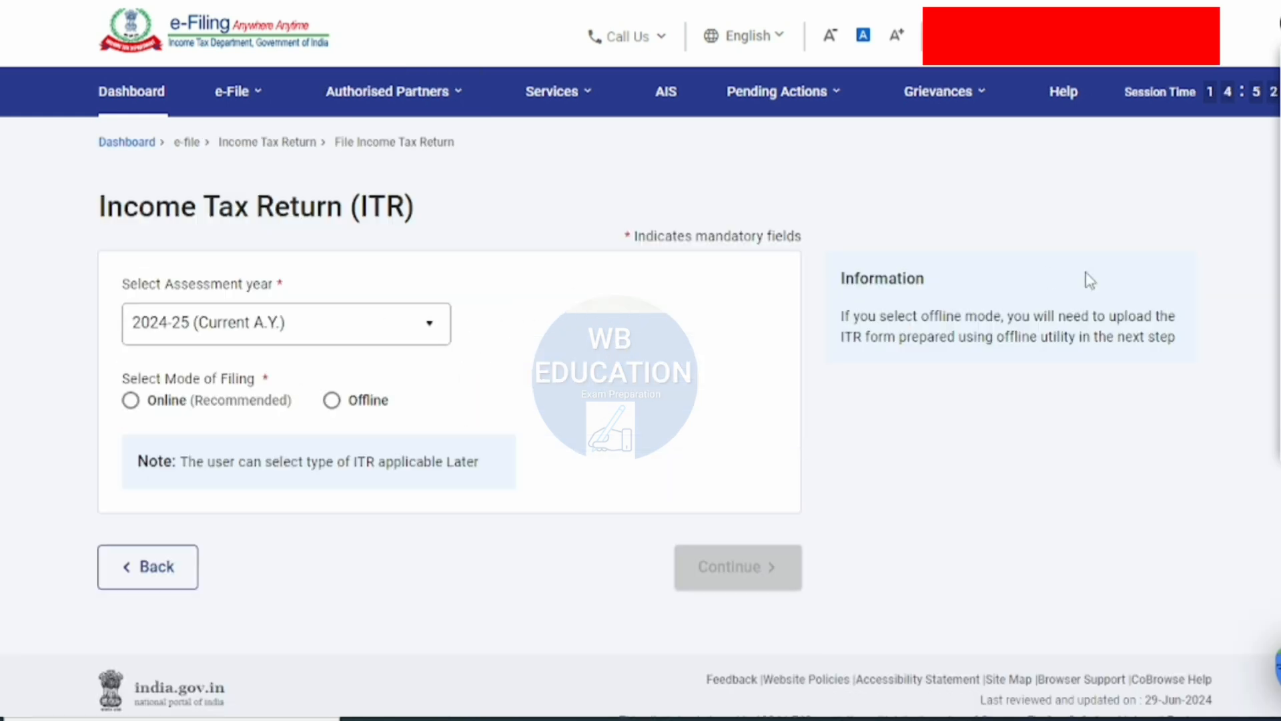
left_click(1273, 143)
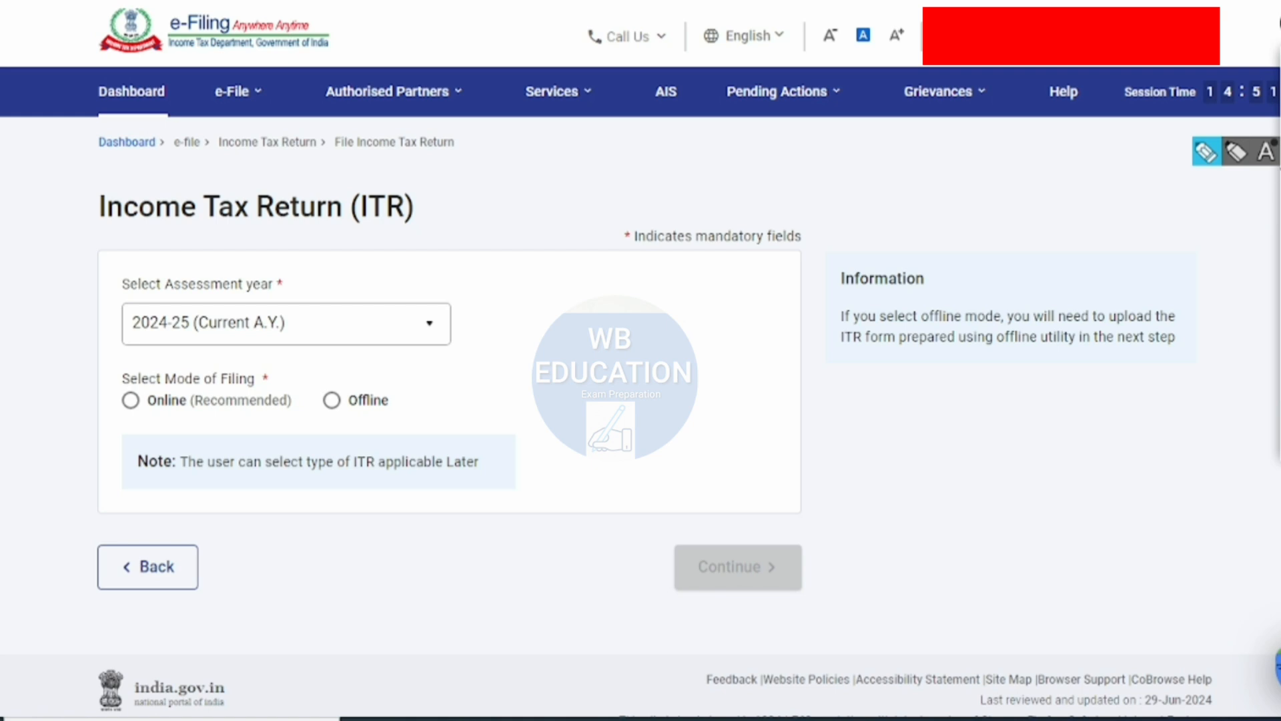
left_click(1210, 156)
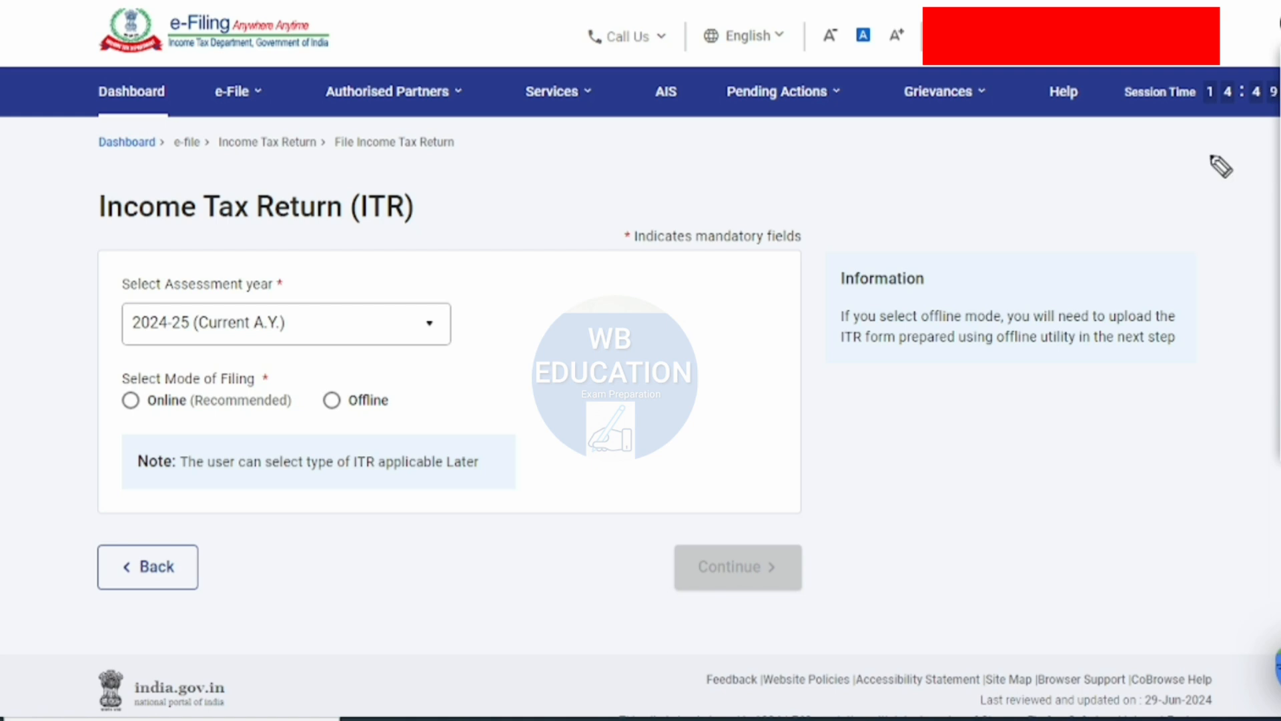
left_click_drag(698, 141, 395, 193)
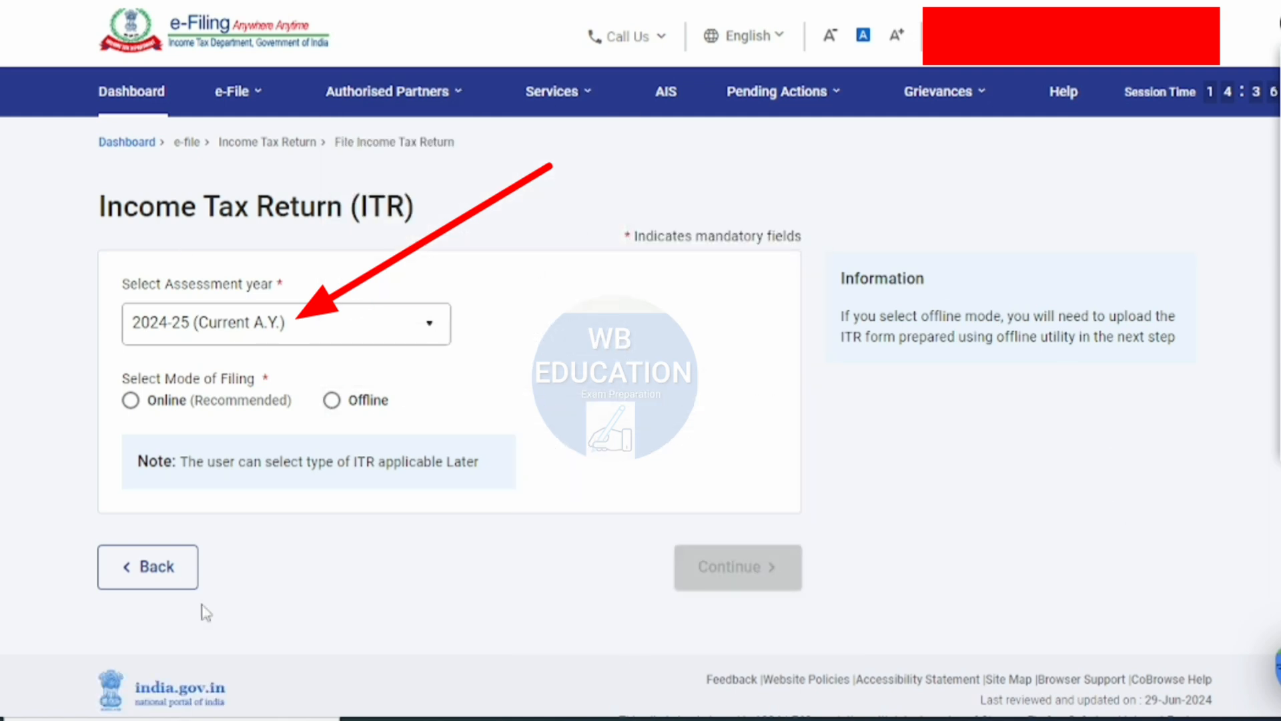
- Choose assessment year 2024-25 (Current A.Y.) with the Online mode of filing, and continue
left_click(229, 327)
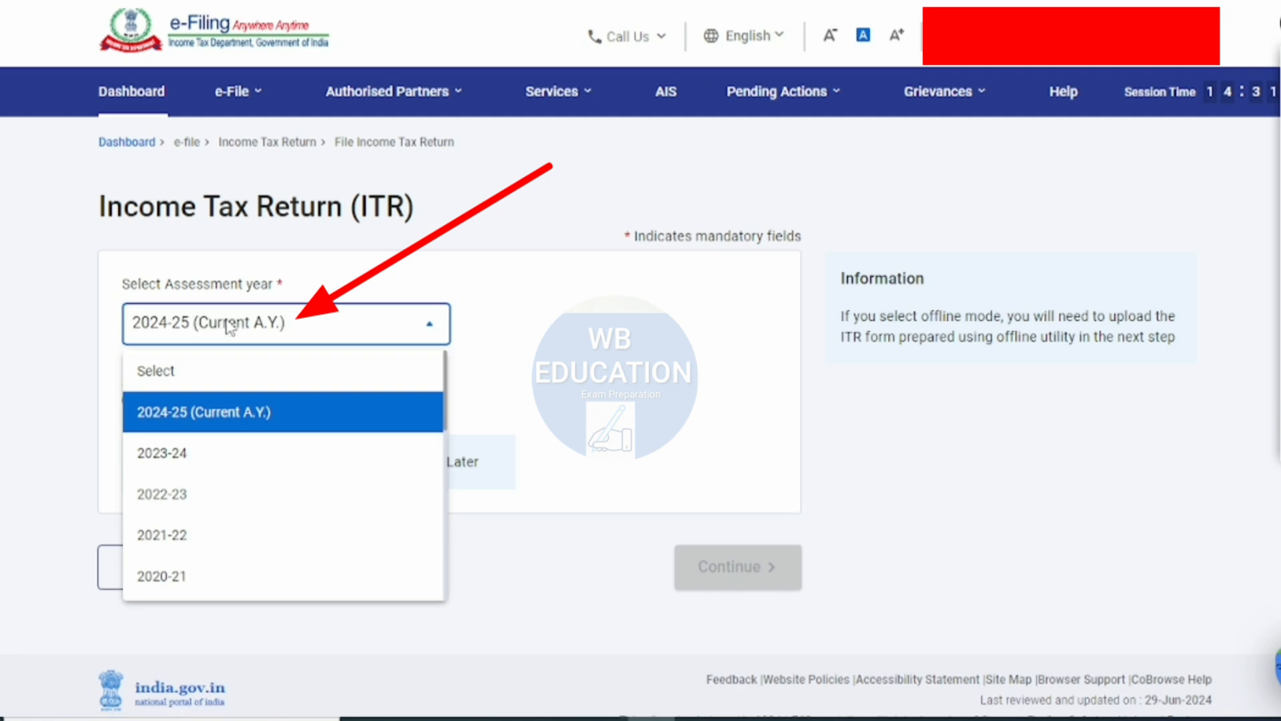
left_click(229, 417)
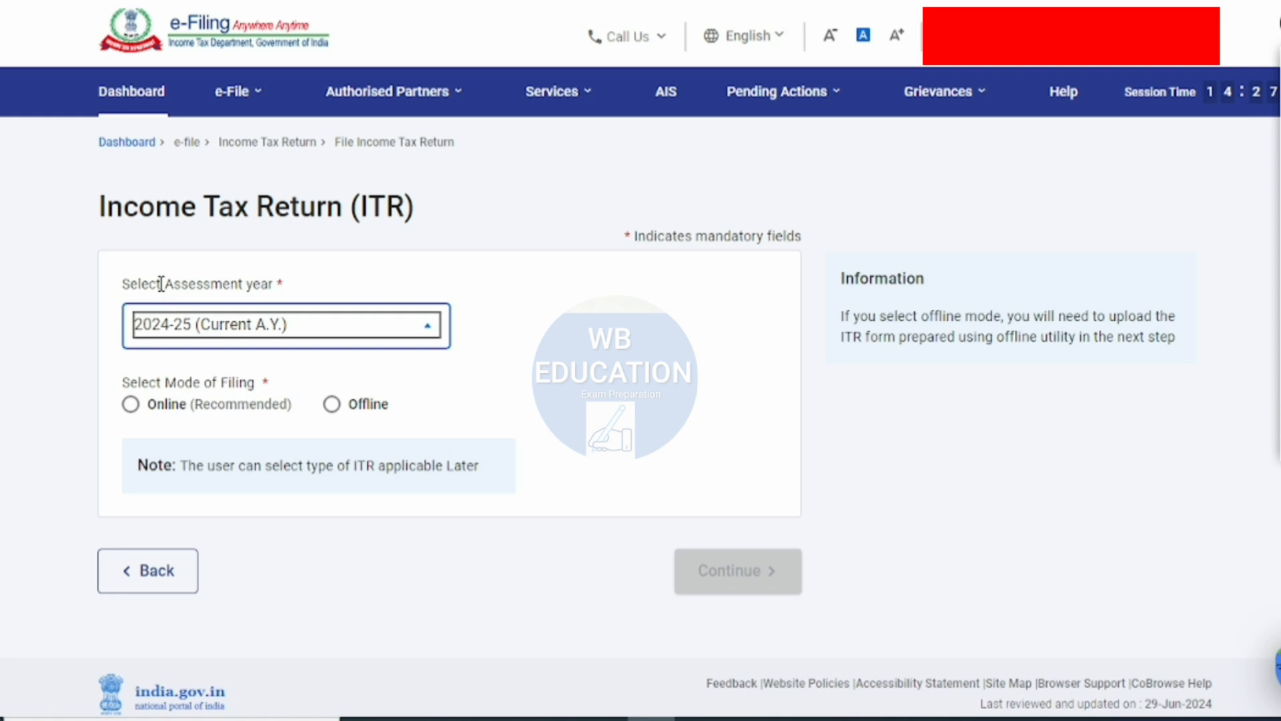
left_click_drag(161, 283, 270, 281)
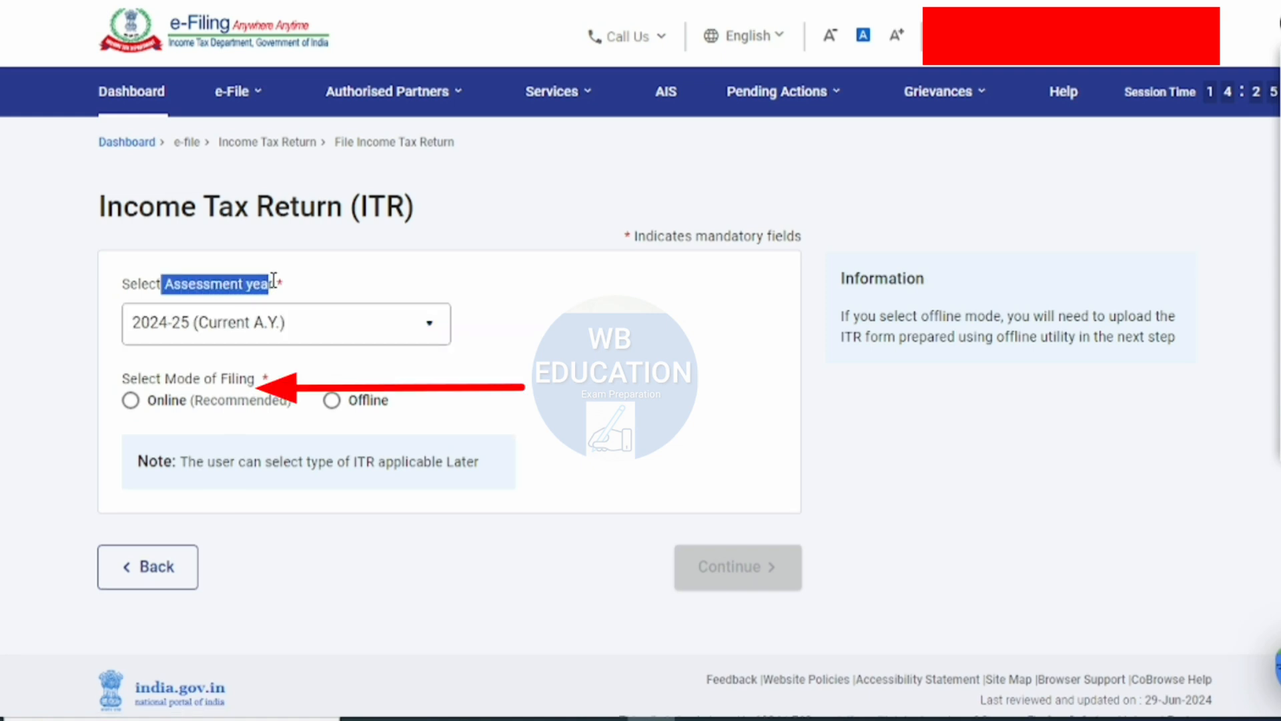
left_click(315, 284)
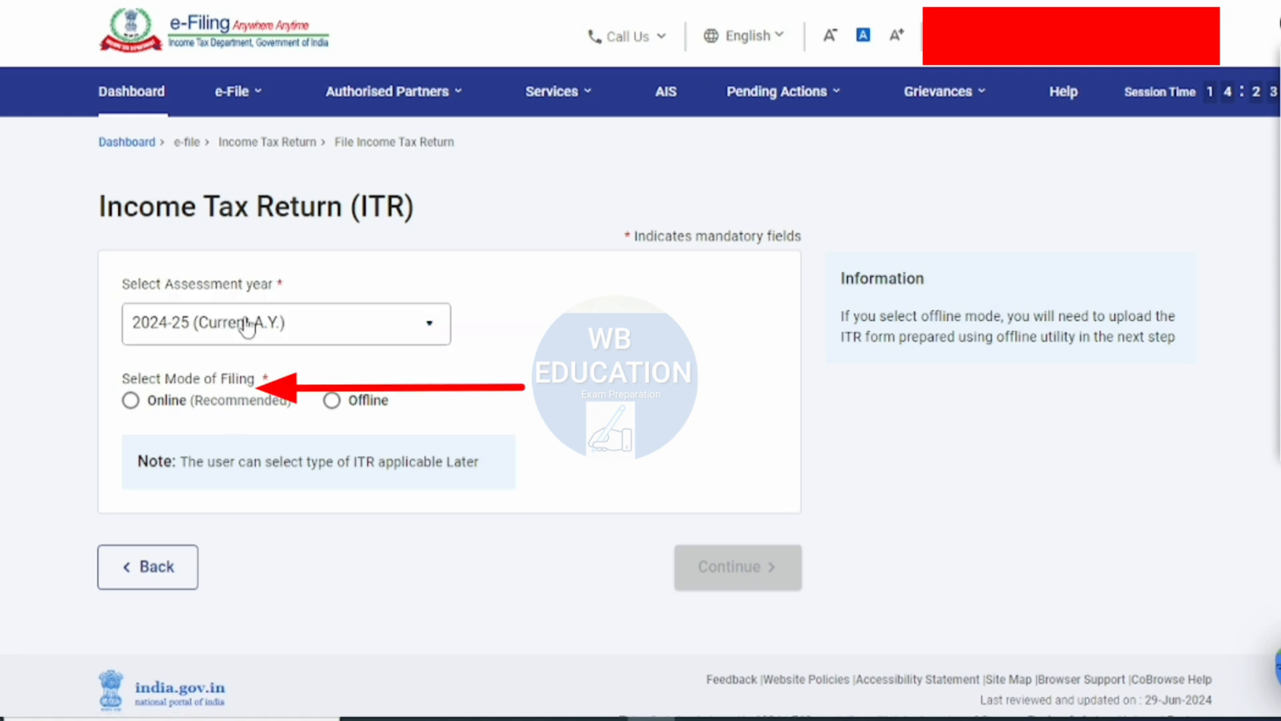
left_click(132, 401)
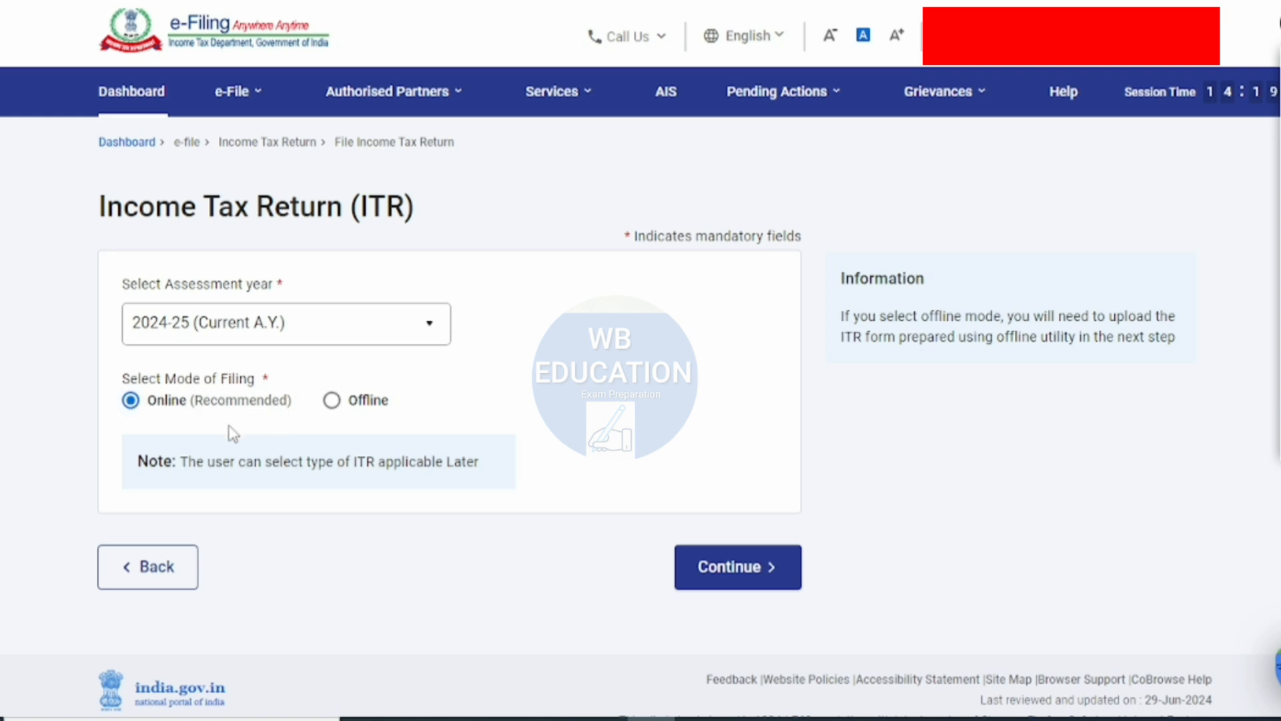
left_click(752, 567)
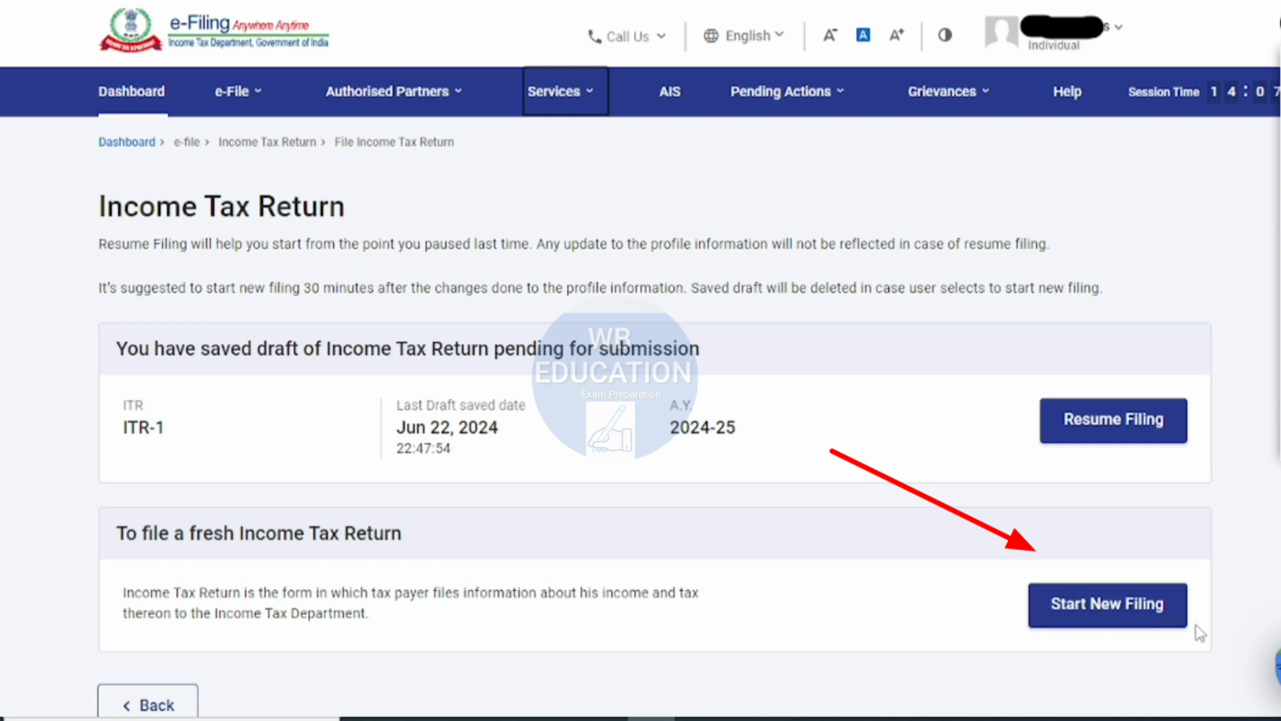
- Start a new filing instead of resuming the saved draft, and continue with the Individual status
left_click(1081, 618)
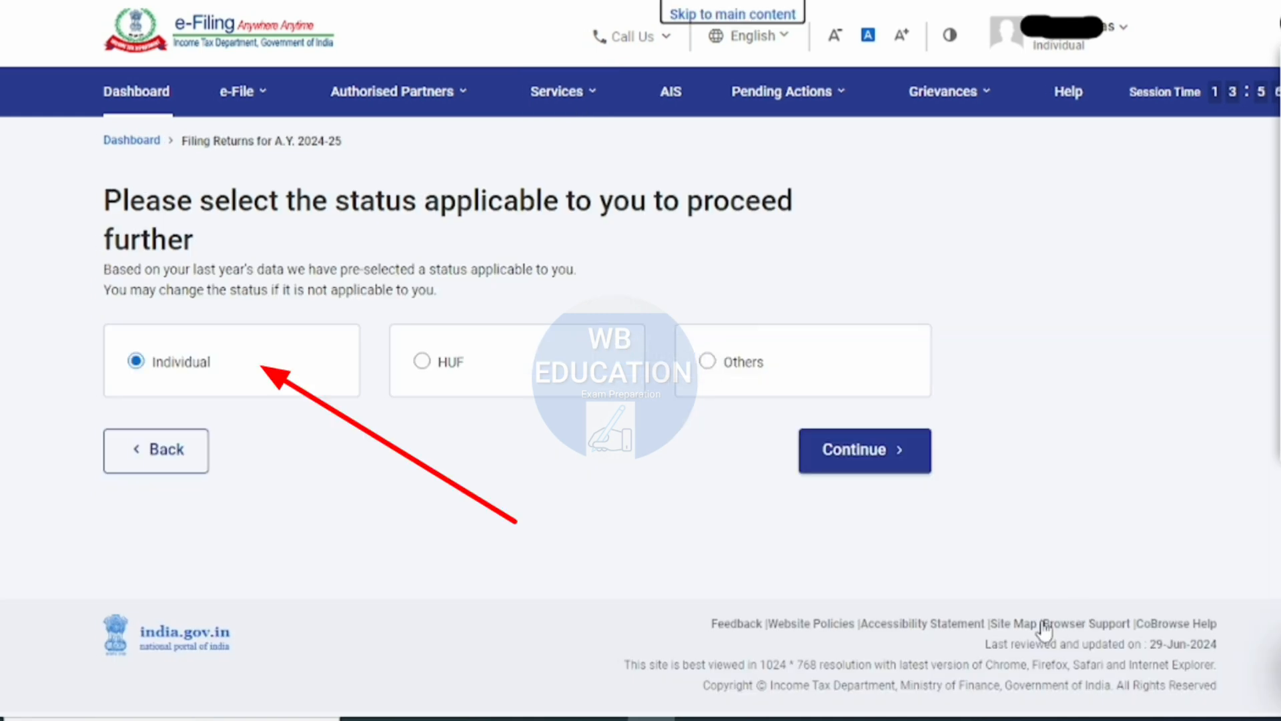
left_click(876, 464)
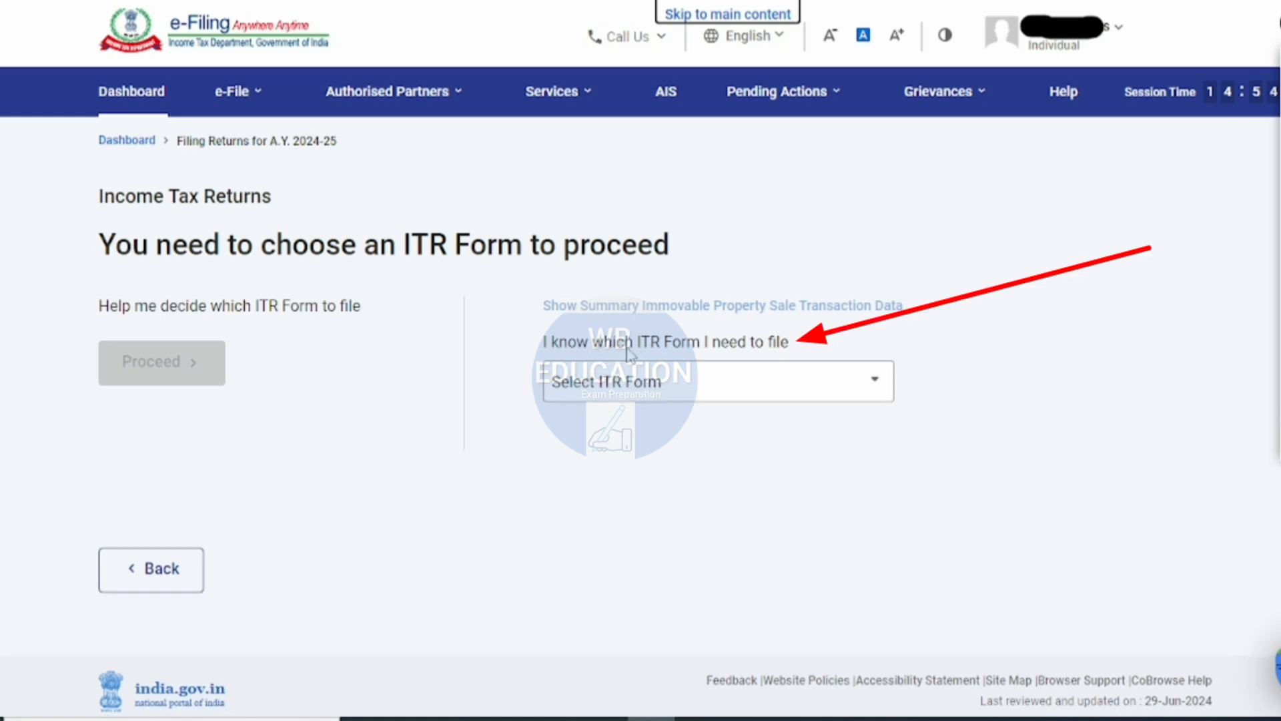
- Select ITR - 1 as the form to file and proceed with it
left_click(775, 385)
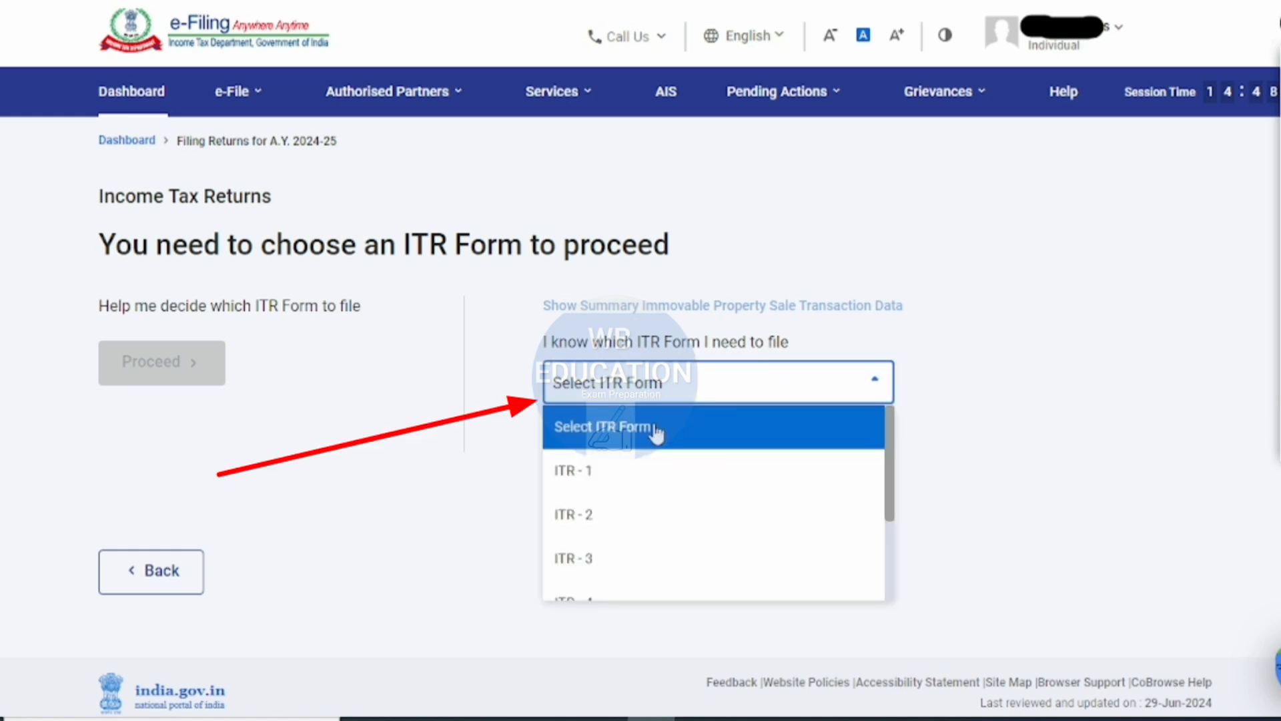
left_click(603, 474)
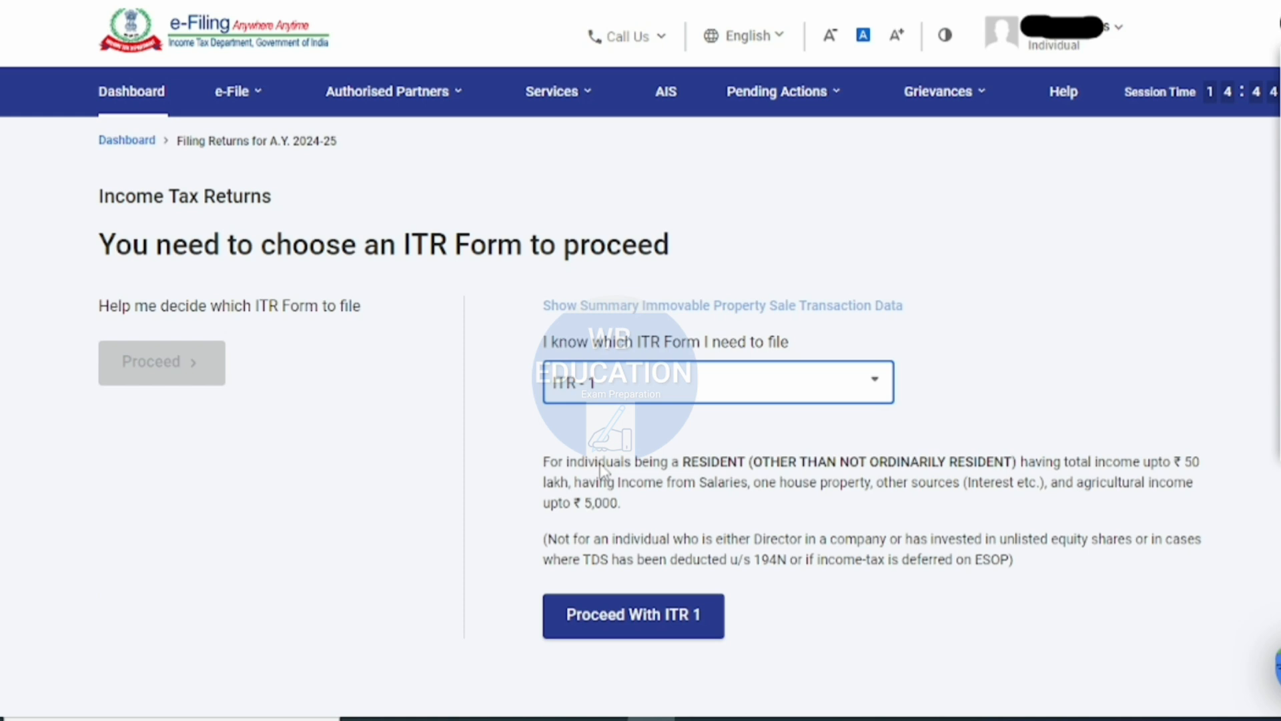
left_click(663, 627)
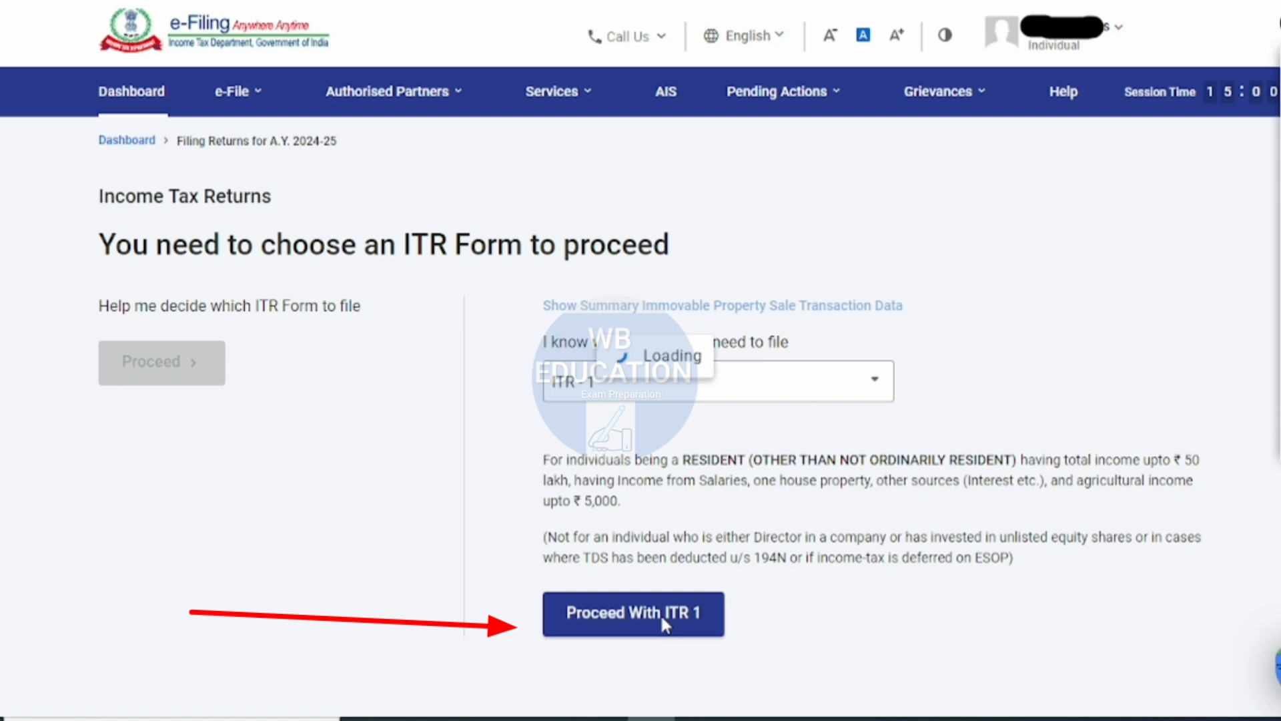
left_click(660, 614)
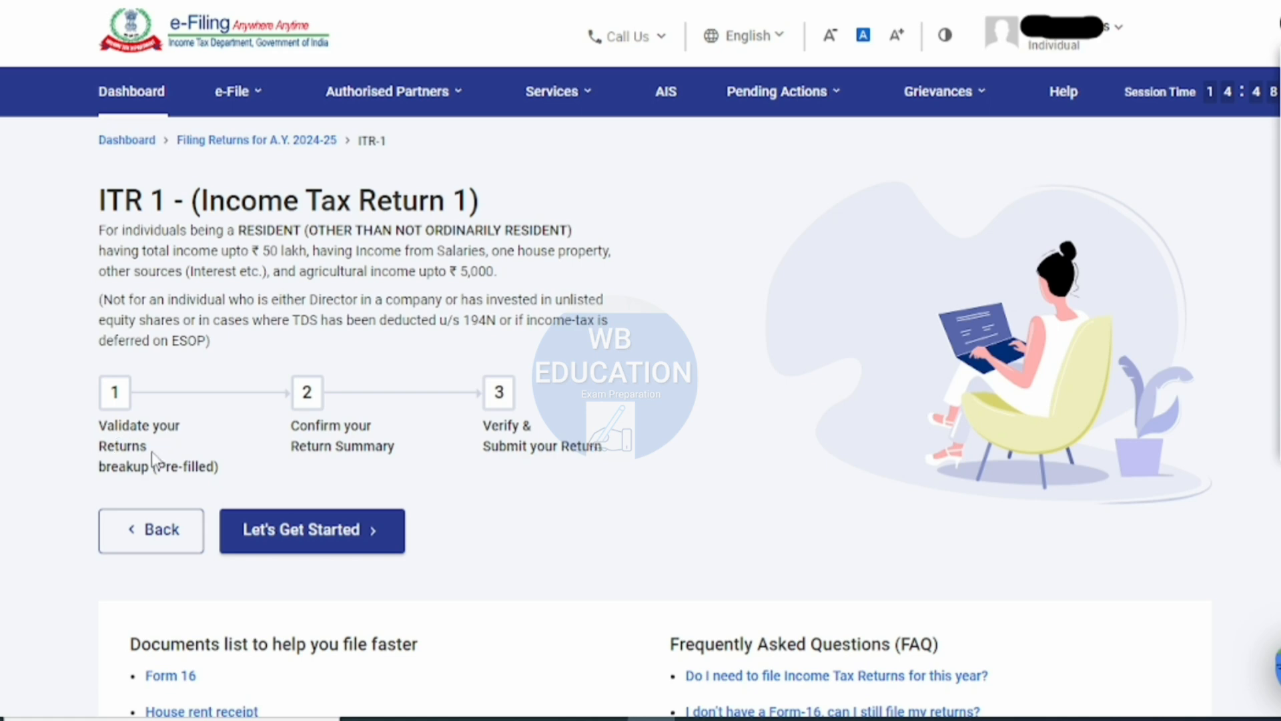
- Examine the full list of documents that help with tax filing, from Form 16 to investment premium receipts, and close it
scroll(153, 461, "down", 3)
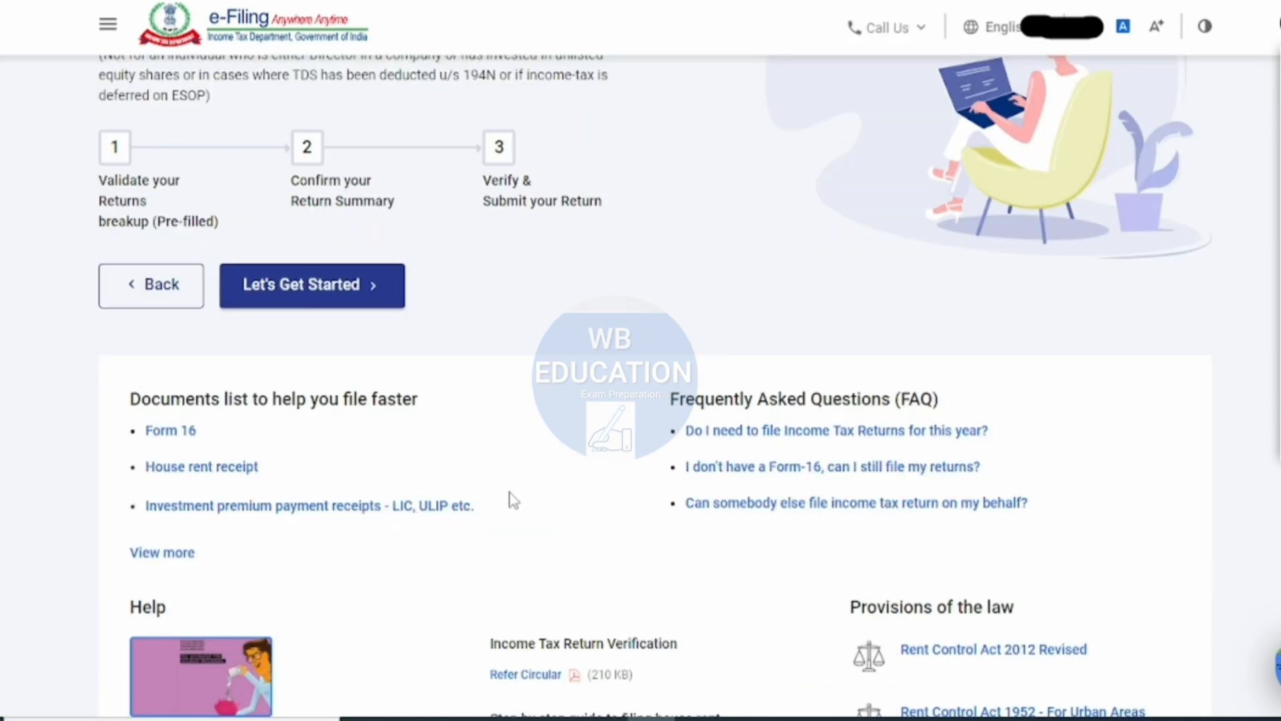
left_click(178, 558)
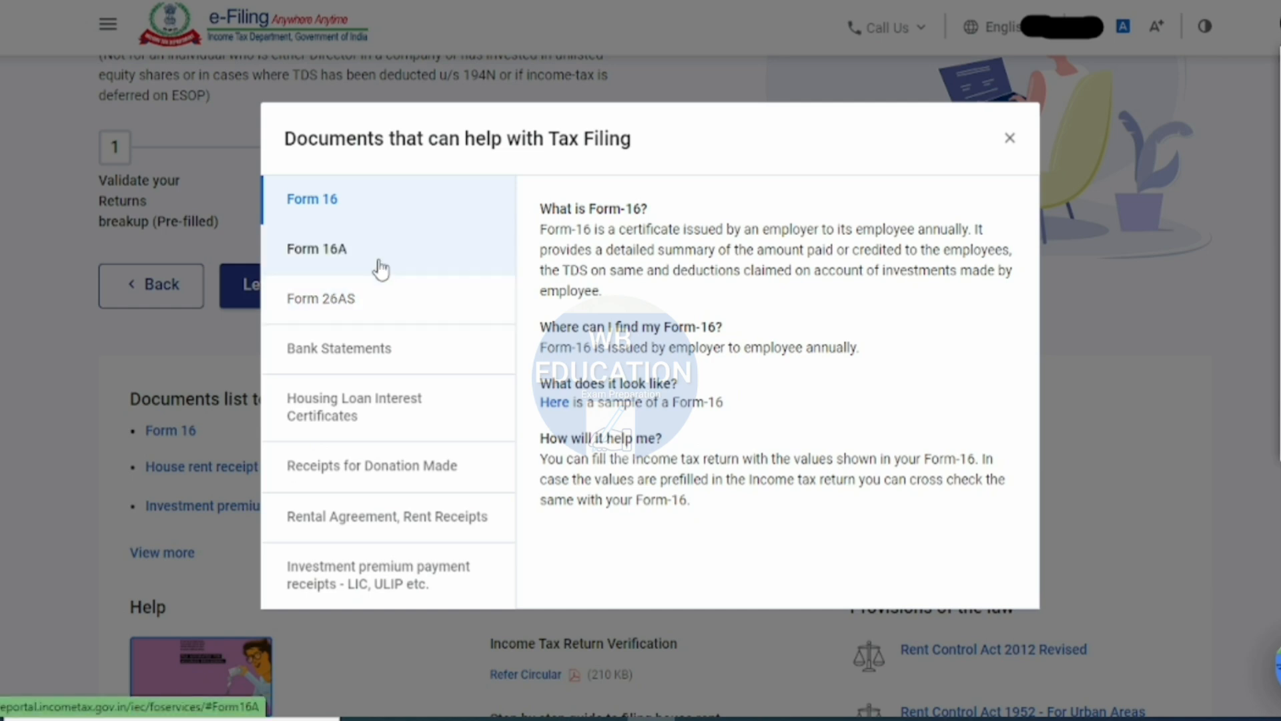
left_click(346, 271)
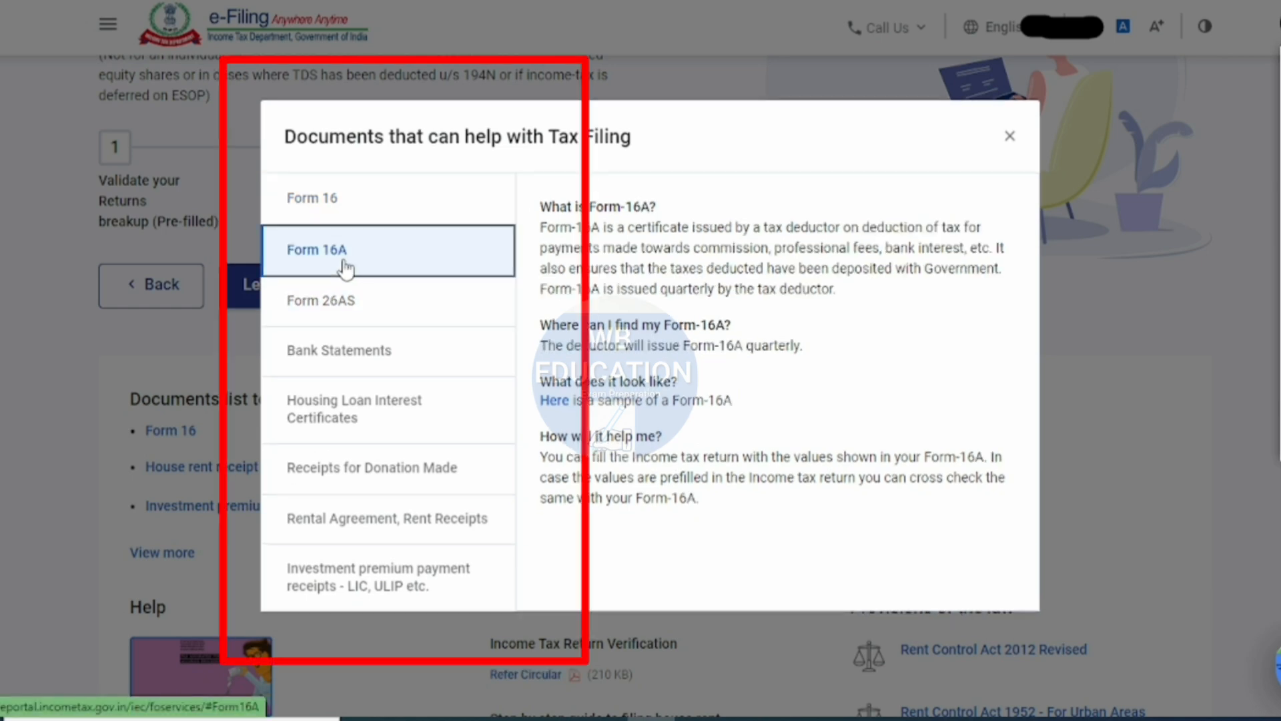
left_click(346, 304)
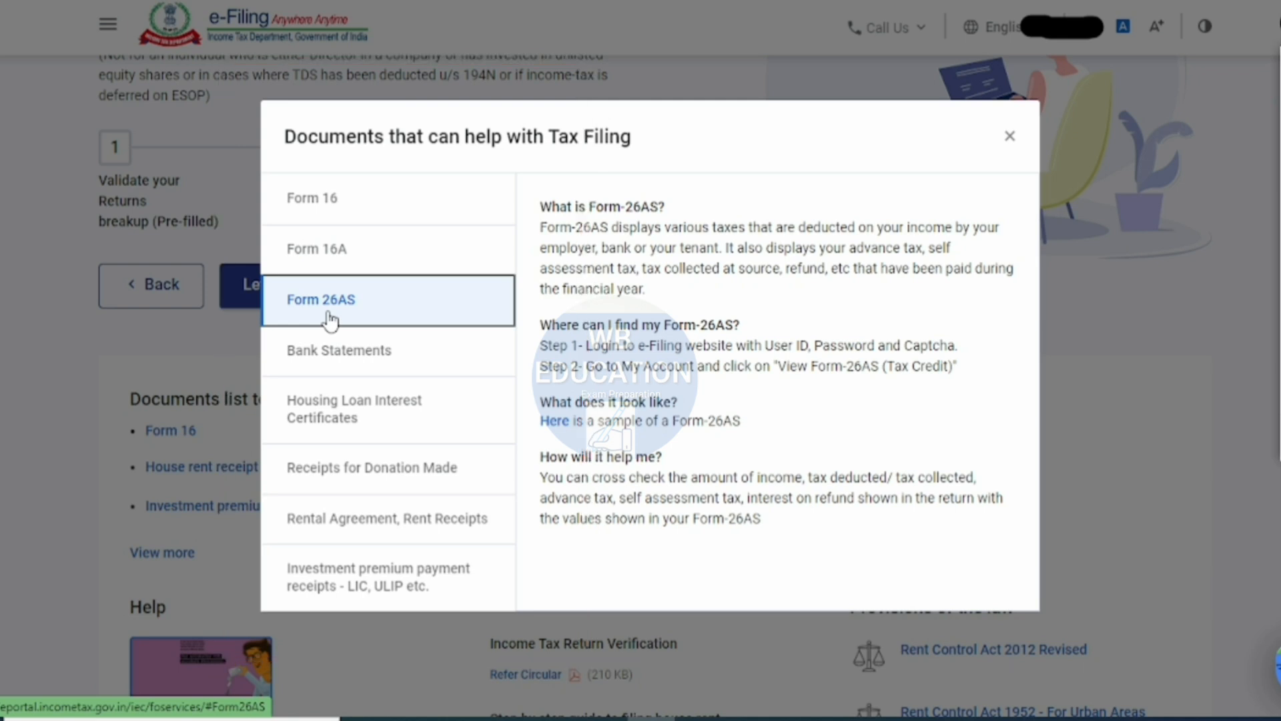
left_click(361, 354)
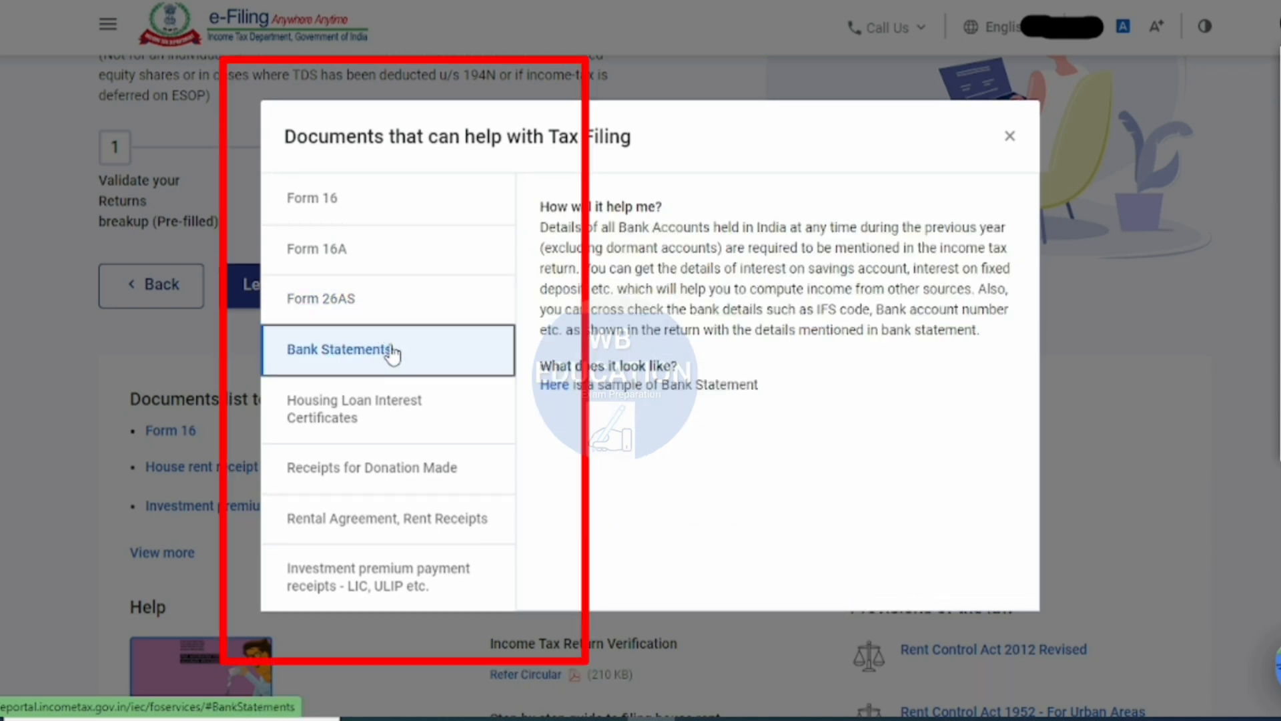
left_click(369, 417)
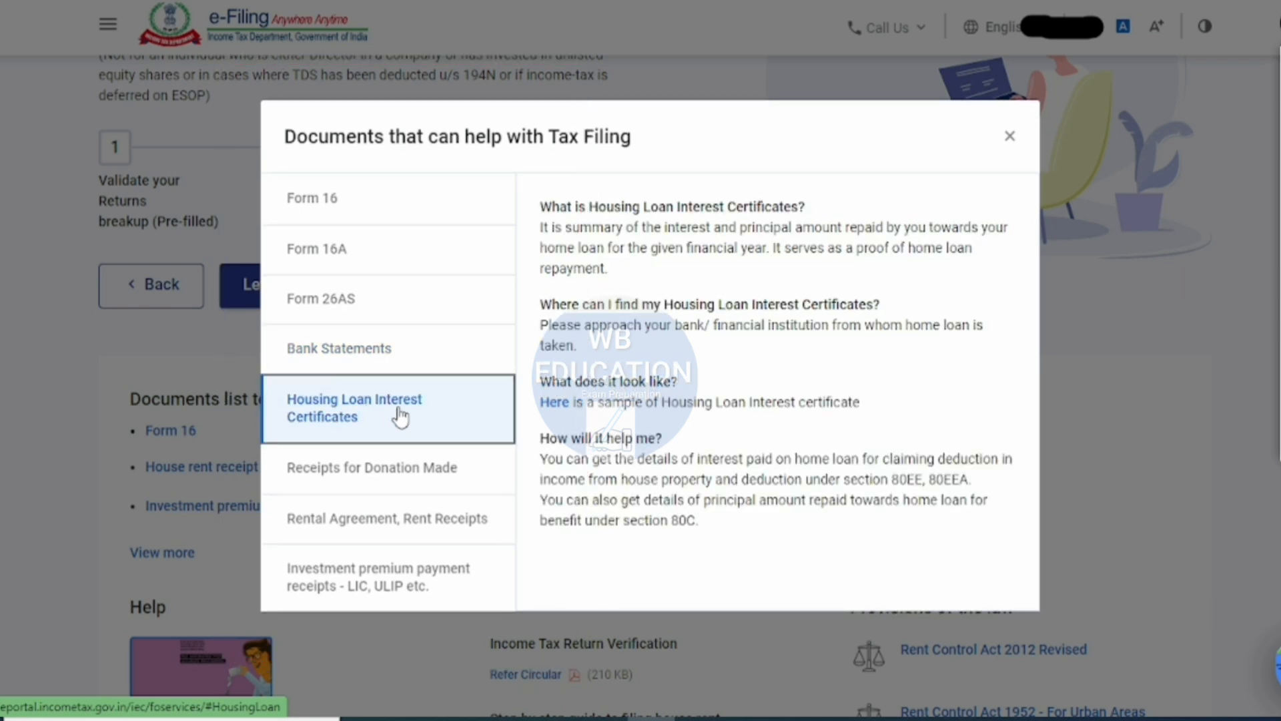
left_click(330, 476)
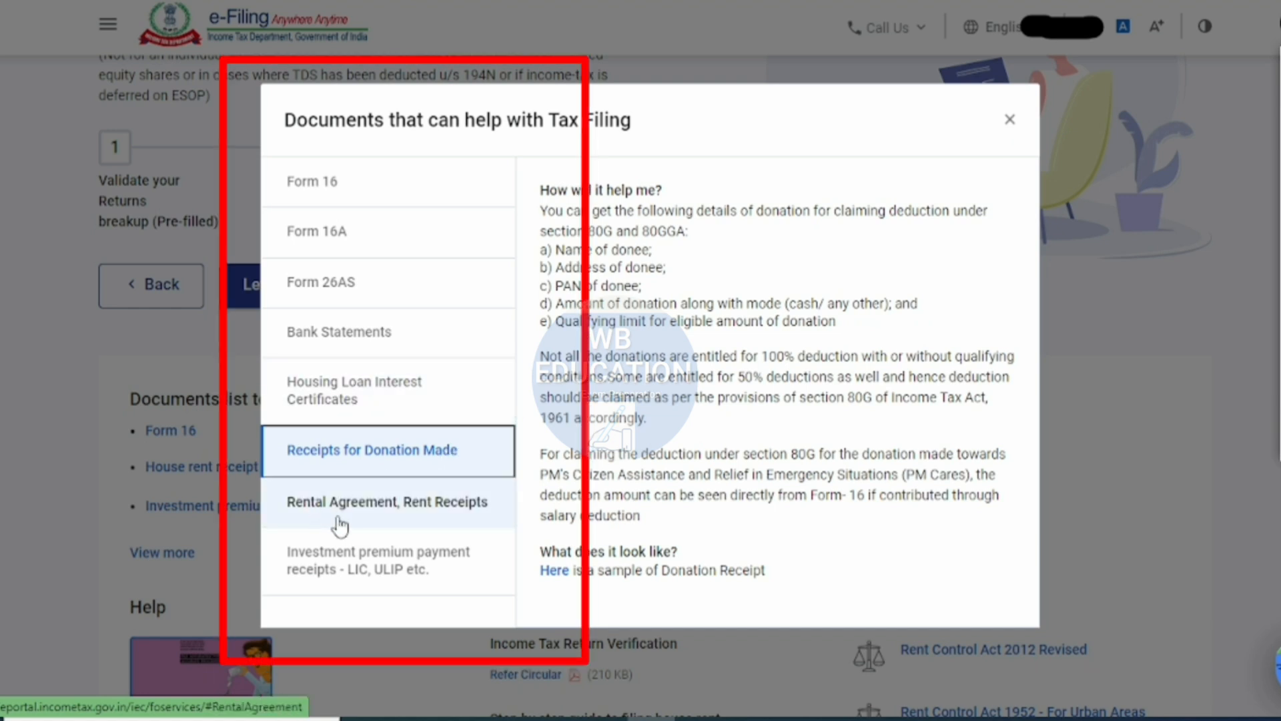
left_click(403, 517)
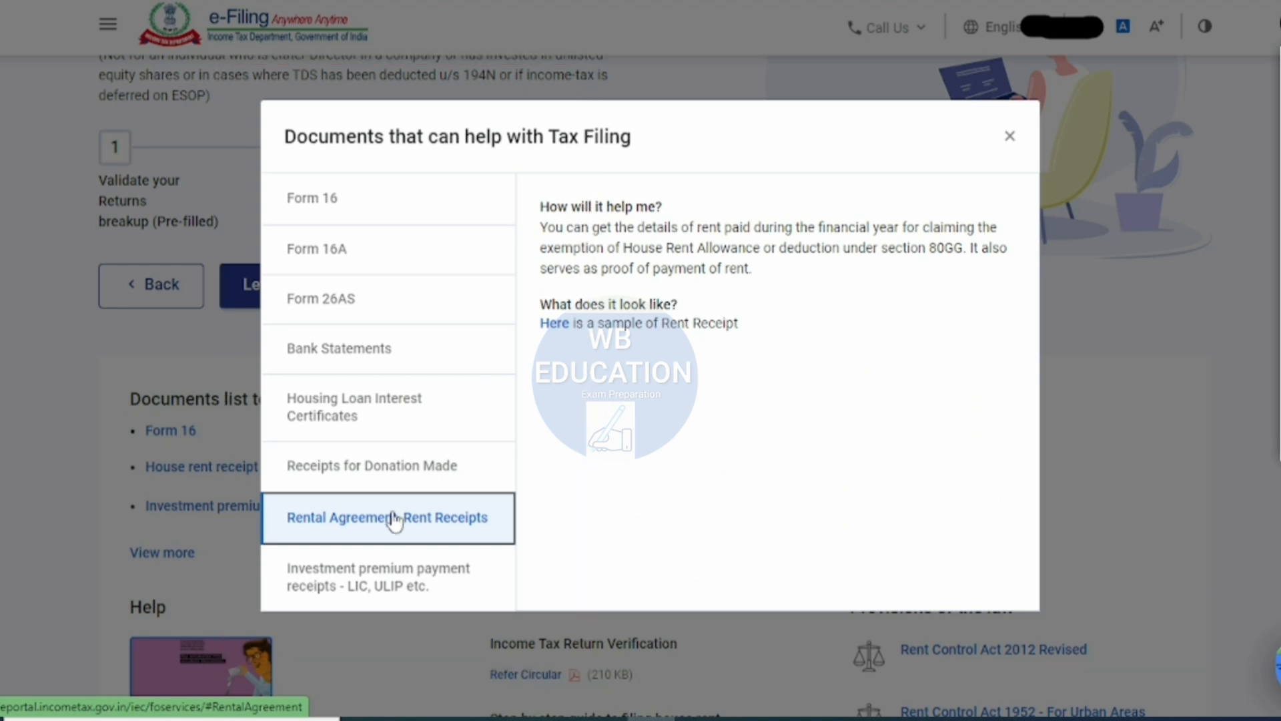
left_click(330, 594)
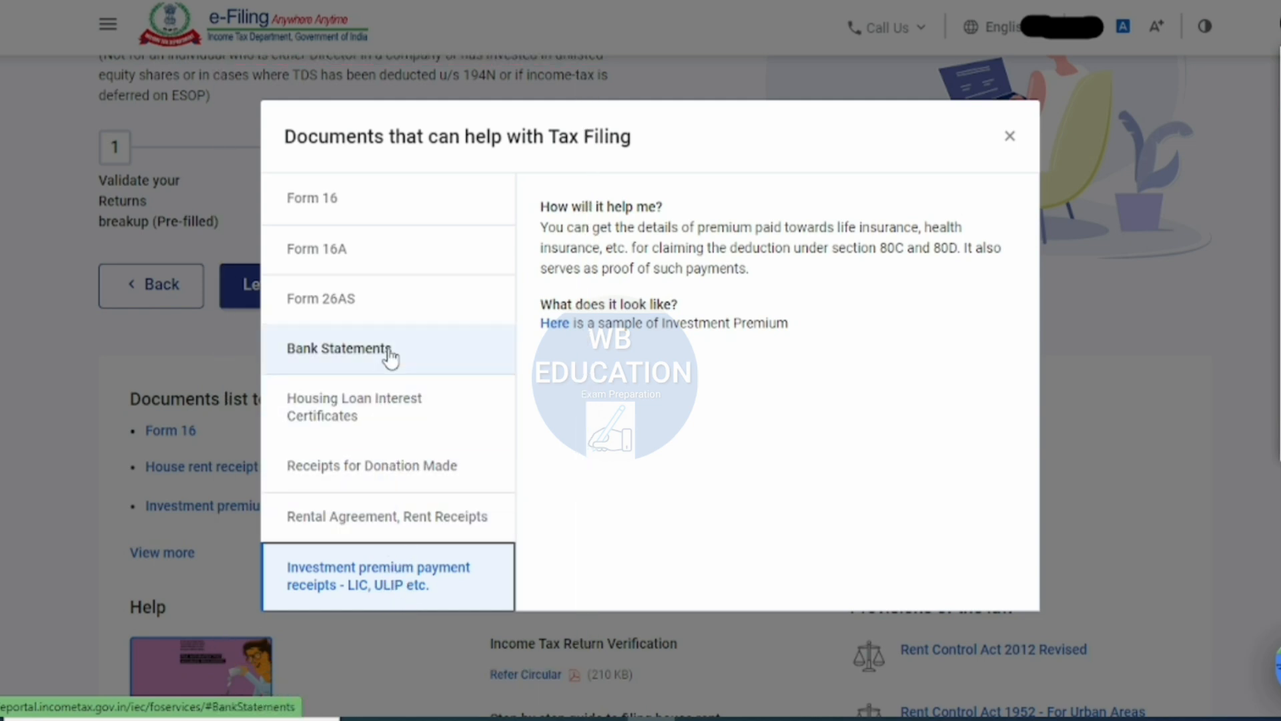
left_click(336, 211)
left_click(1010, 136)
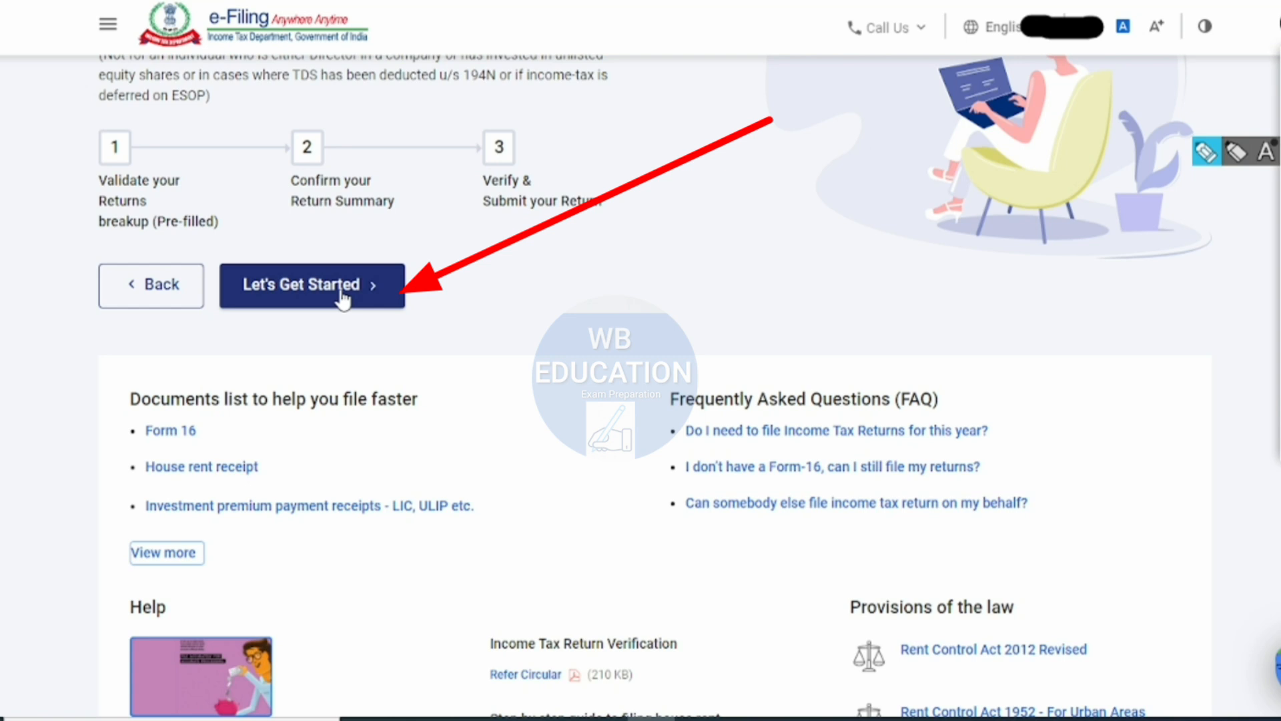
- Get started with the ITR-1 return and read the question about the reason for filing
left_click(343, 298)
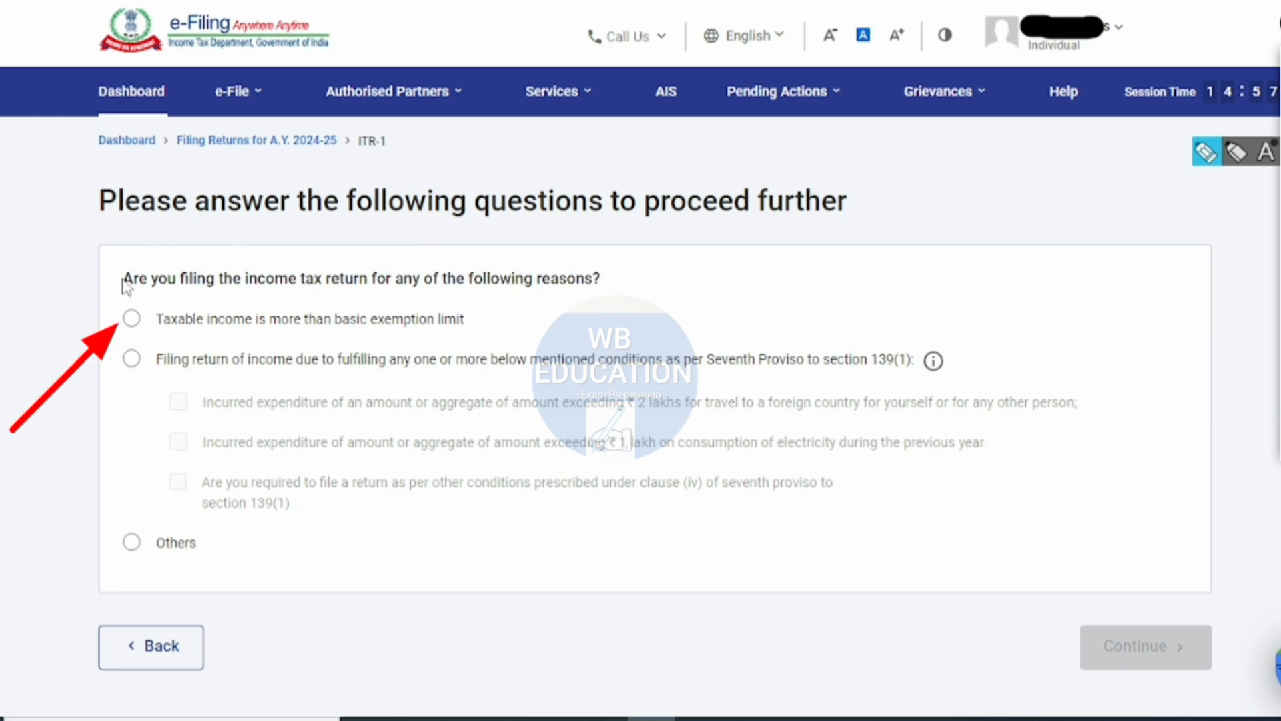
left_click_drag(124, 281, 625, 290)
left_click(564, 310)
left_click_drag(171, 324, 502, 334)
left_click(412, 338)
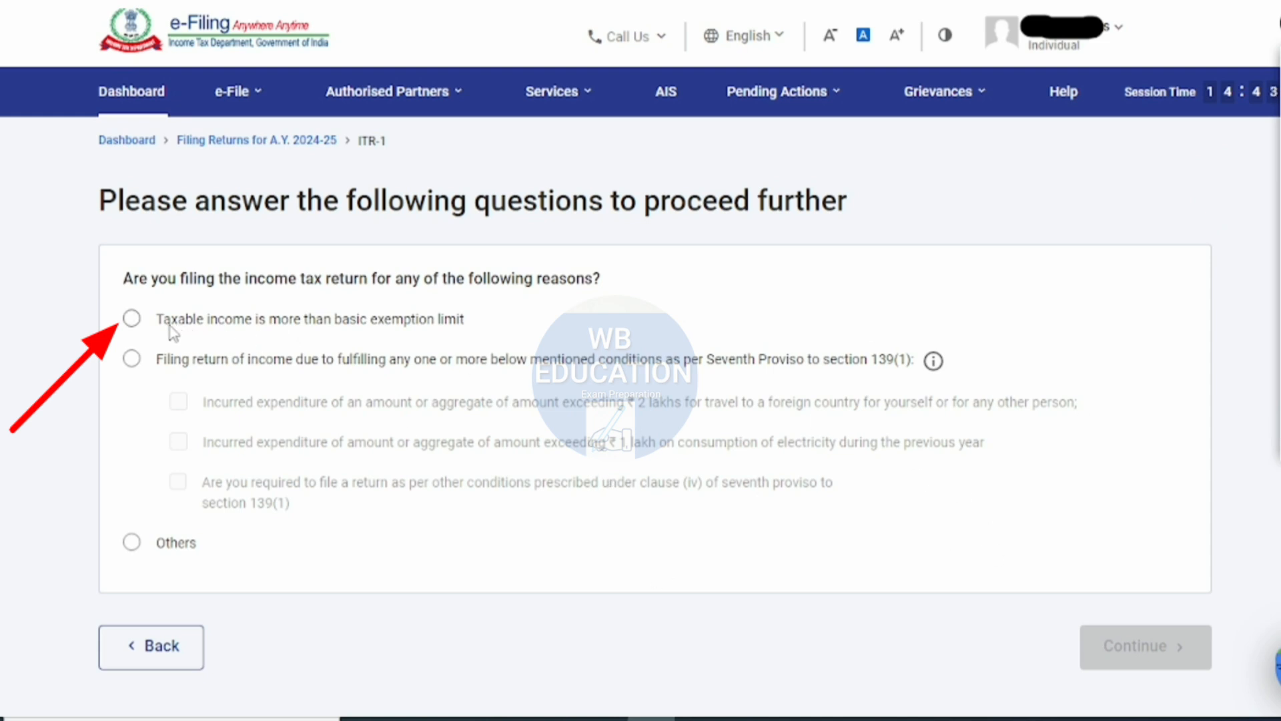
- Give taxable income above the basic exemption limit as the filing reason, continue, and acknowledge the pre-filled data notice
left_click_drag(166, 323, 470, 325)
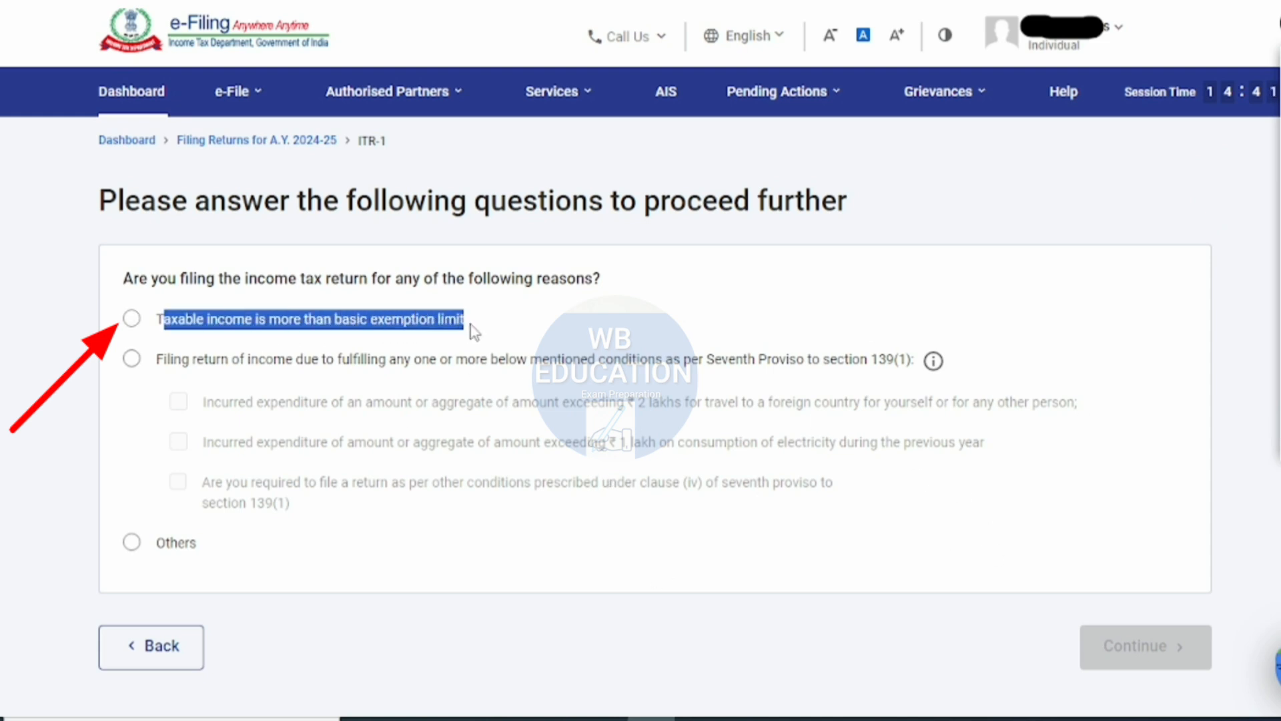
left_click(470, 325)
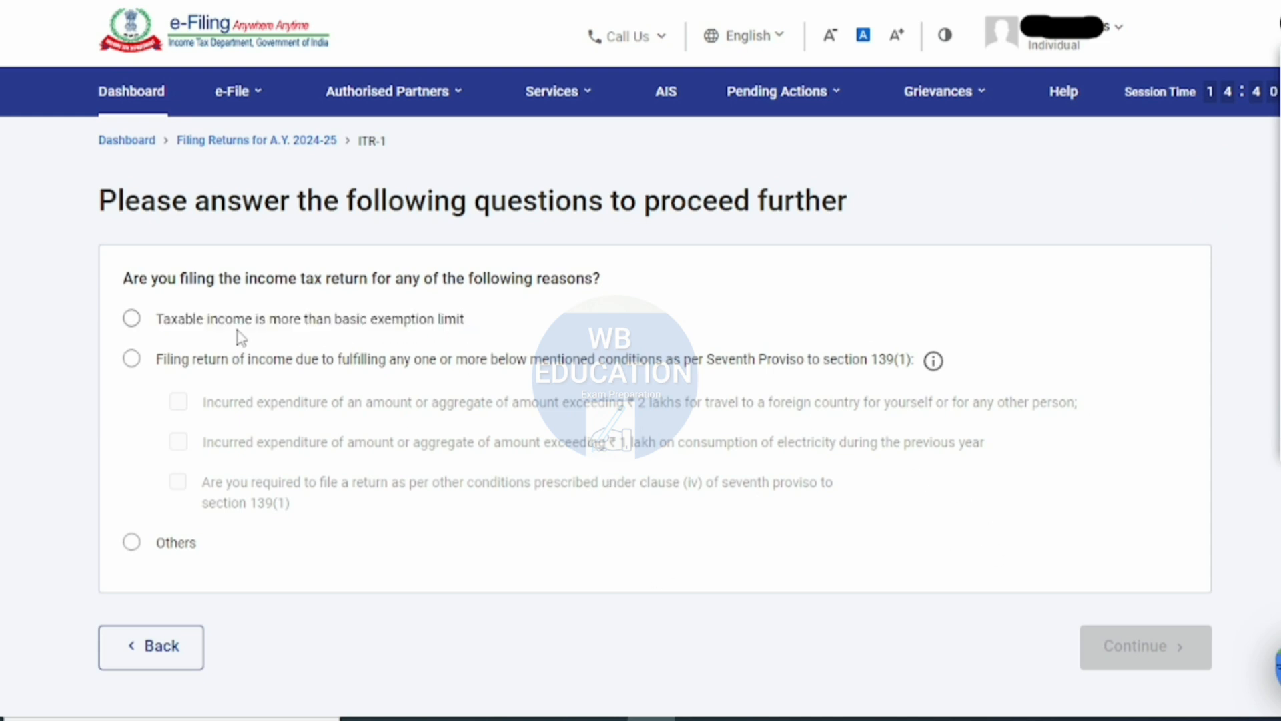
left_click(132, 319)
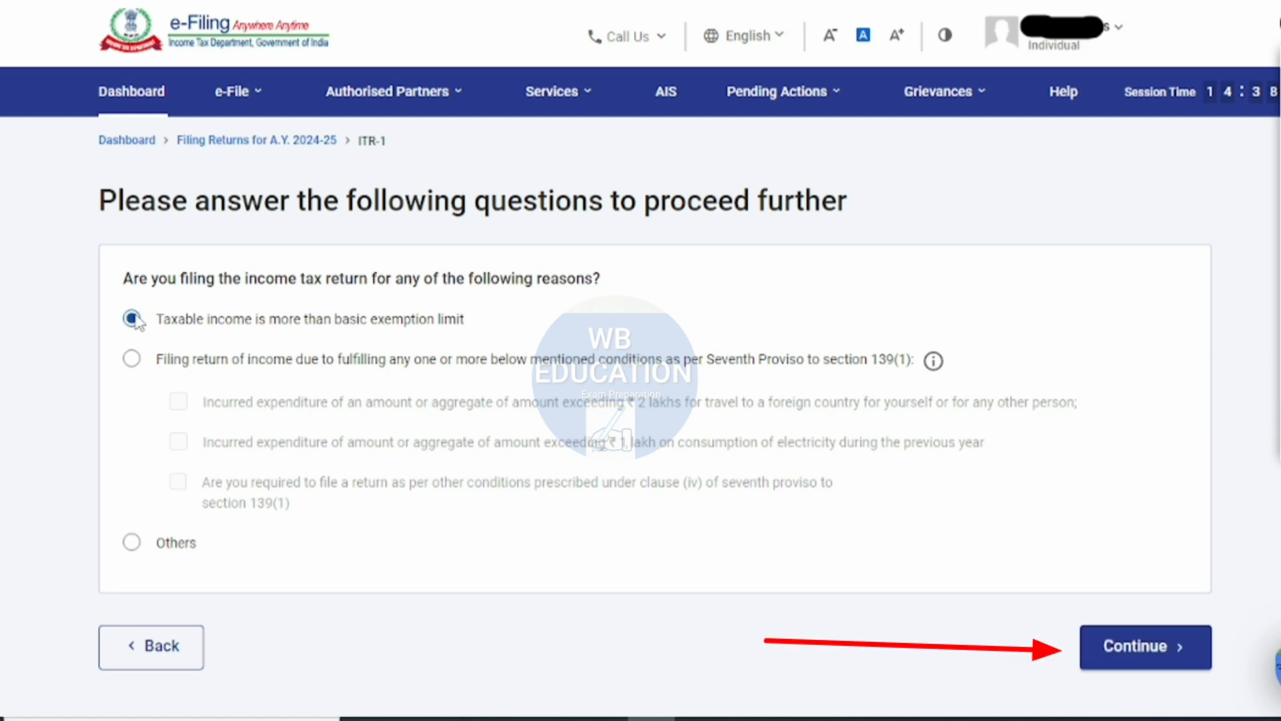
left_click(1132, 655)
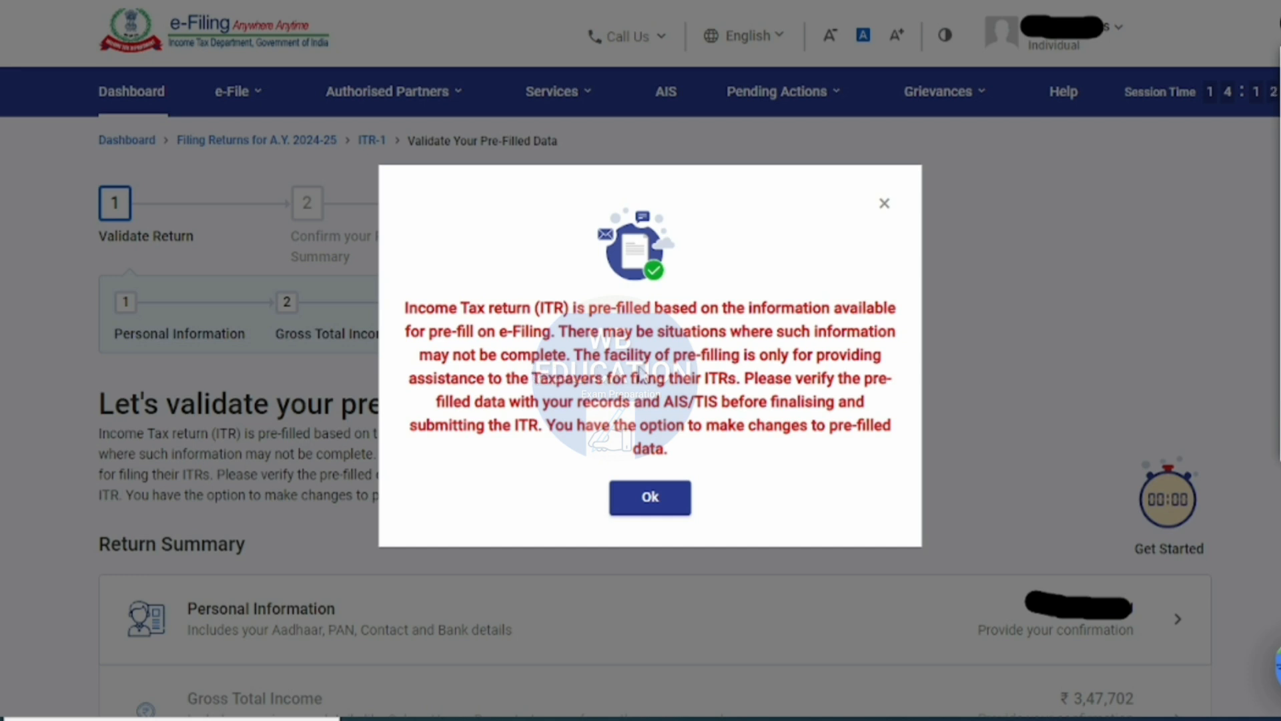
left_click(667, 498)
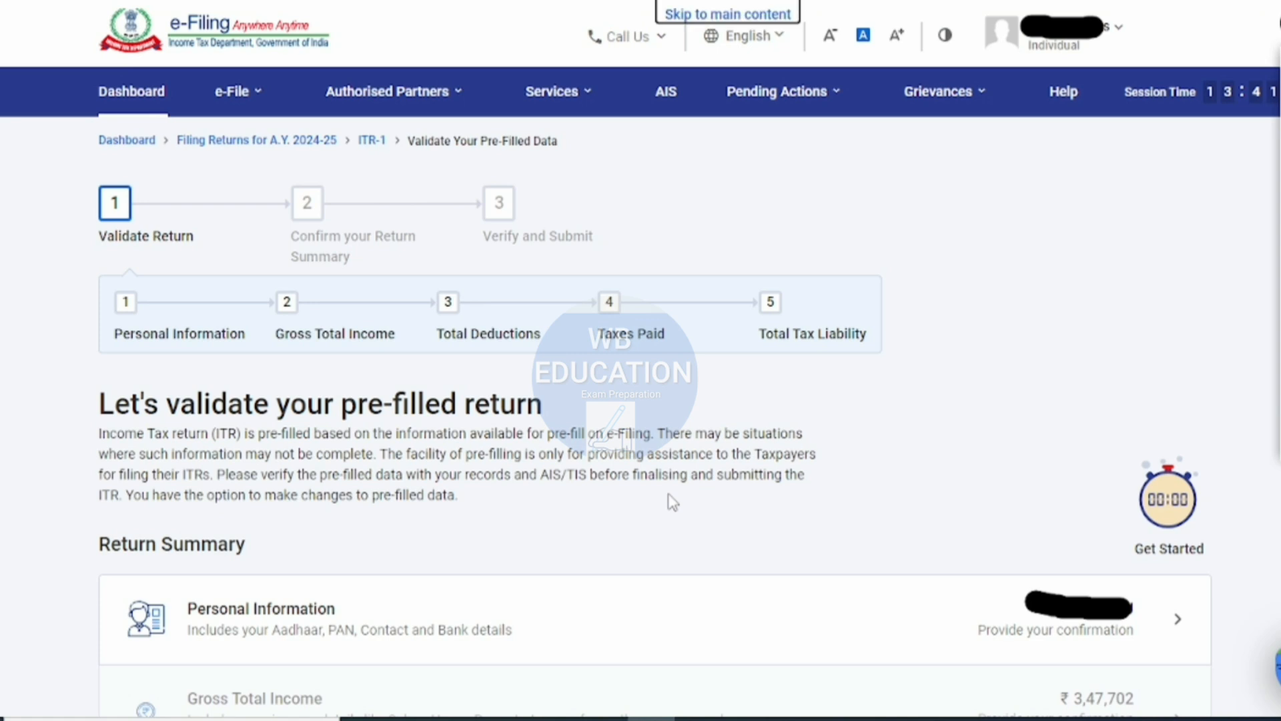
- Open the Personal Information section from the return summary
scroll(671, 502, "down", 5)
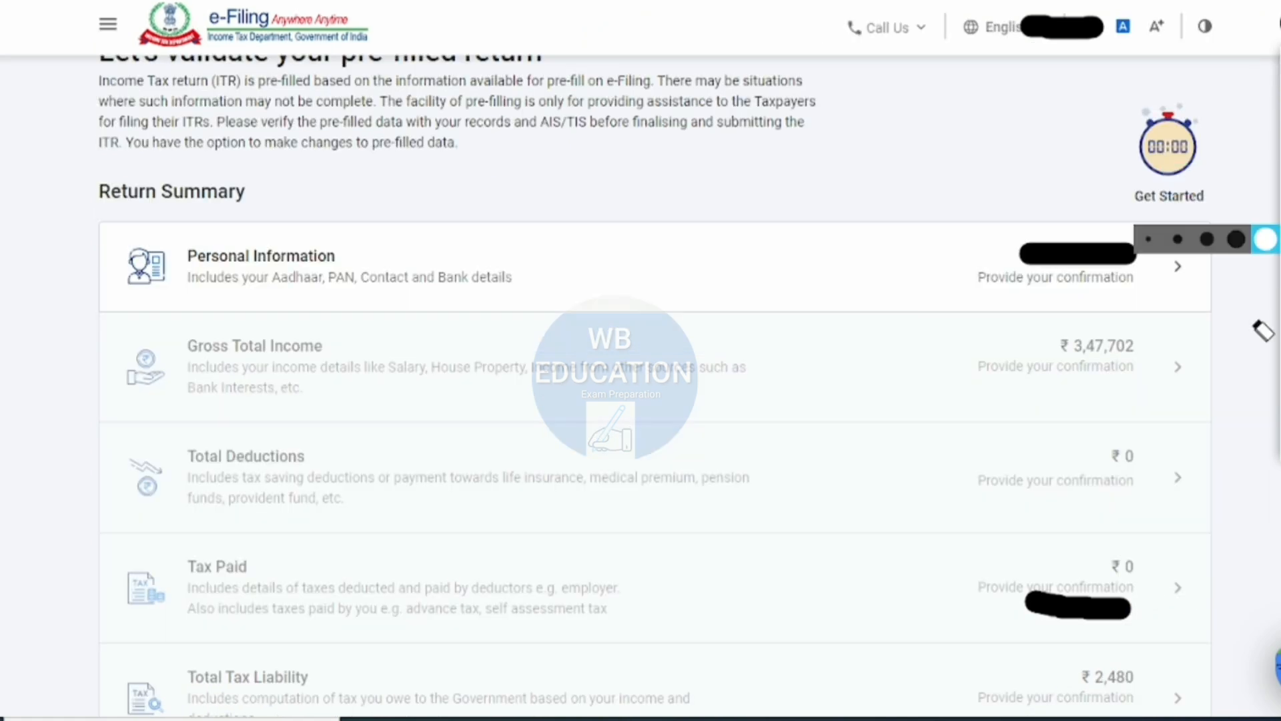
left_click(1100, 620)
left_click(1042, 604)
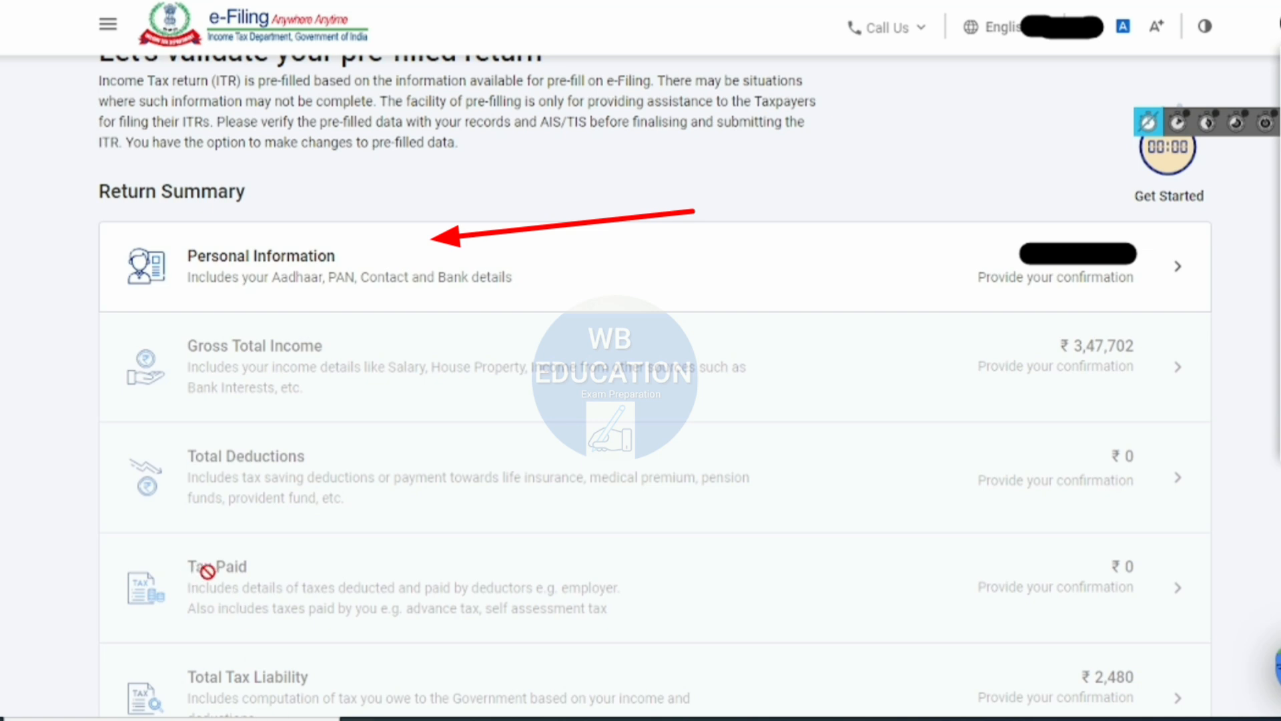
left_click(849, 240)
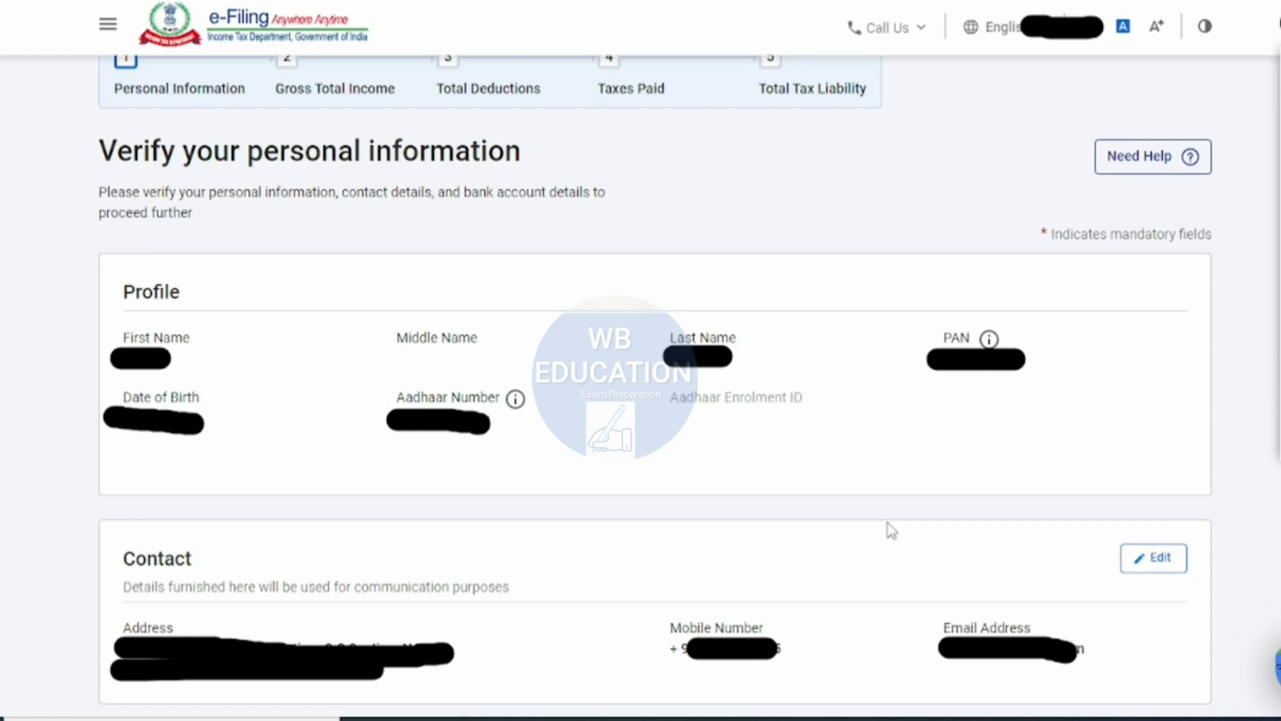
- Check the nature of employment options and choose State Government
scroll(433, 144, "down", 8)
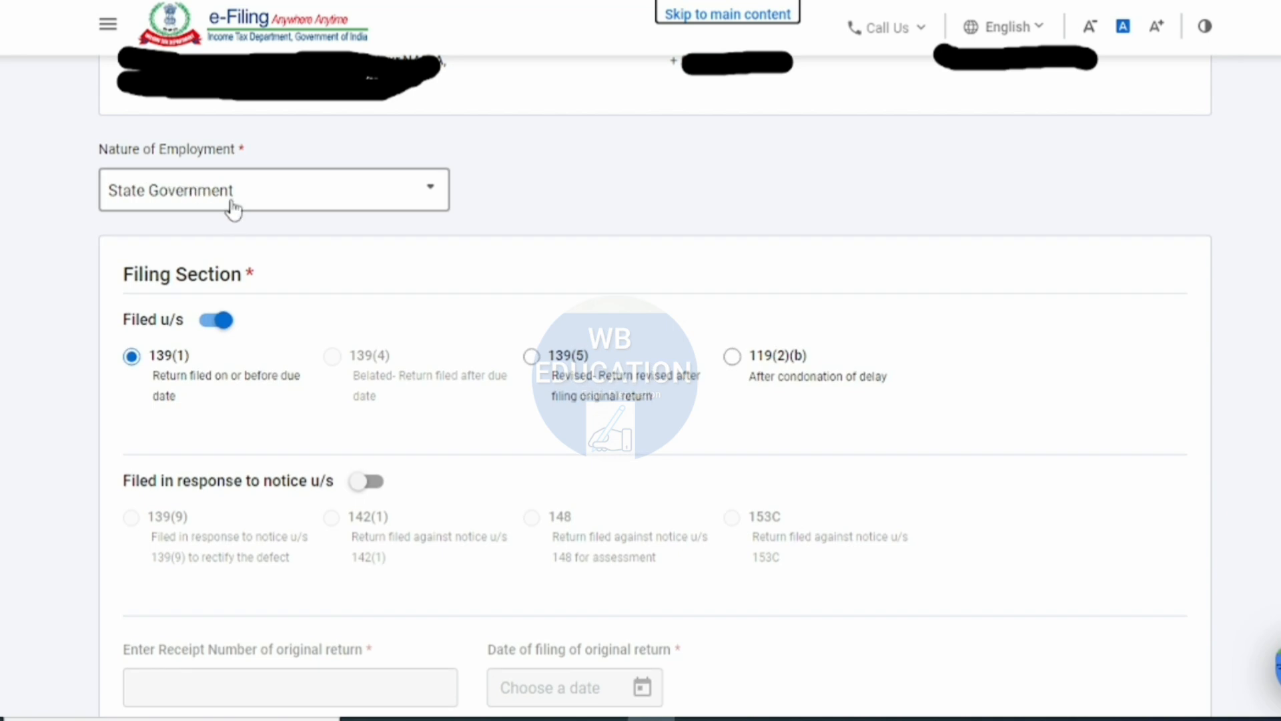
left_click(234, 194)
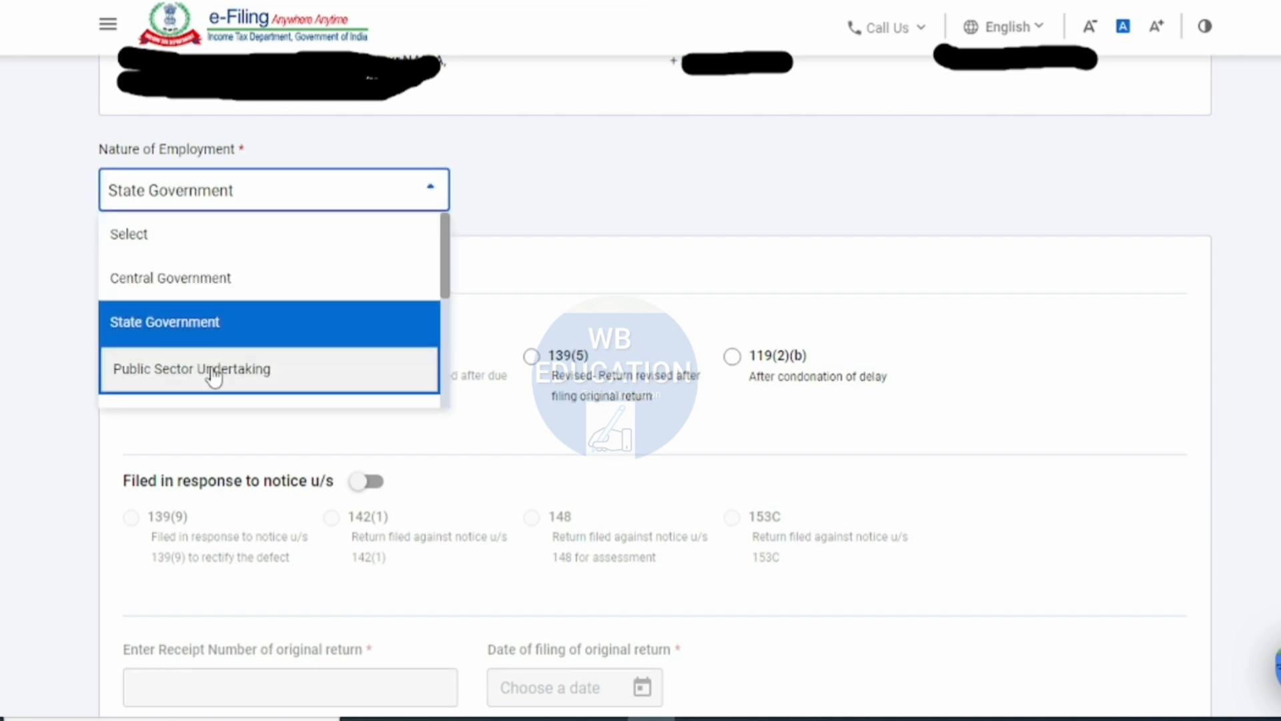
scroll(242, 337, "down", 3)
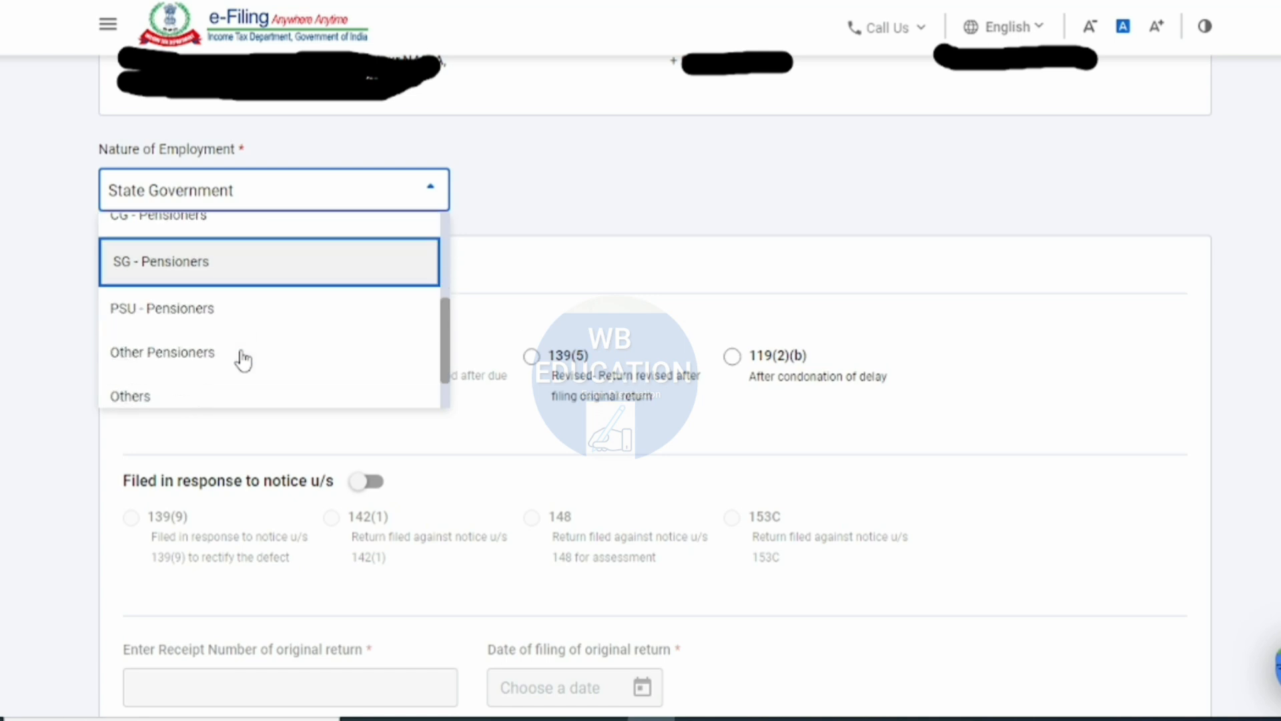
scroll(243, 364, "up", 3)
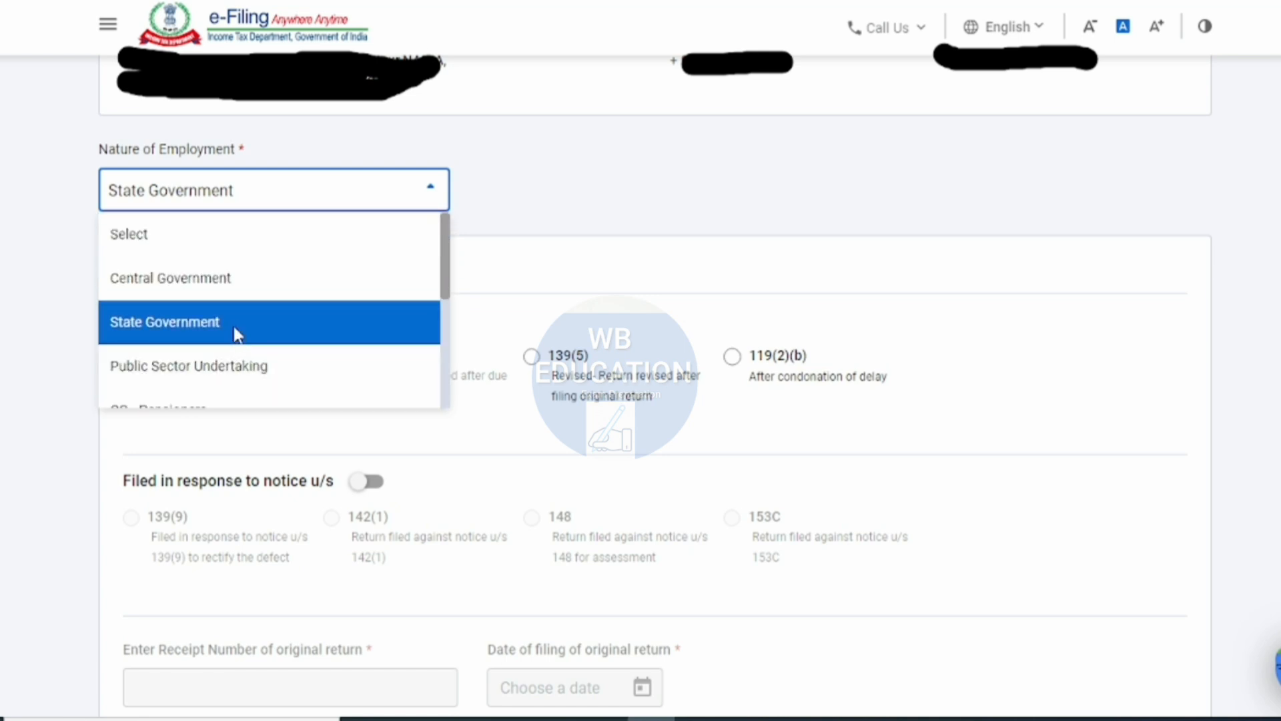
left_click(237, 334)
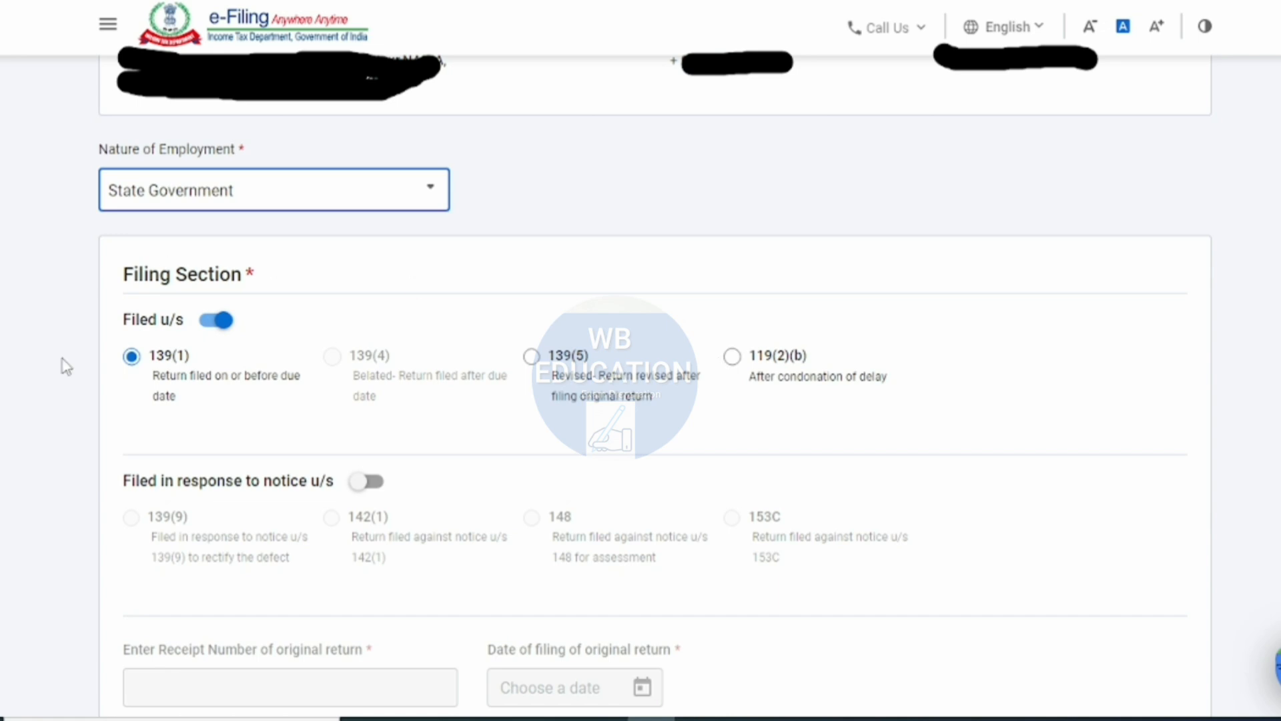
- Answer Yes to the question on opting out of the new tax regime u/s 115BAC(6)
scroll(802, 180, "down", 4)
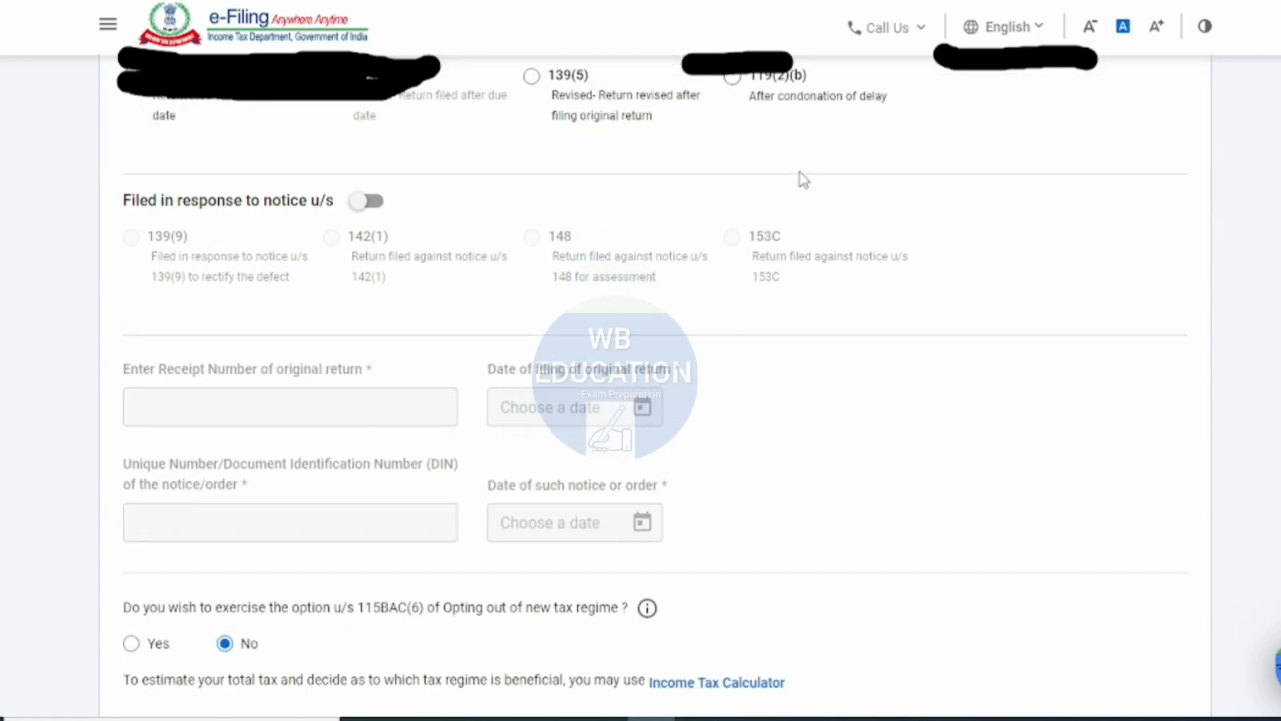
scroll(802, 181, "down", 3)
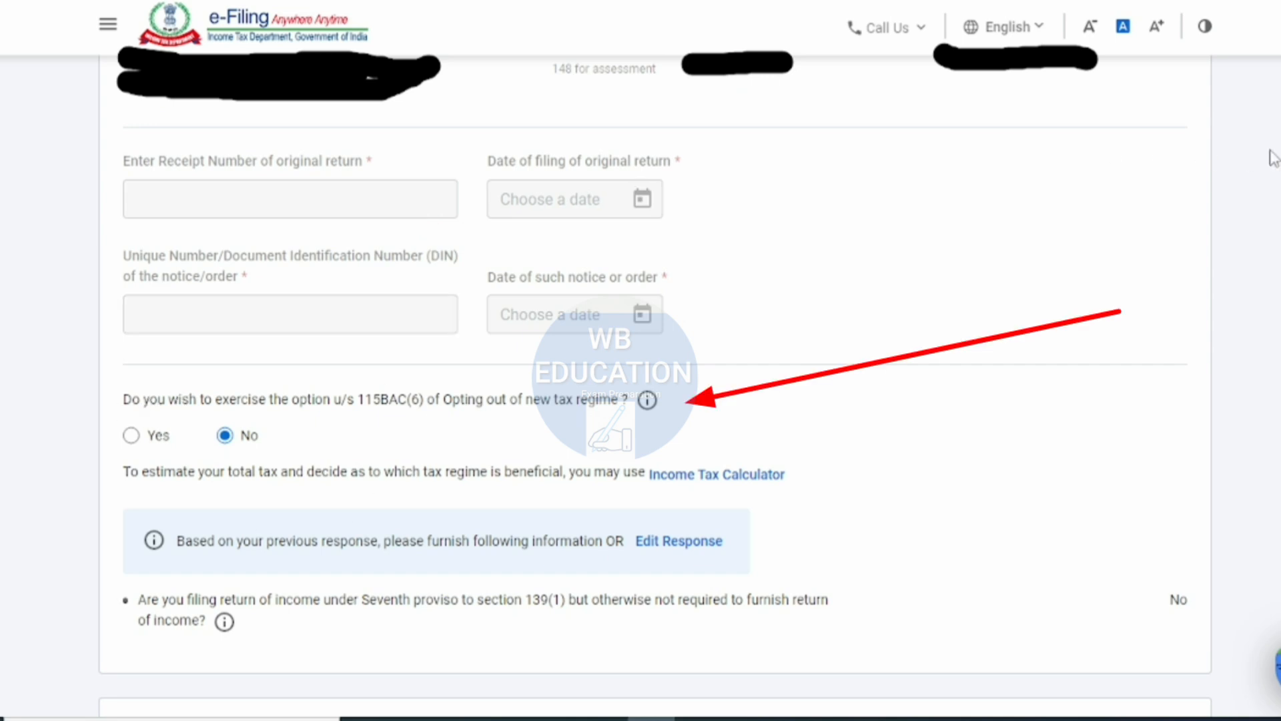
left_click_drag(132, 405, 534, 417)
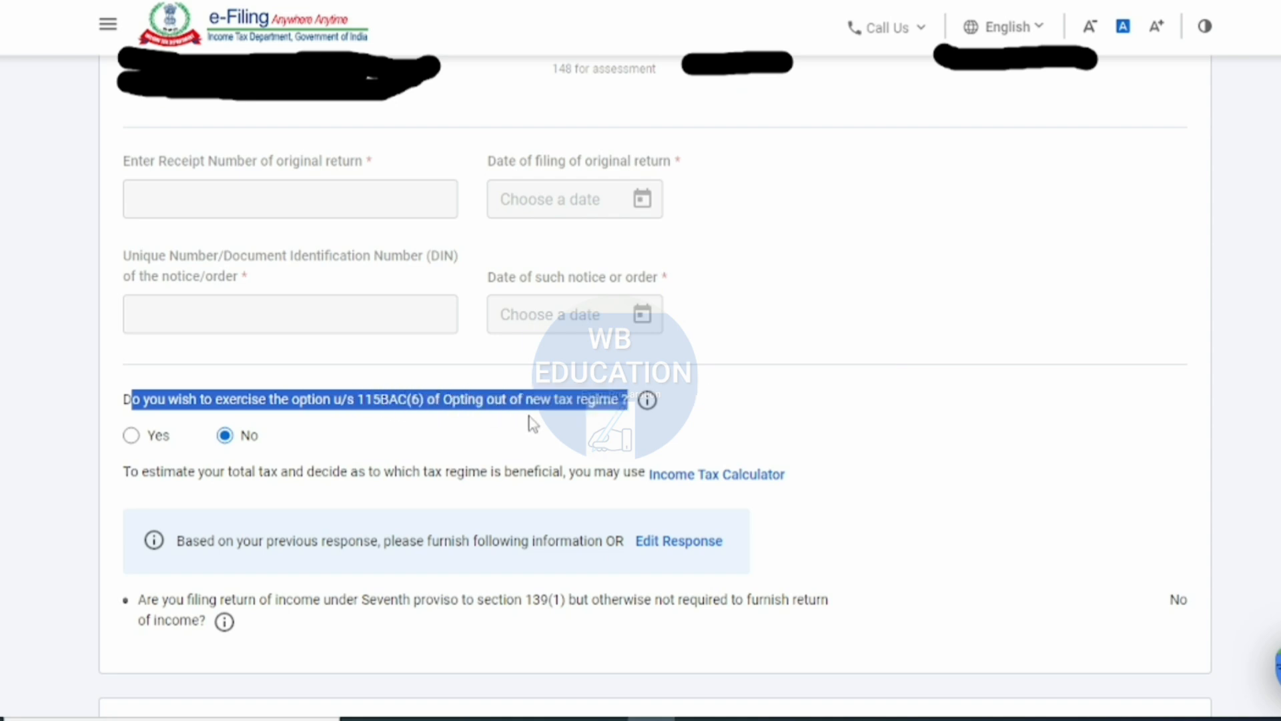
left_click(566, 425)
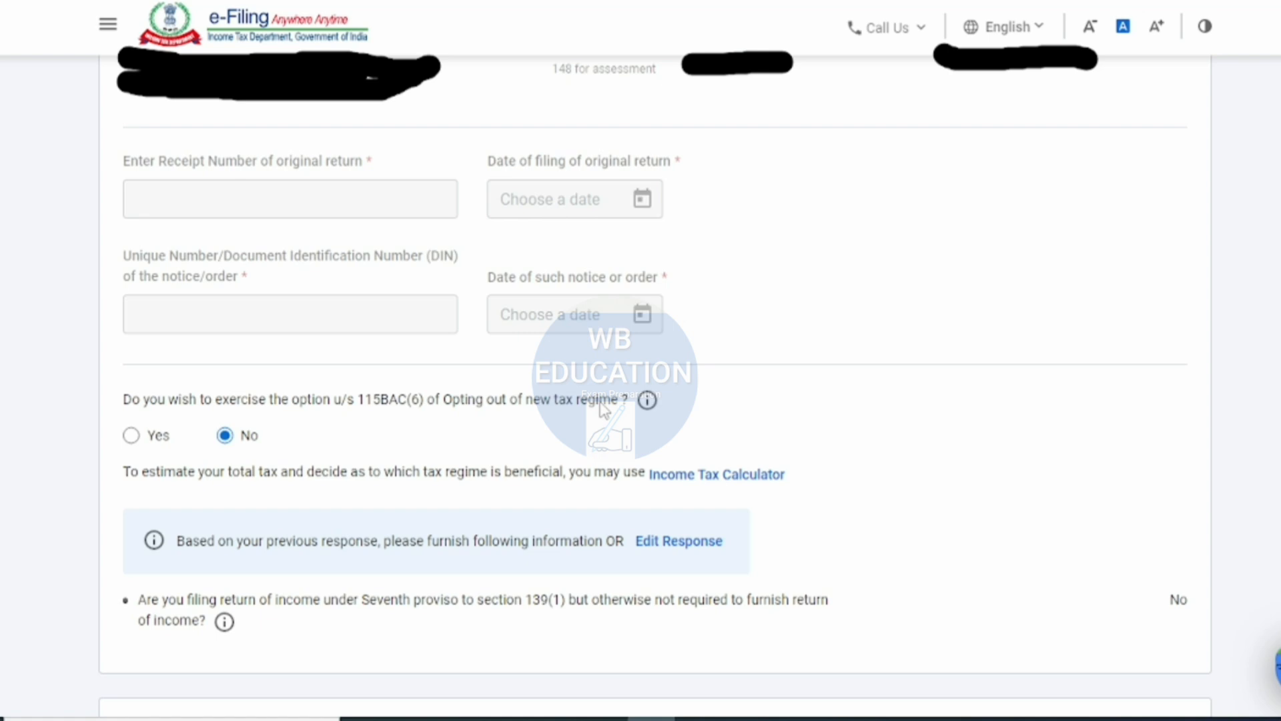
left_click(131, 437)
- Review the validated bank account in Bank Details and confirm the personal information section
scroll(354, 440, "down", 9)
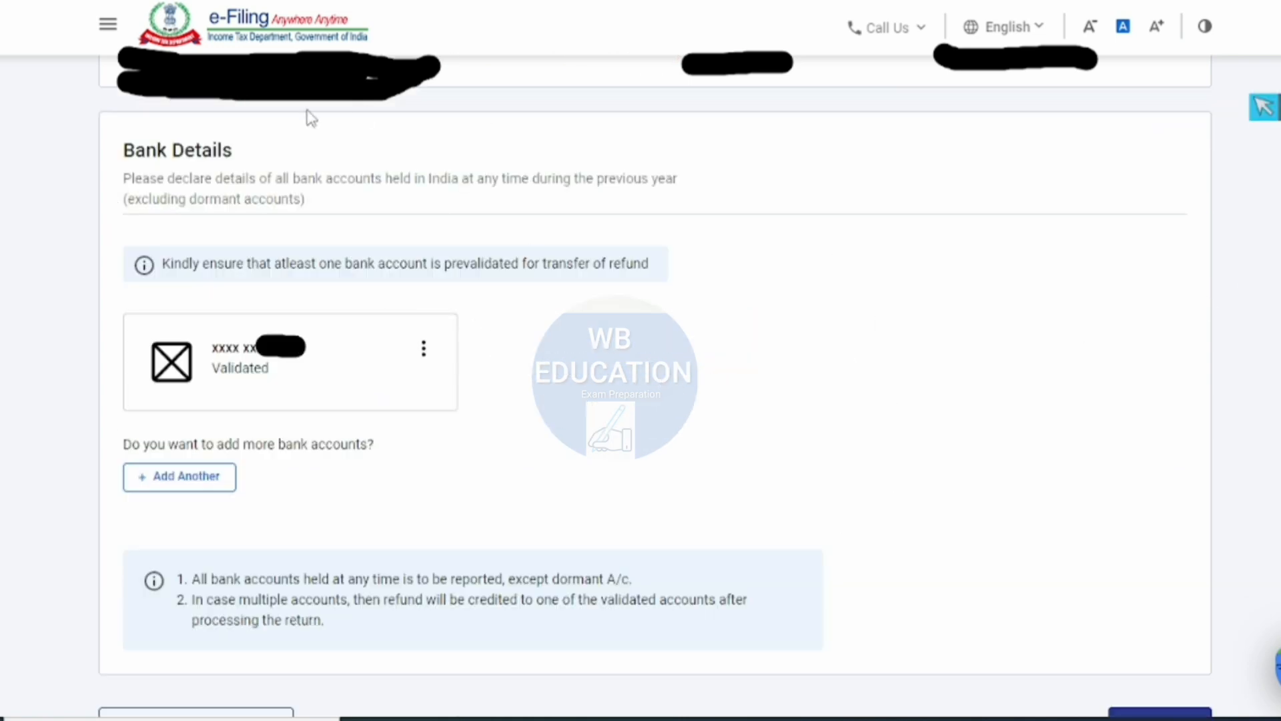
scroll(399, 430, "down", 2)
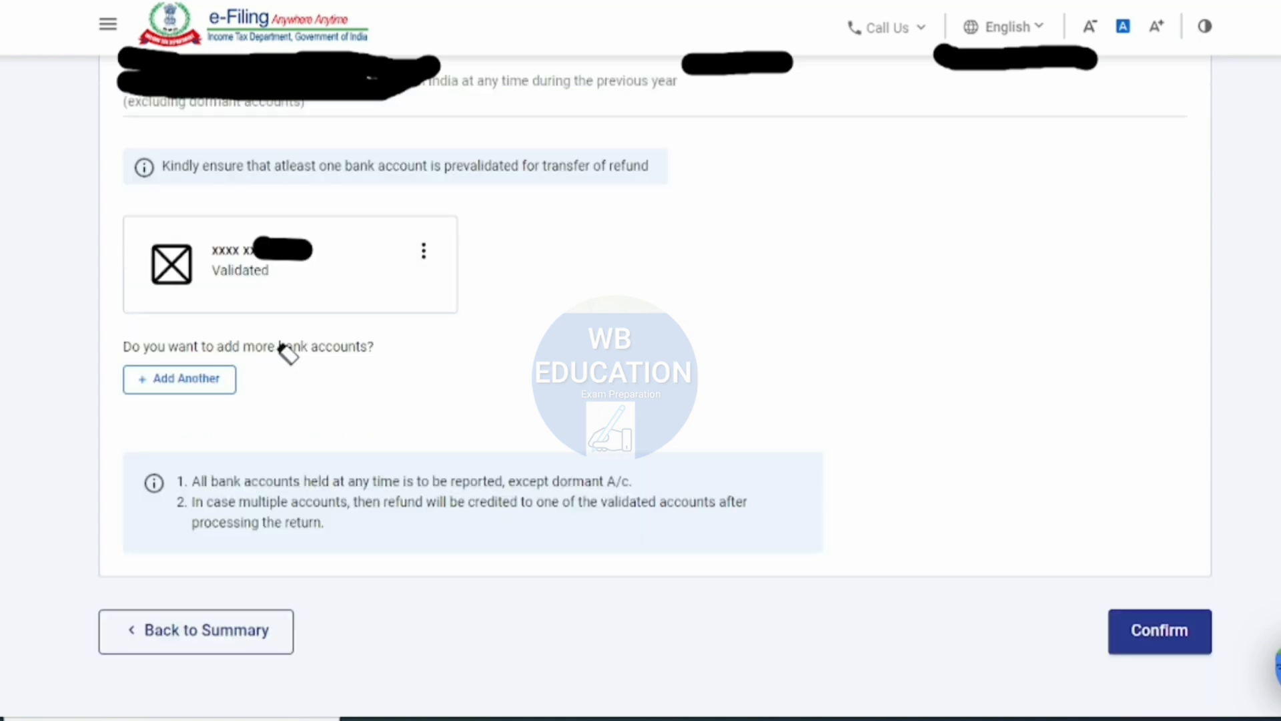
left_click(776, 78)
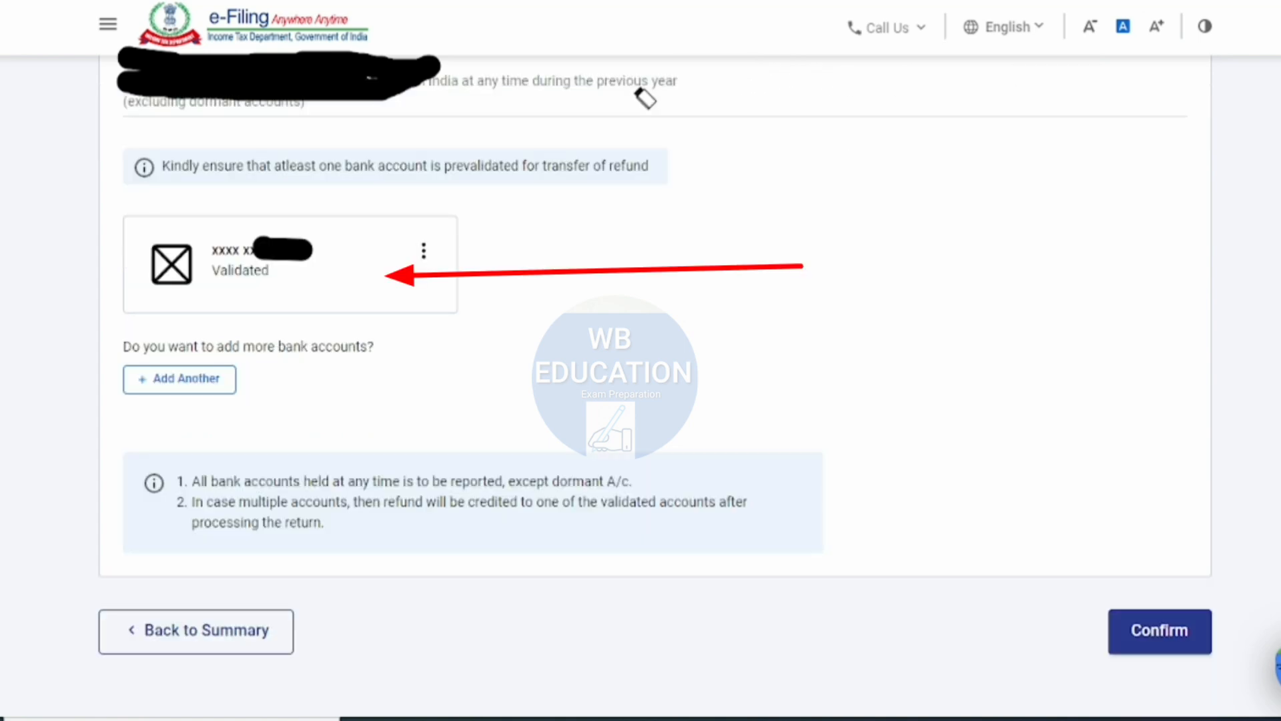
left_click(237, 79)
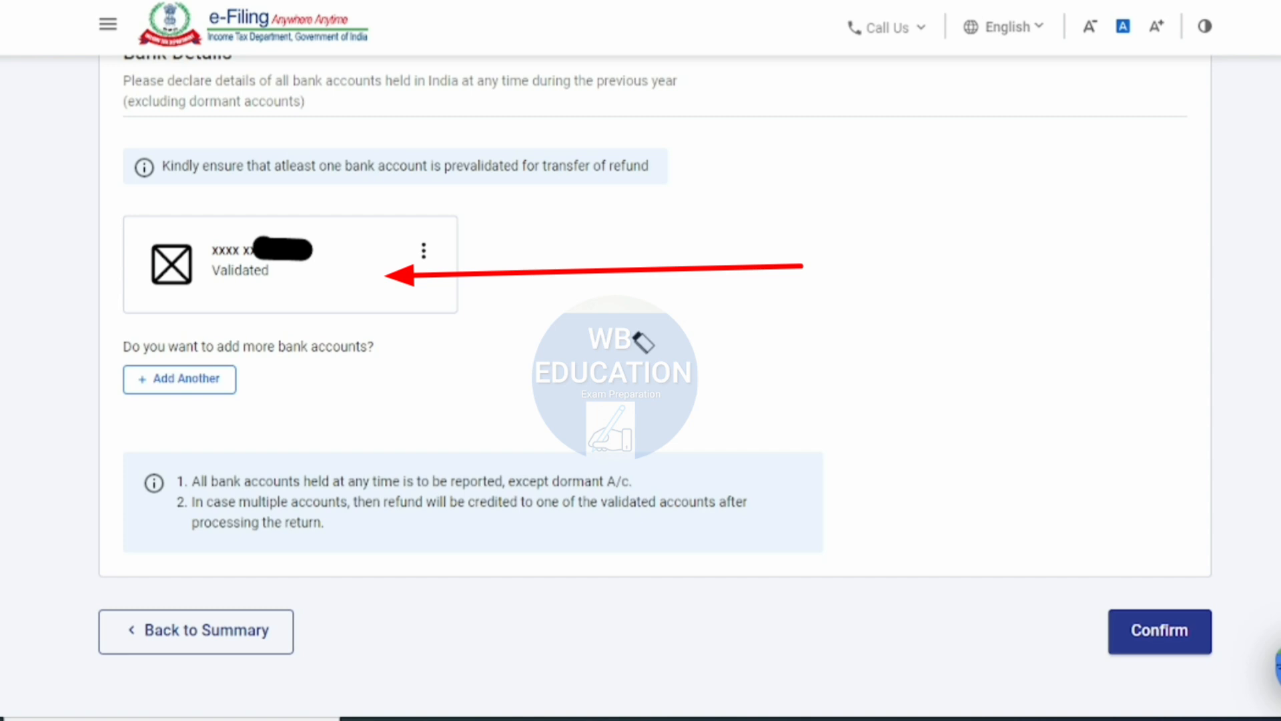
left_click(1264, 107)
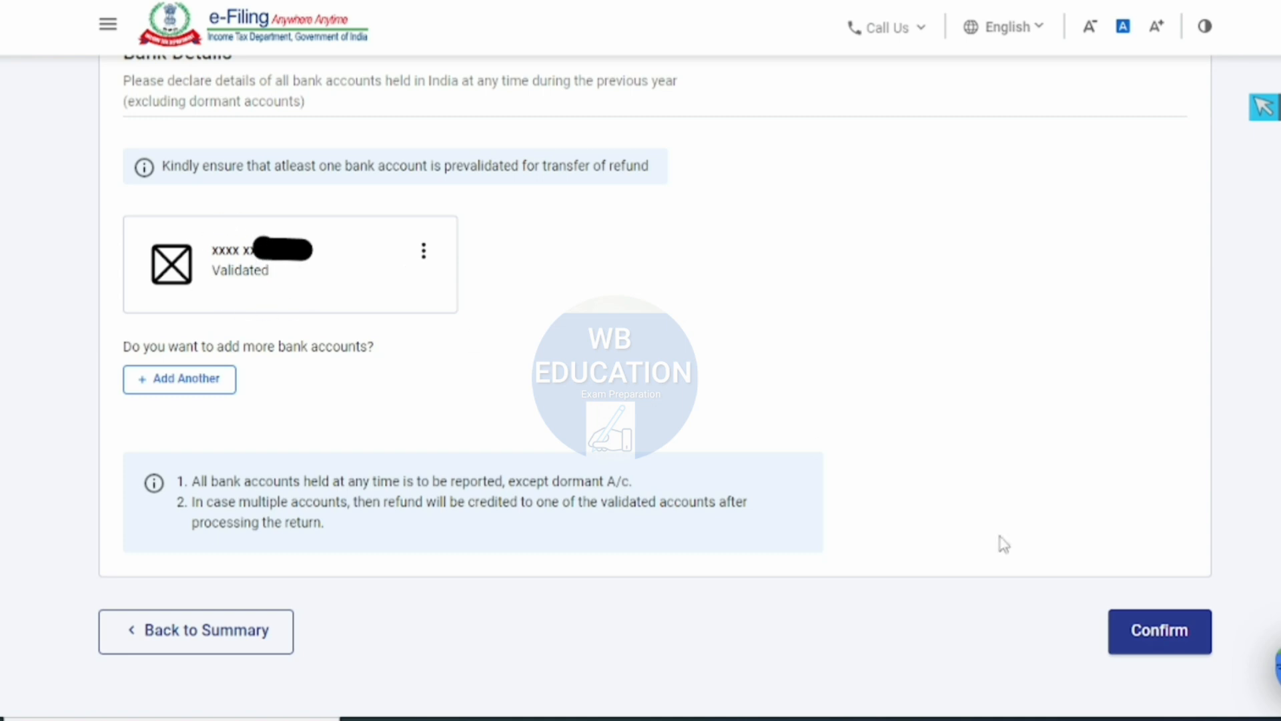
left_click(1162, 642)
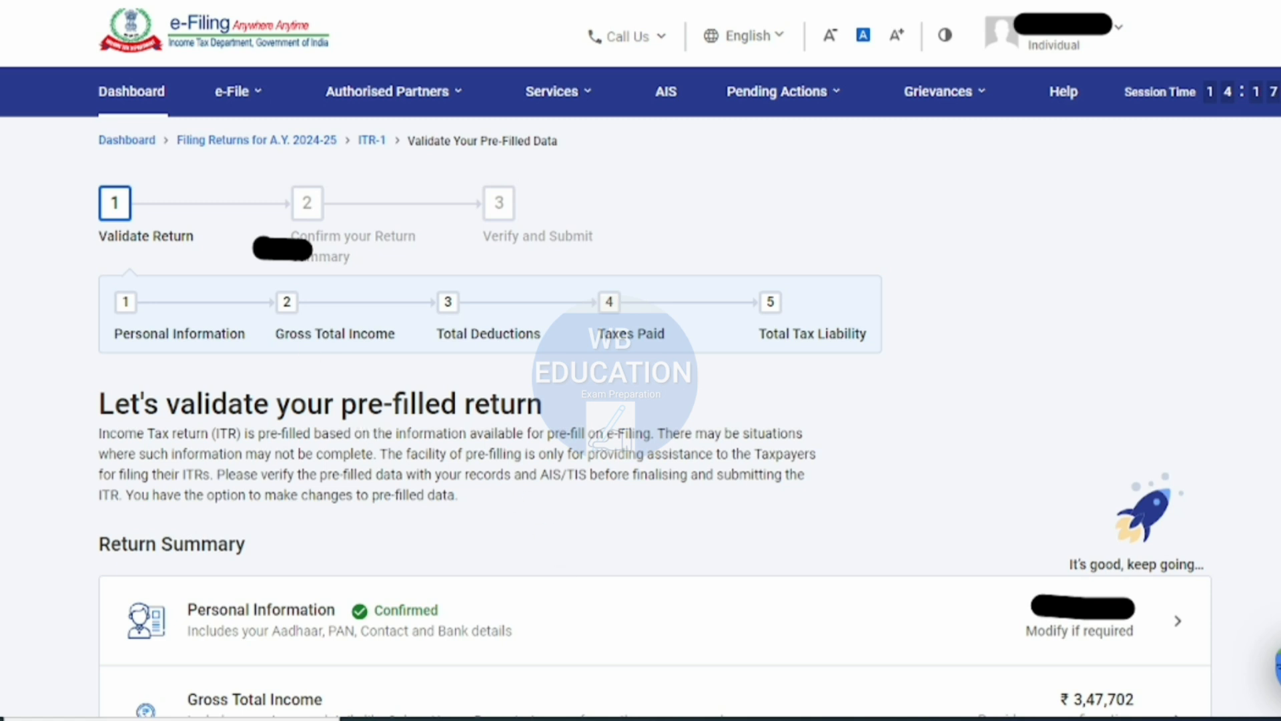
- Open the Gross Total Income section from the return summary
scroll(1263, 105, "down", 5)
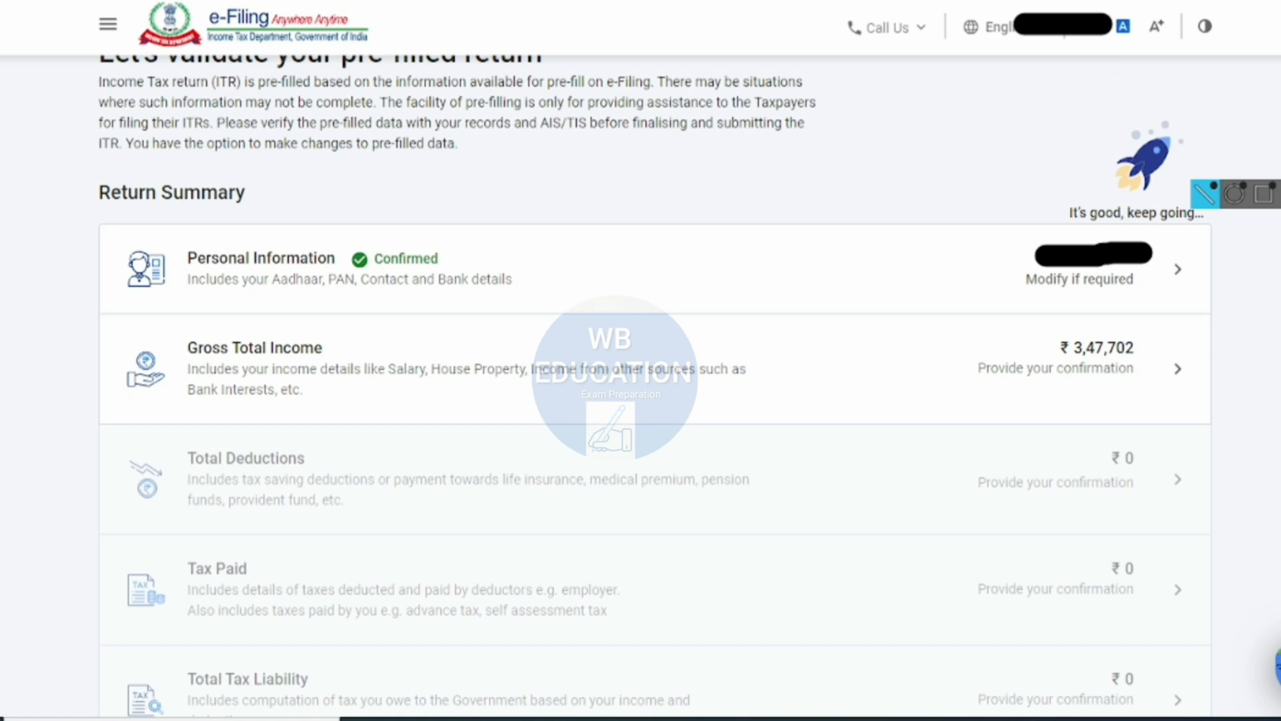
left_click(1263, 107)
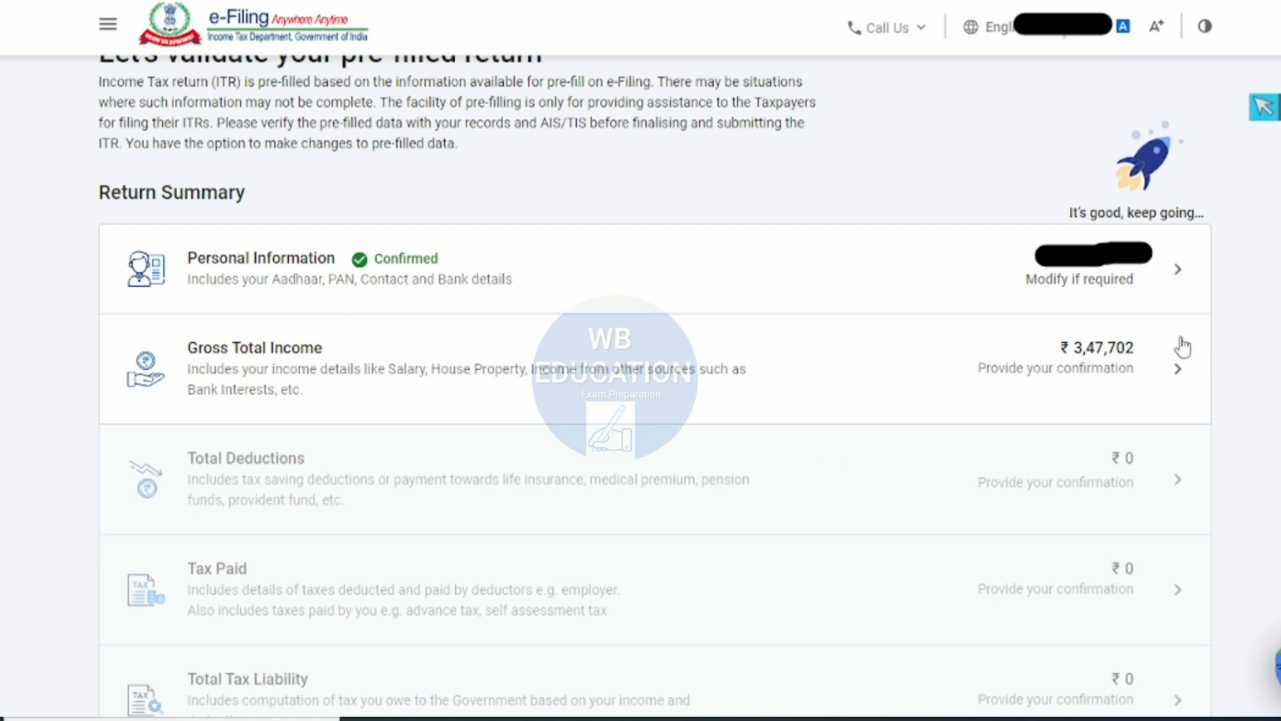
left_click(1035, 360)
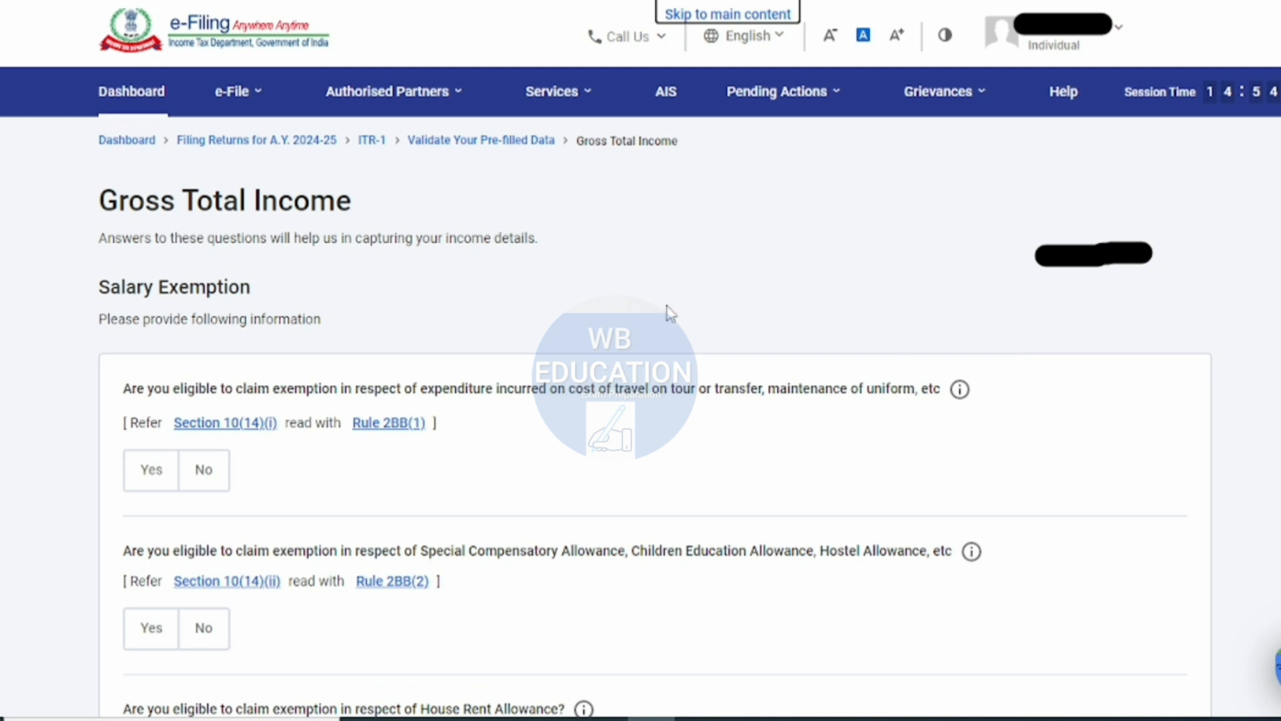
- Claim the Section 10(14)(i) salary exemption for travel, transfer and uniform expenditure with an amount of ₹6,000
scroll(668, 312, "down", 2)
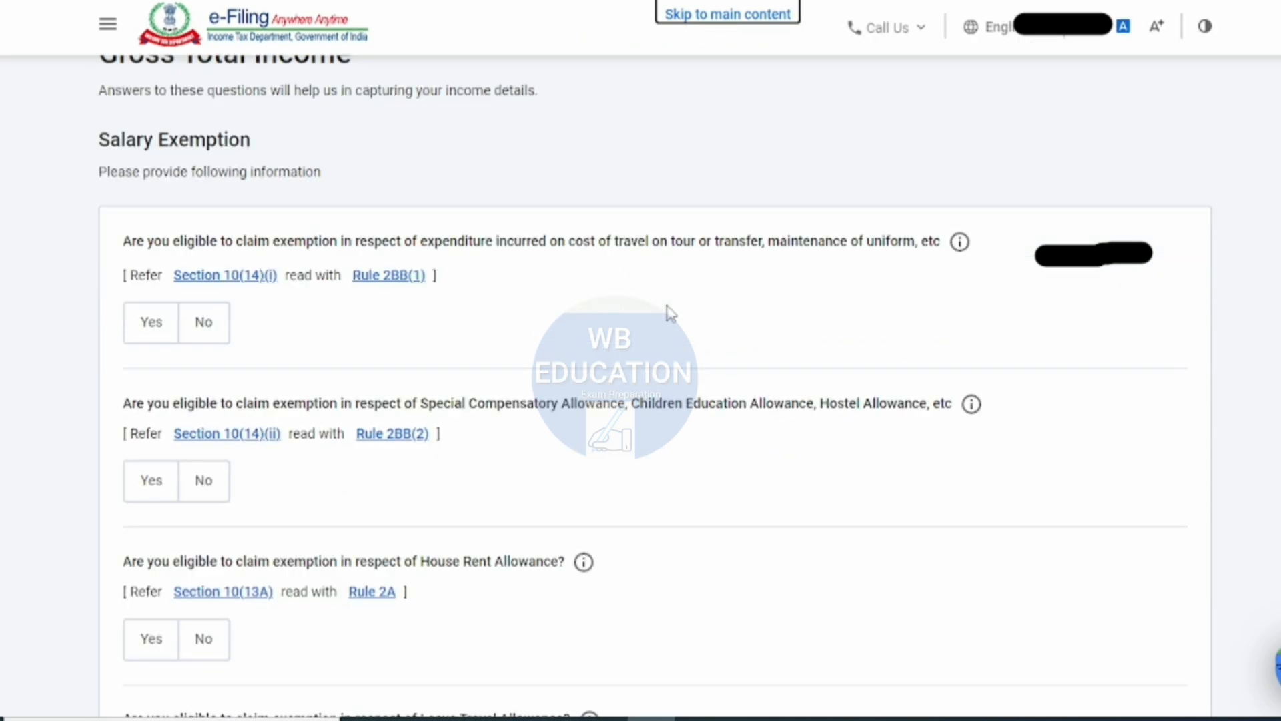
scroll(667, 310, "up", 2)
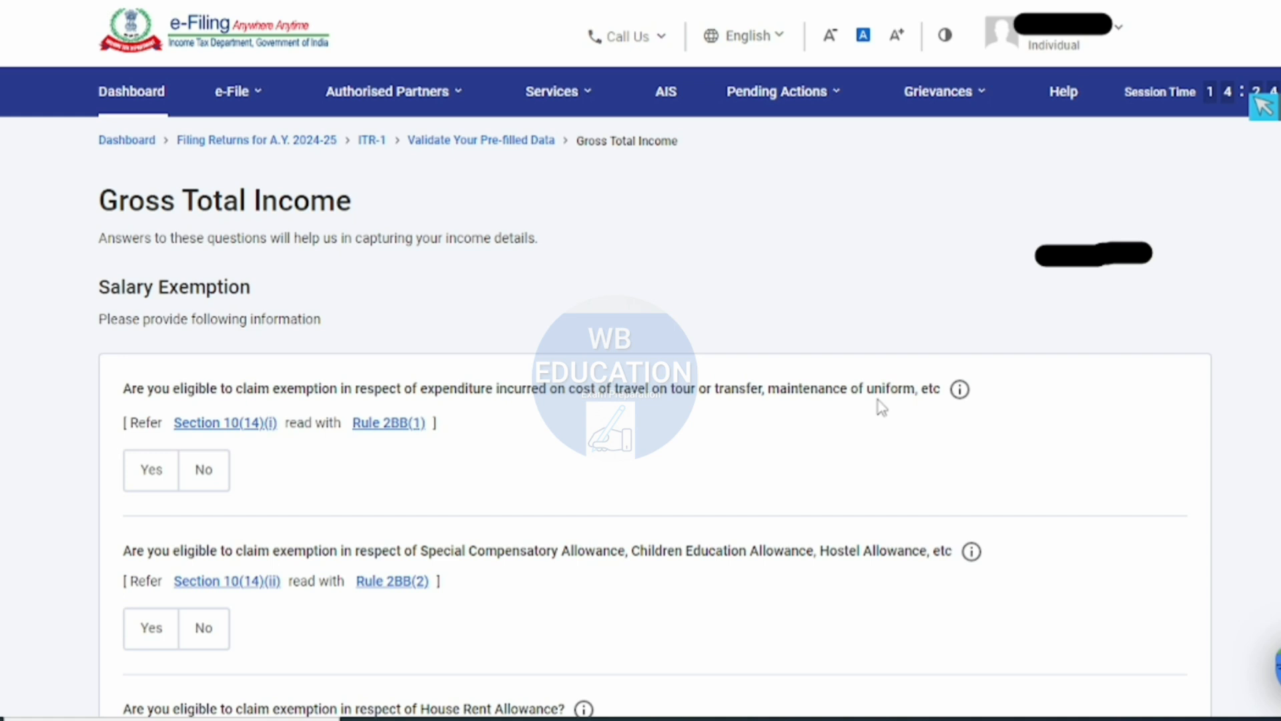
left_click(146, 474)
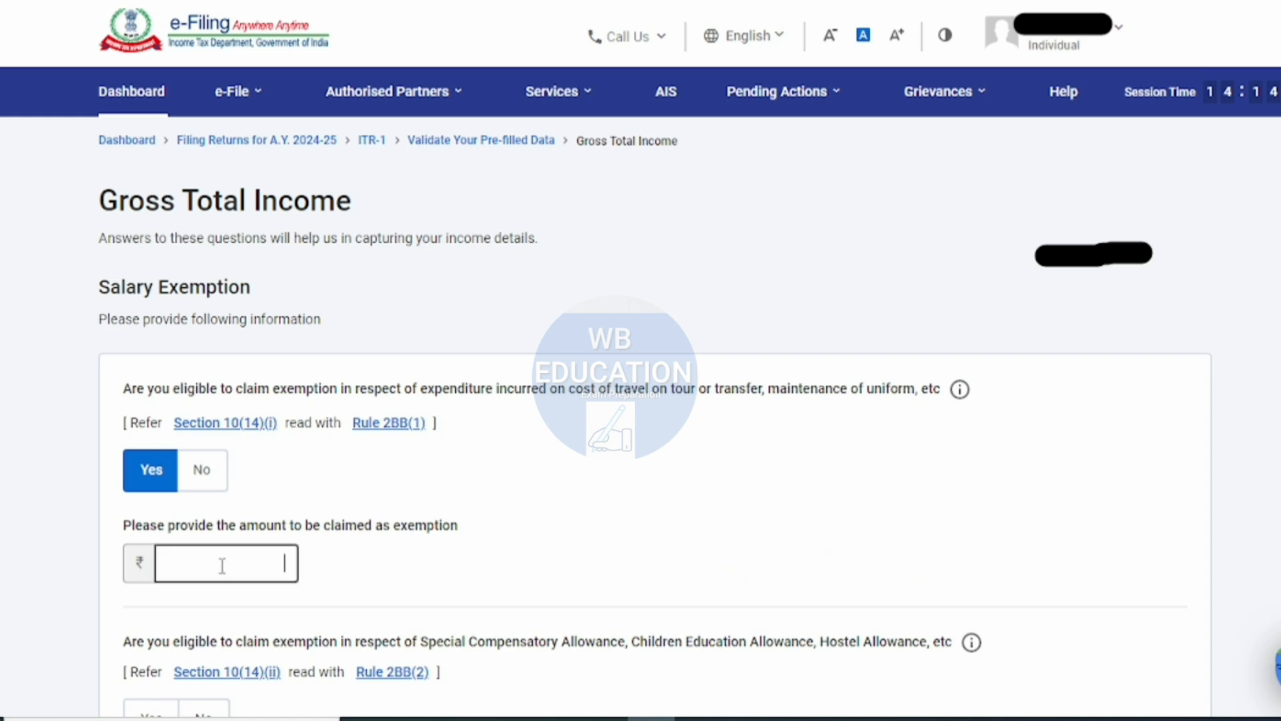
type("5")
key("BackSpace")
type("6000")
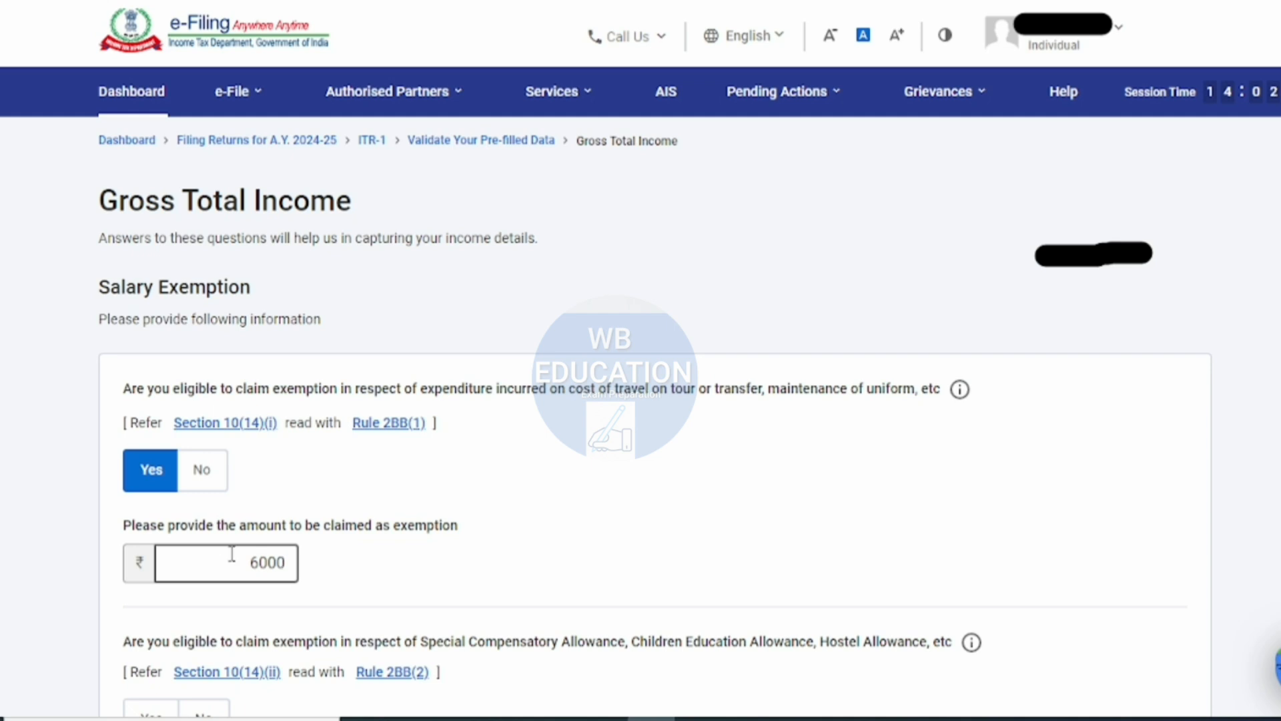
- Answer No to the exemptions for Special Compensatory and similar allowances, House Rent Allowance and Leave Travel Allowance
scroll(320, 494, "down", 4)
scroll(348, 484, "down", 1)
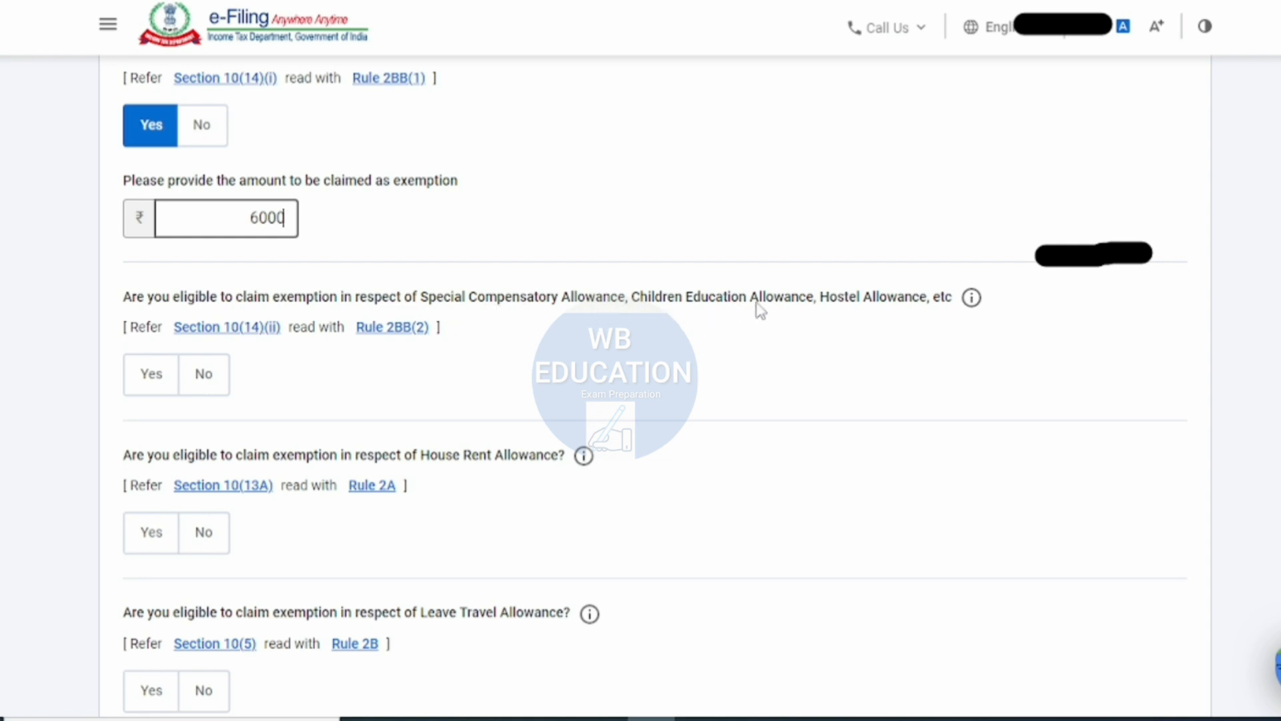
left_click(208, 378)
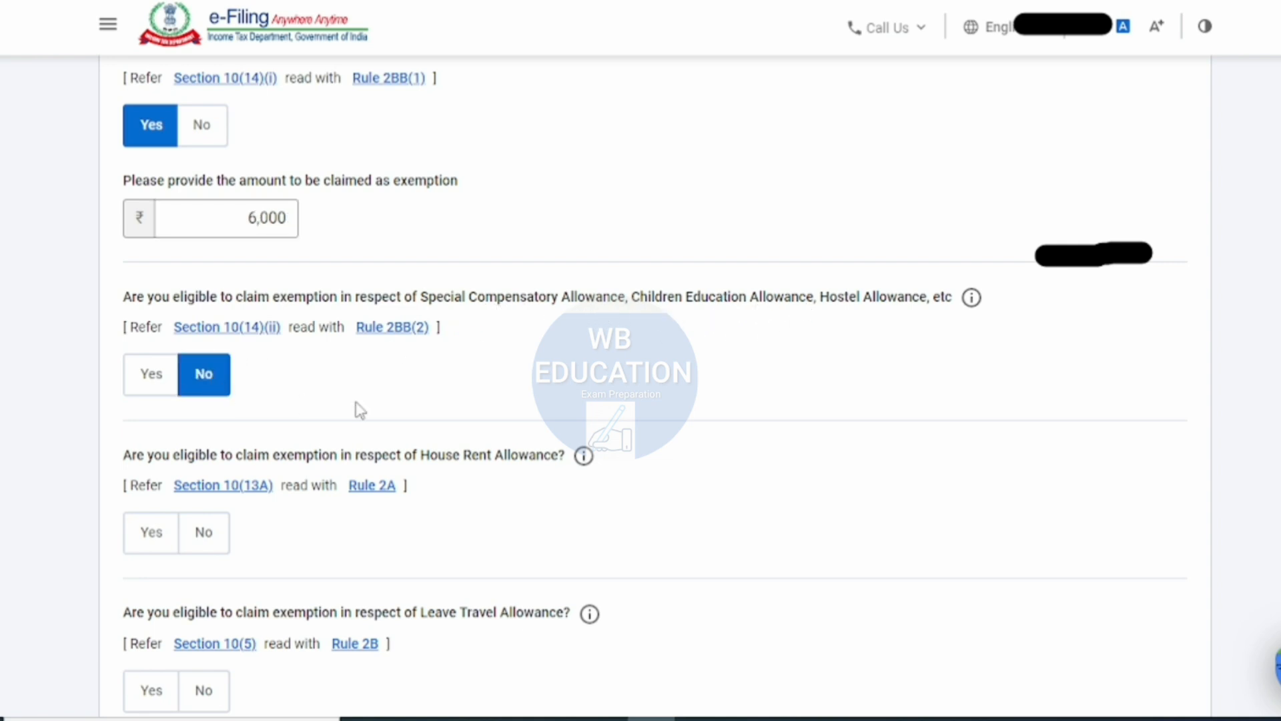
scroll(357, 408, "down", 2)
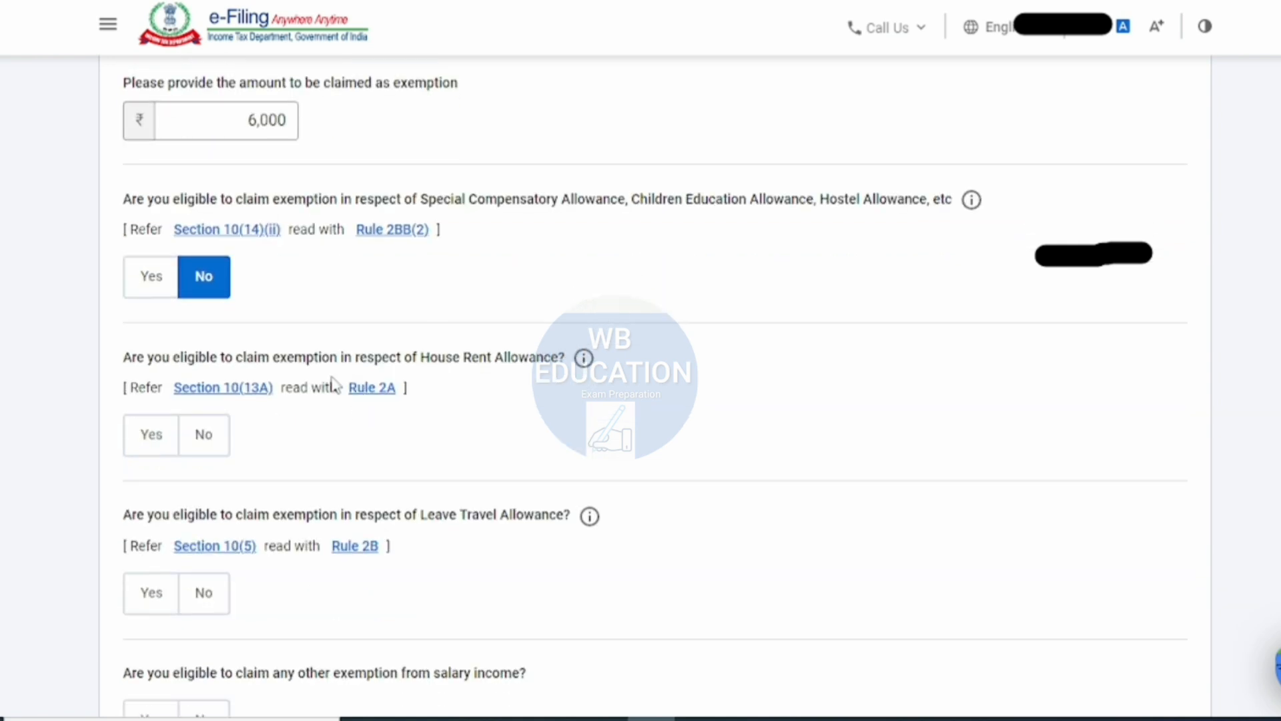
left_click(228, 437)
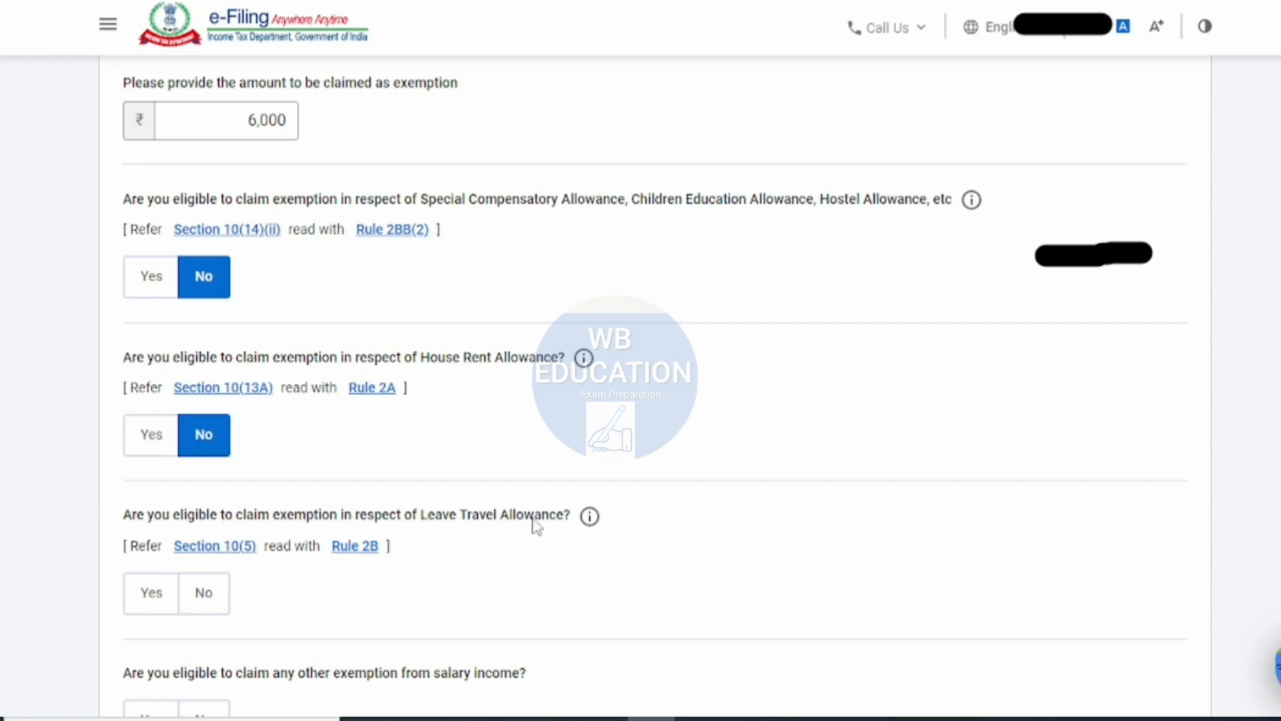
left_click(230, 604)
scroll(514, 479, "down", 1)
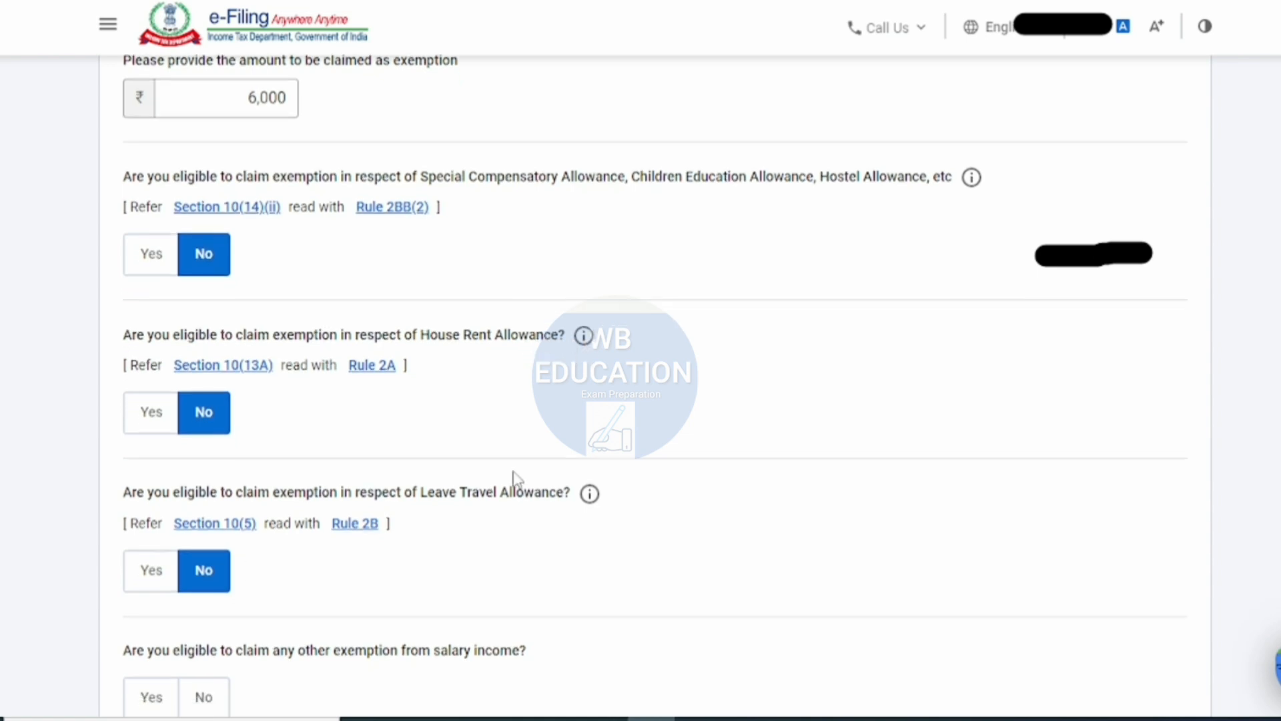
- Answer No to any other exemption from salary income and continue to the income source details
scroll(514, 479, "down", 3)
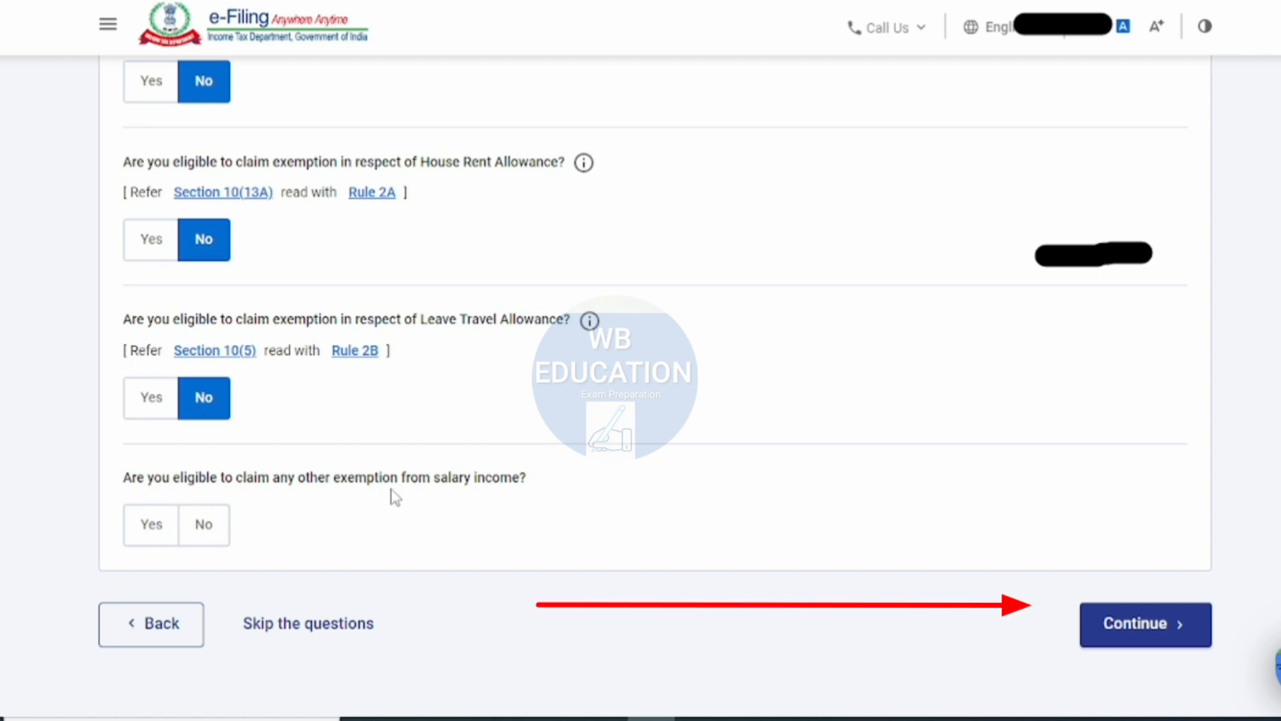
left_click(198, 542)
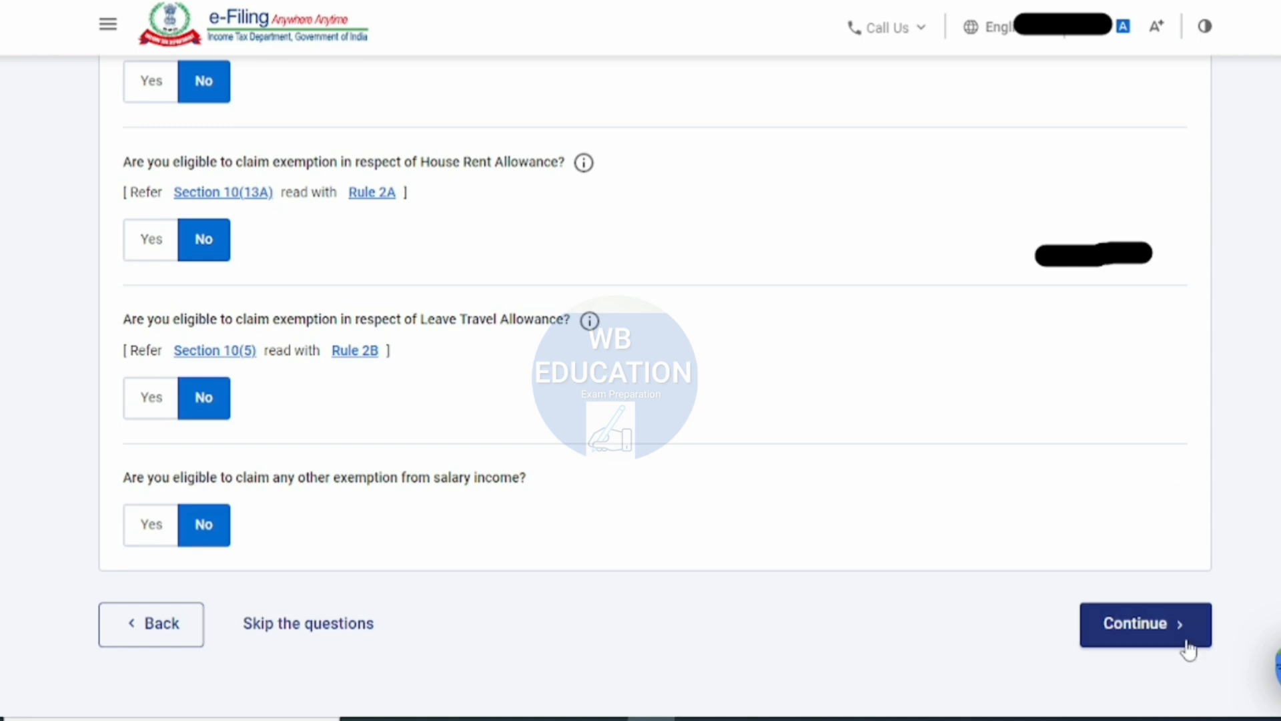
left_click(1151, 642)
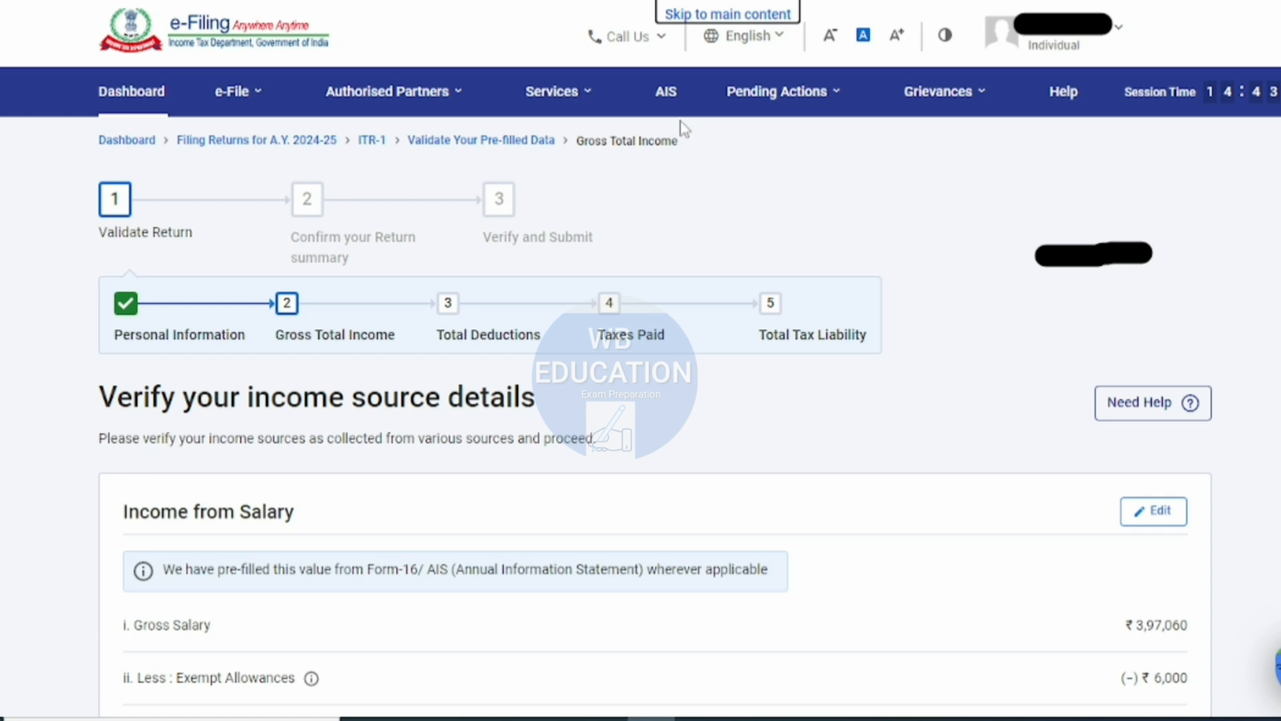
- Examine the Income from Salary breakdown, from gross salary through exempt allowances and Section 16 deductions to the chargeable income
scroll(782, 240, "down", 2)
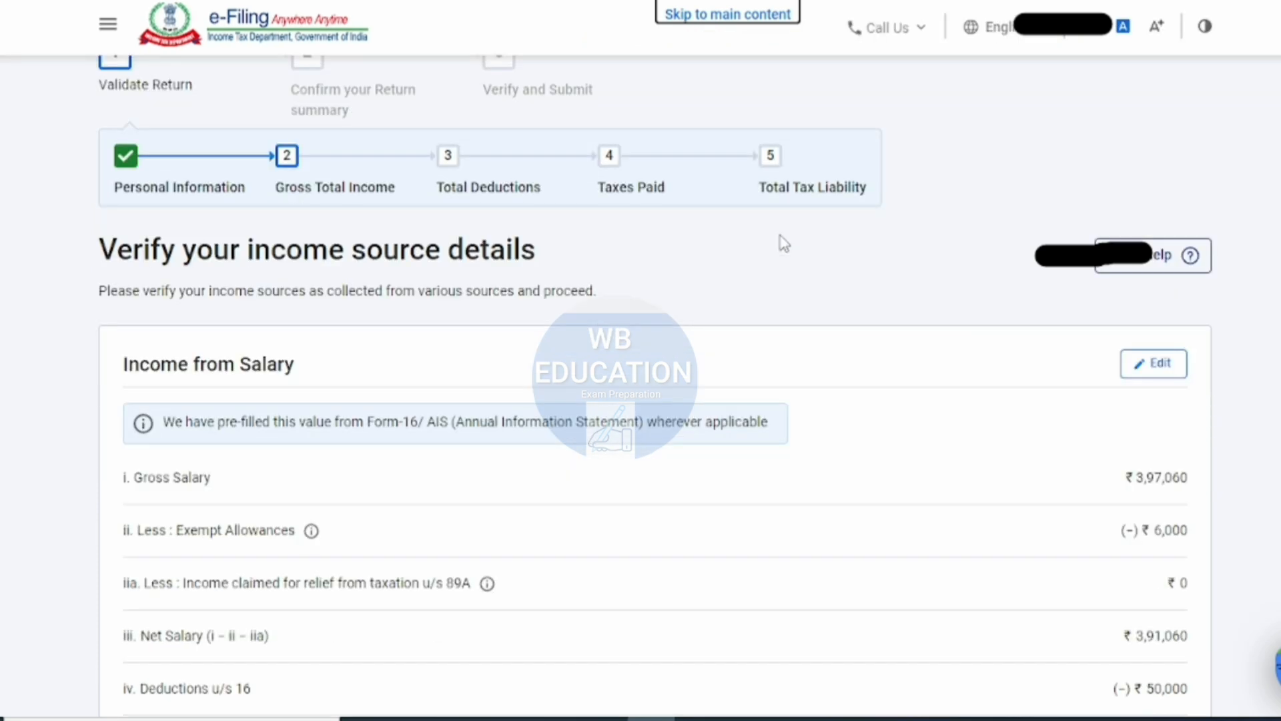
scroll(784, 244, "down", 8)
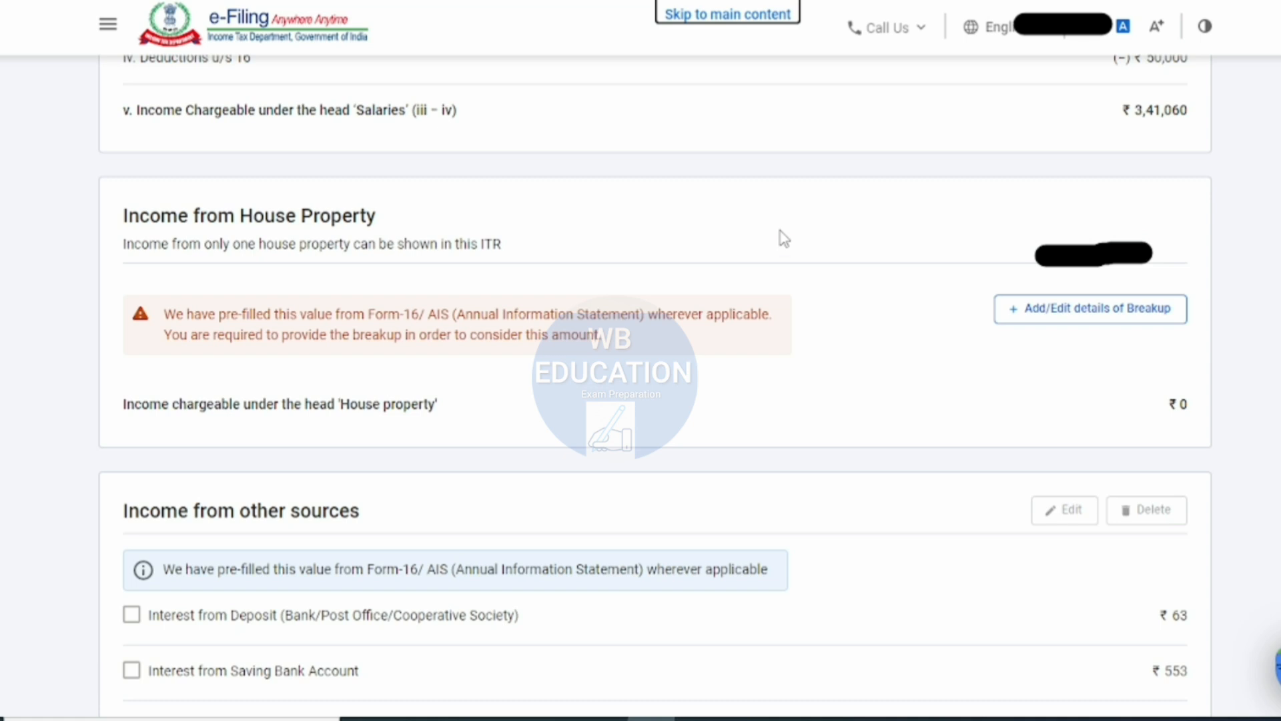
scroll(646, 360, "up", 4)
scroll(646, 360, "up", 3)
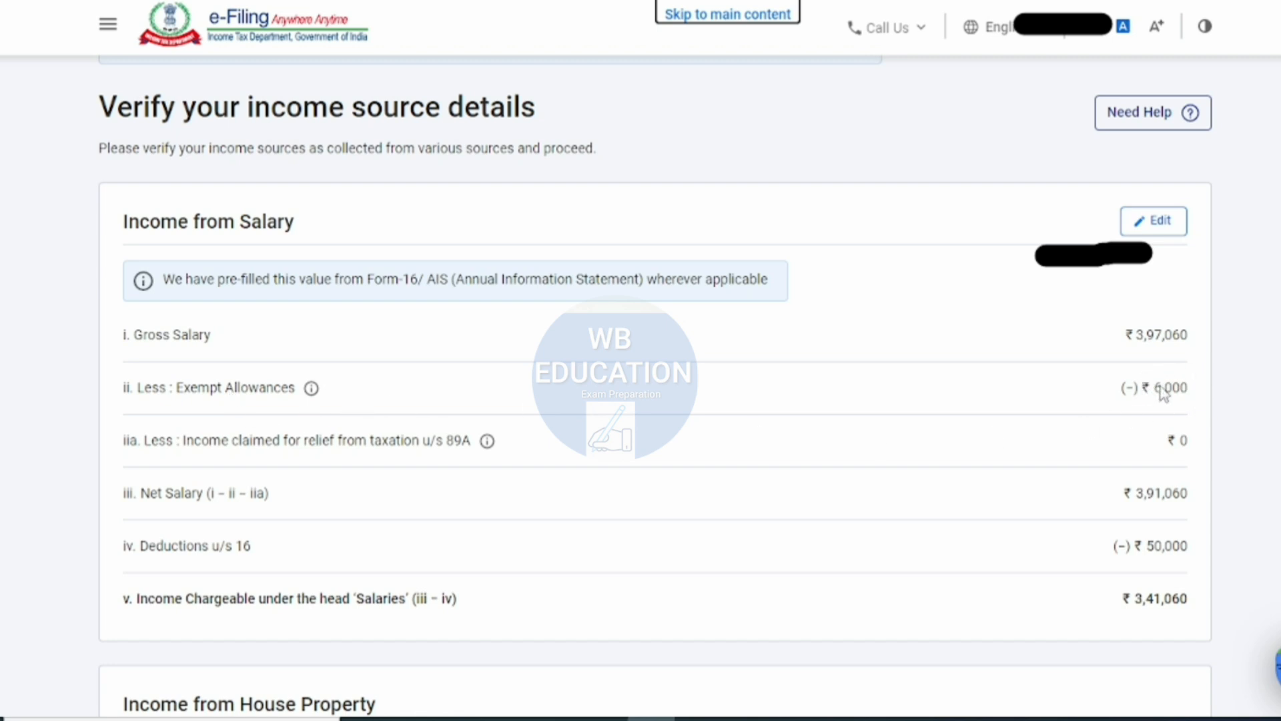
scroll(900, 318, "up", 2)
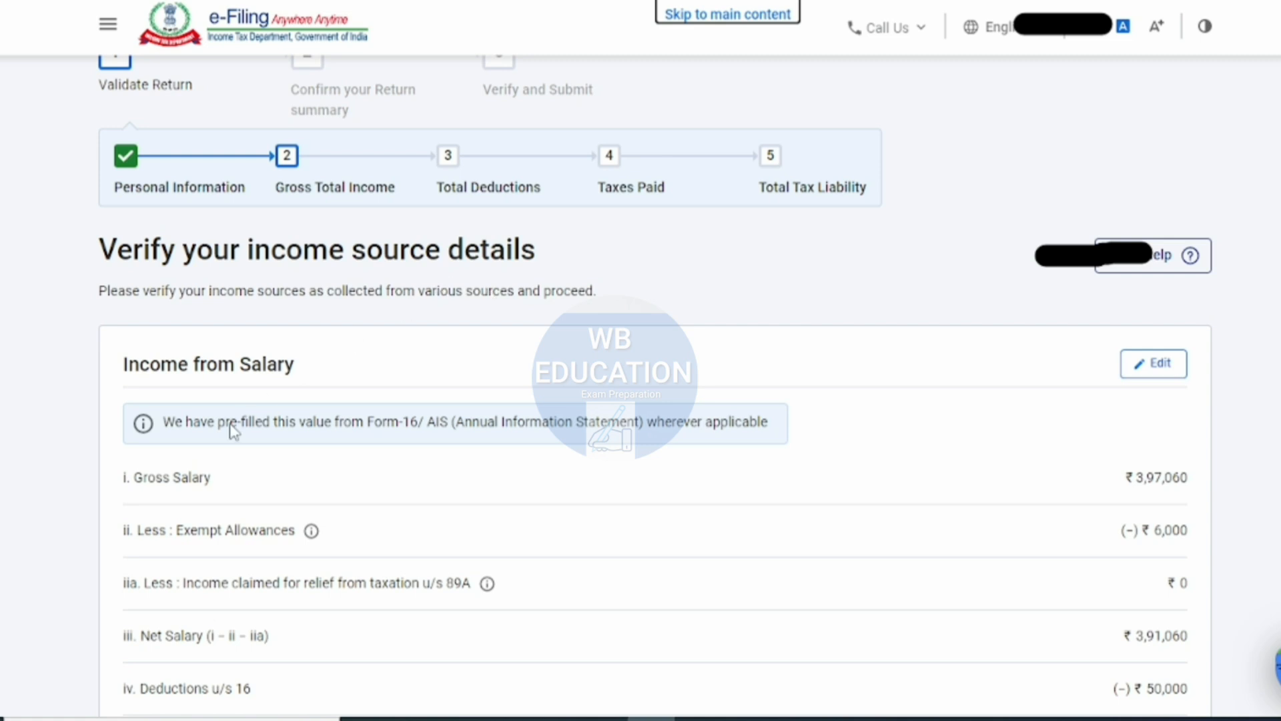
scroll(756, 517, "down", 1)
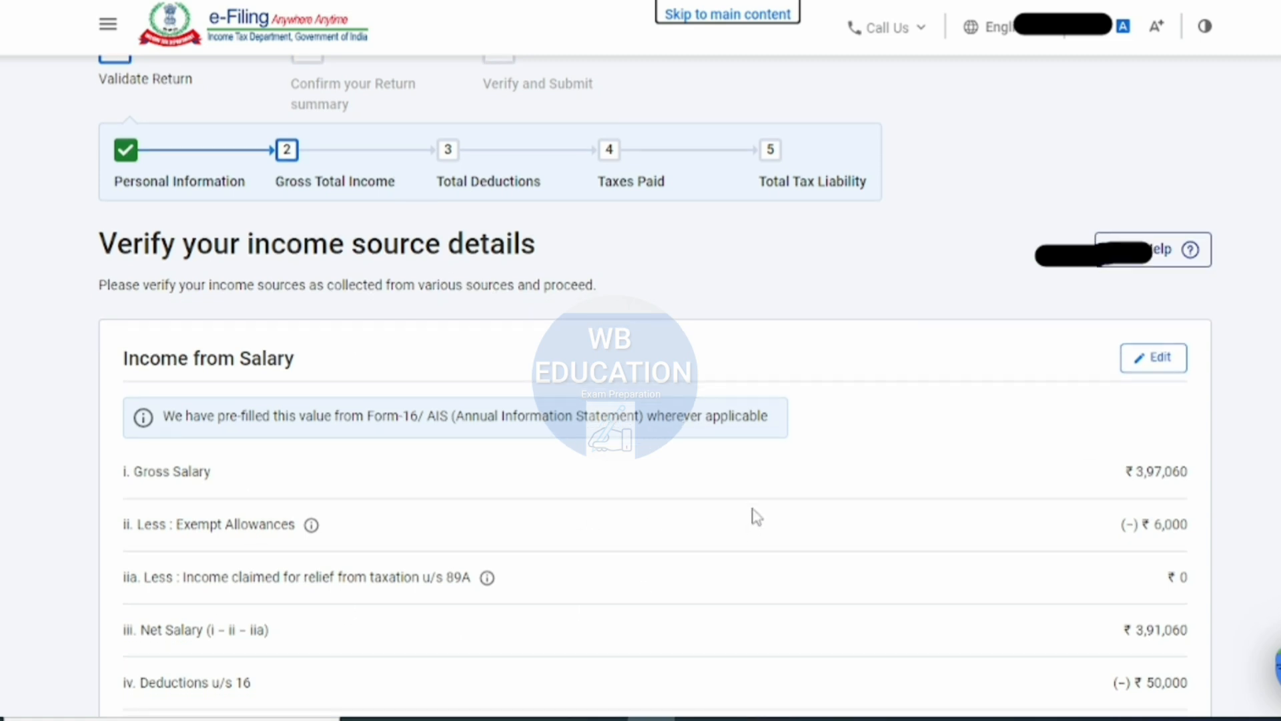
scroll(274, 568, "down", 1)
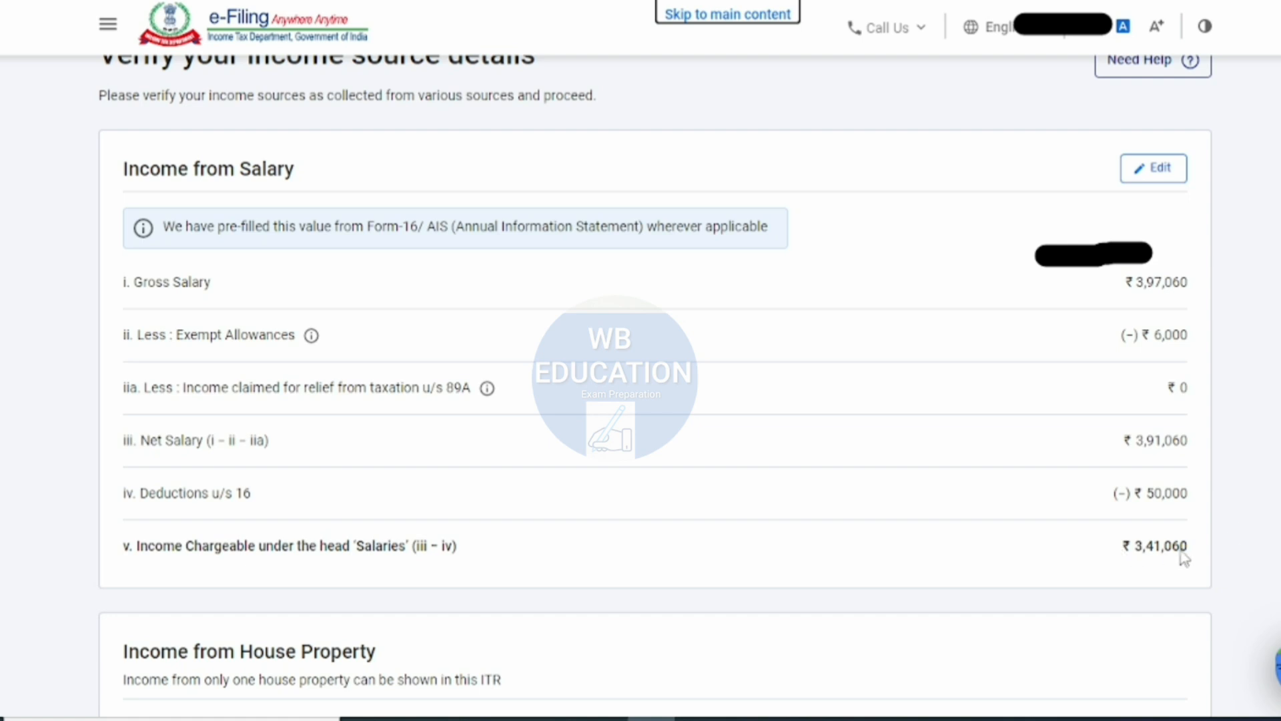
- Check the house property, other sources and exempt income entries, and confirm the Gross Total Income section
scroll(867, 487, "down", 4)
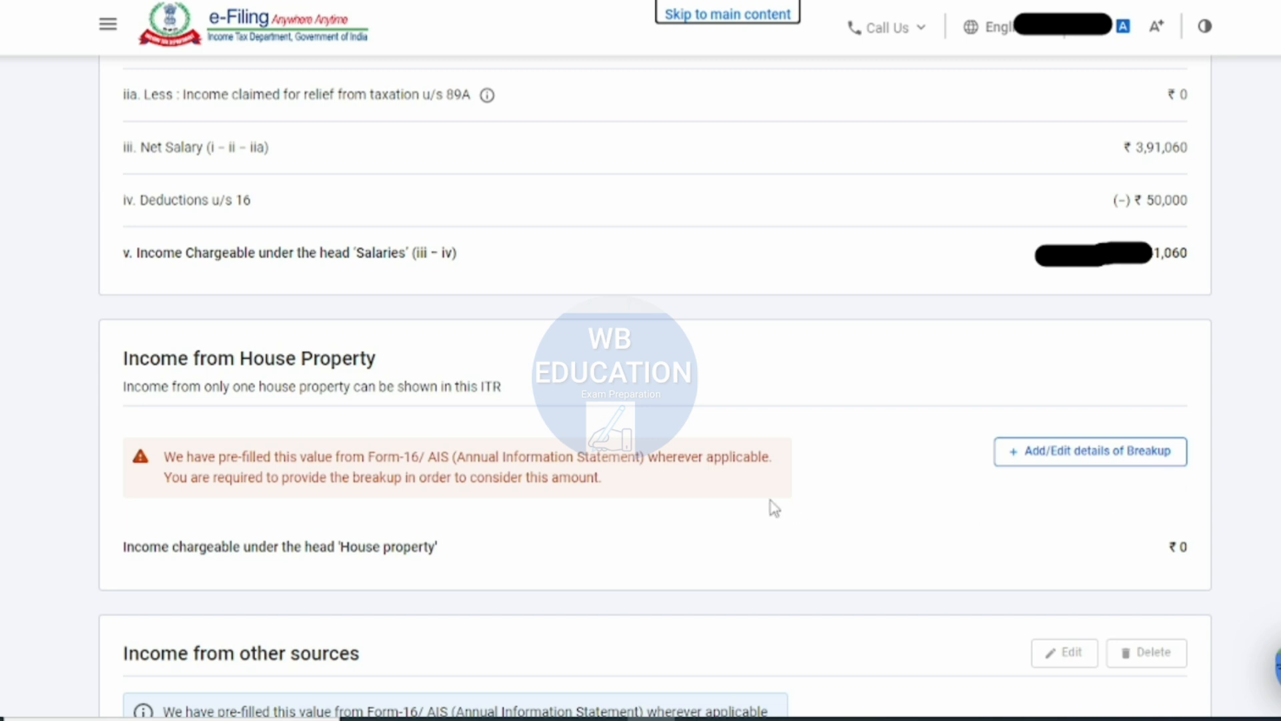
scroll(774, 508, "down", 4)
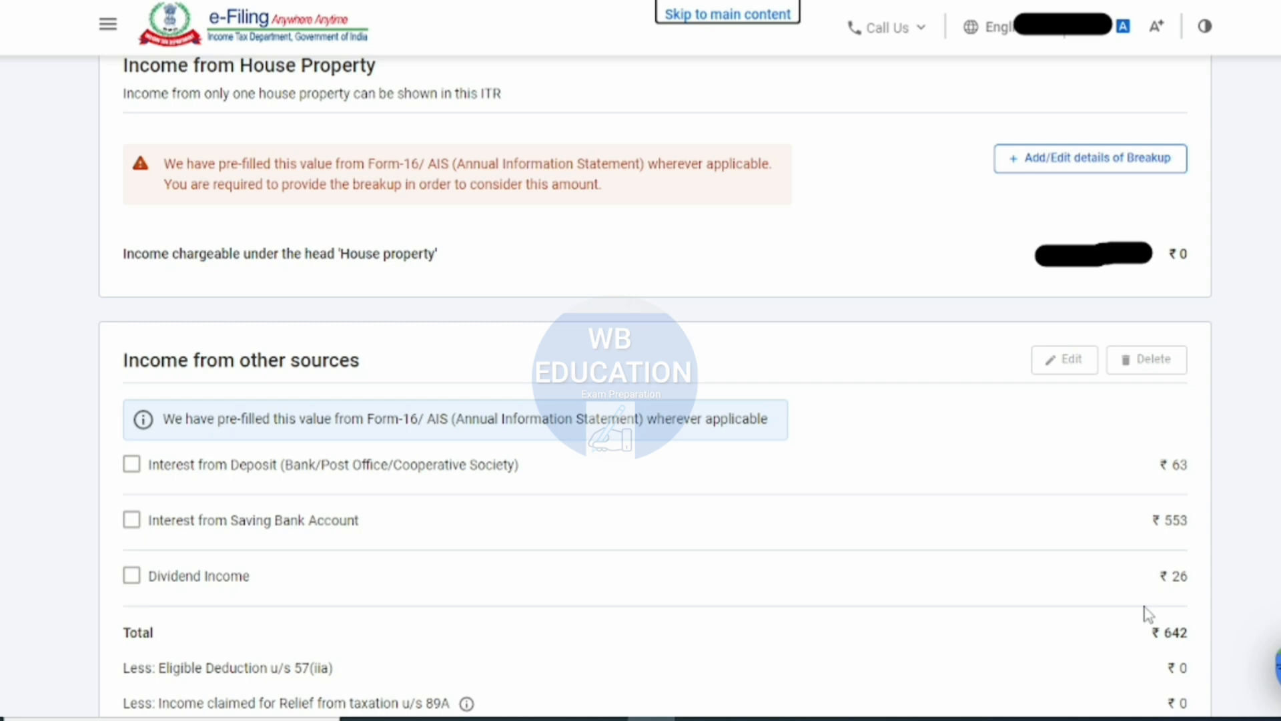
scroll(1104, 590, "down", 3)
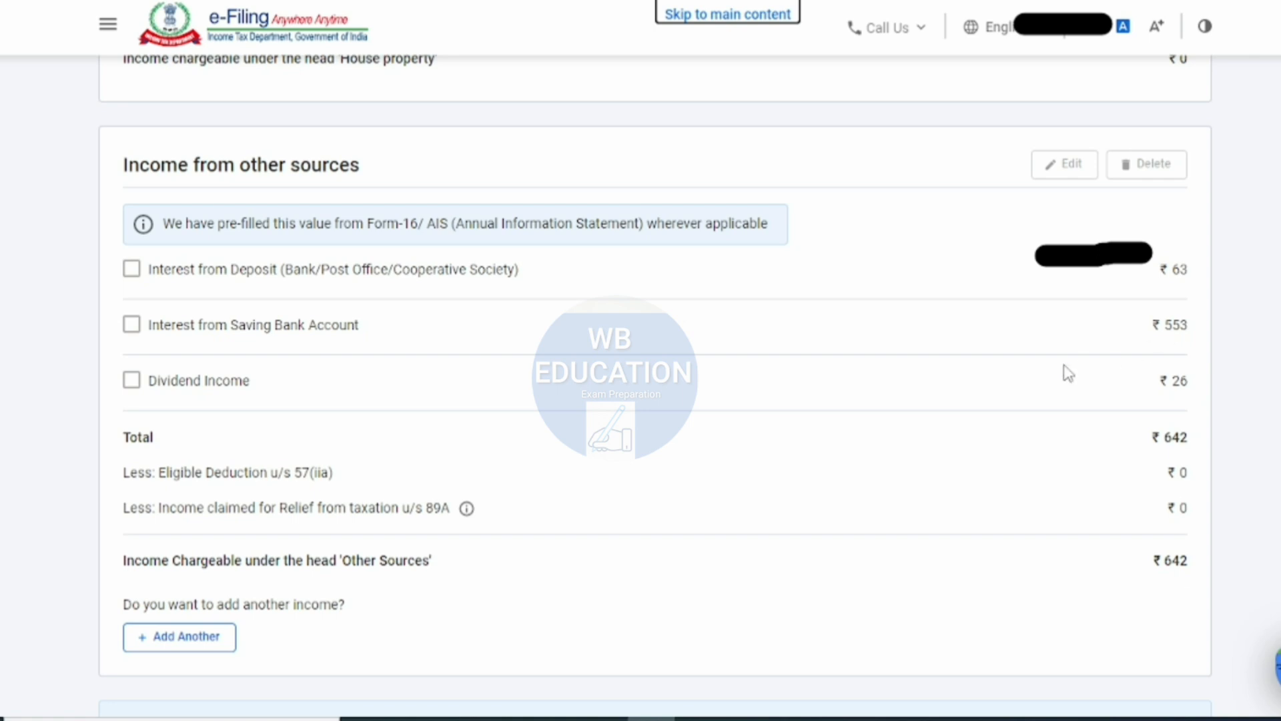
scroll(1064, 371, "down", 1)
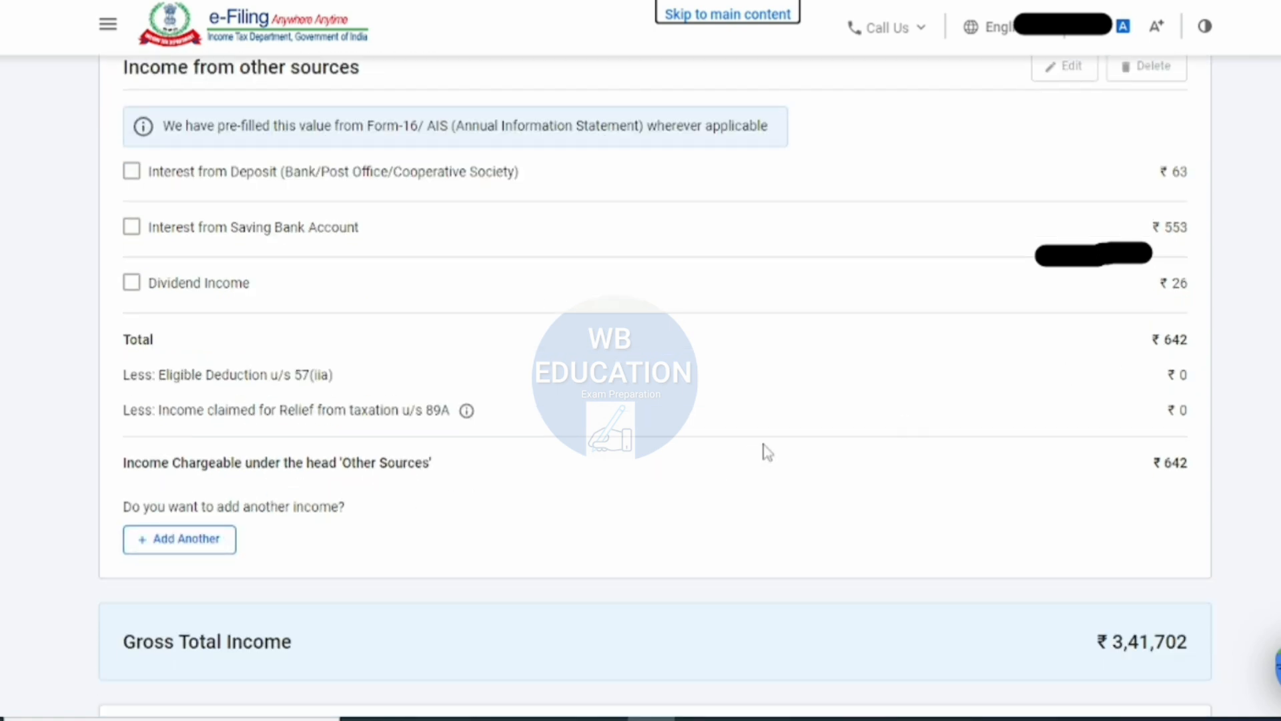
scroll(766, 450, "down", 2)
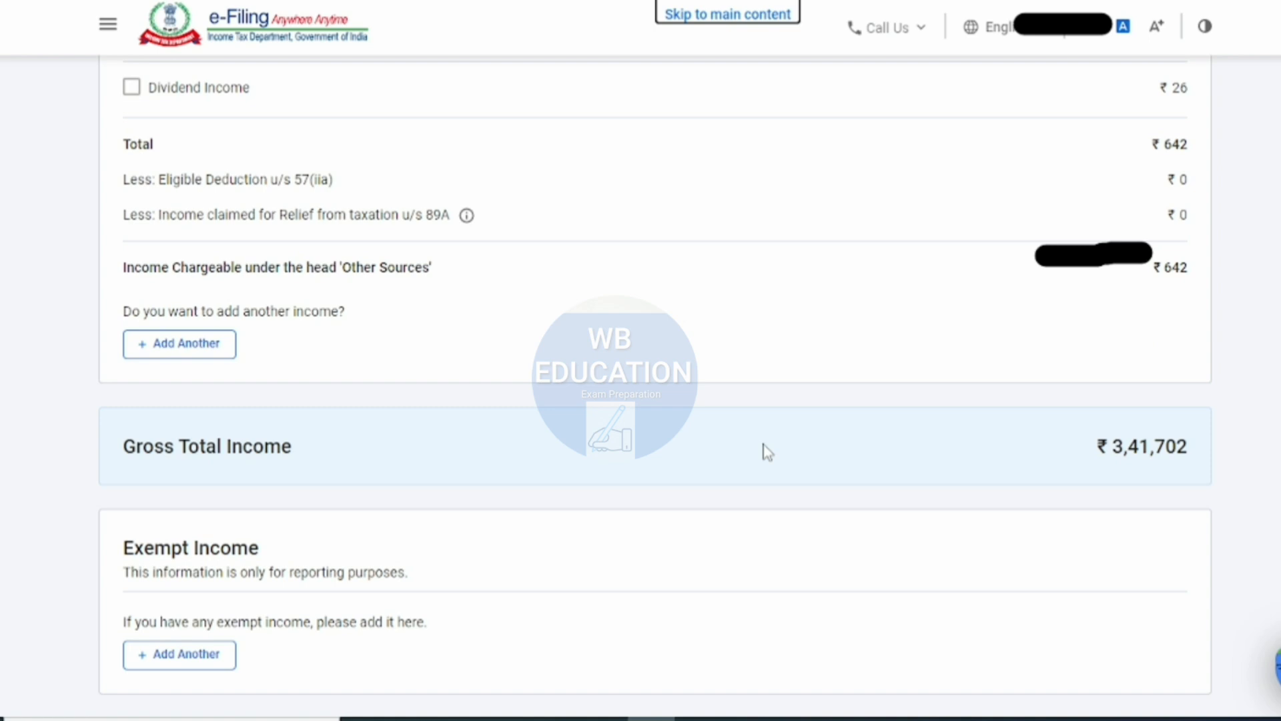
scroll(767, 452, "down", 1)
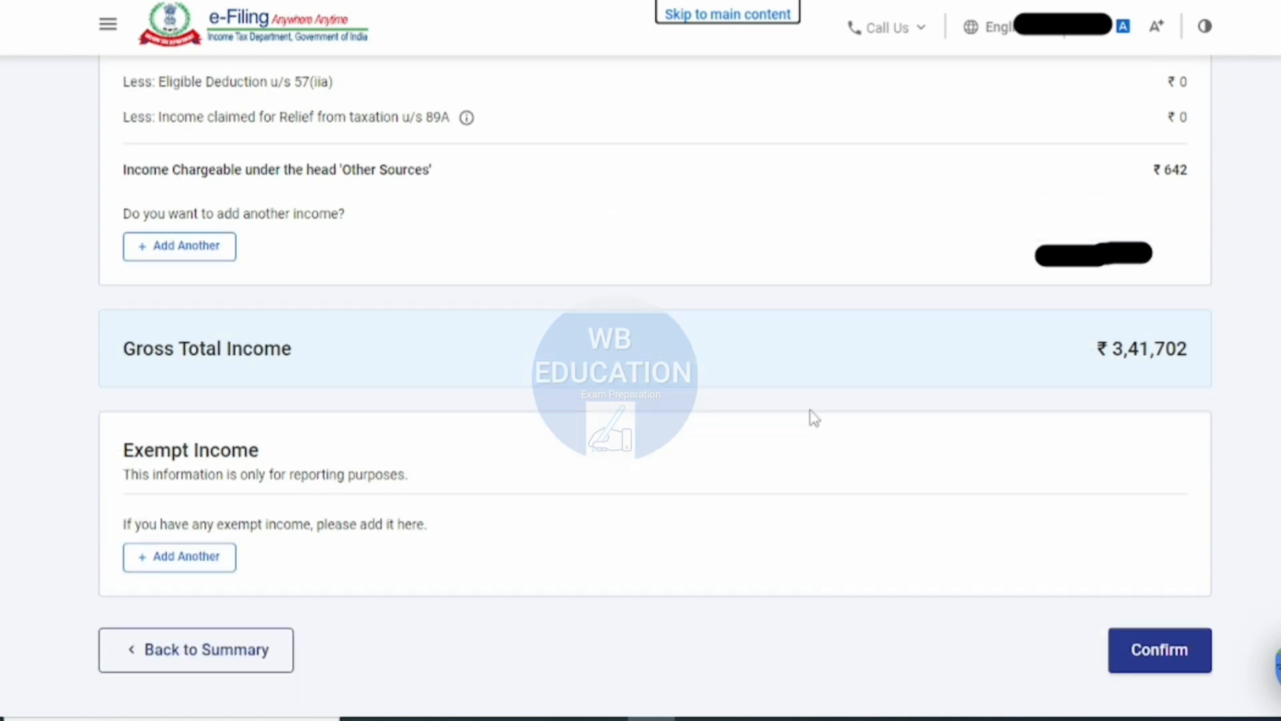
left_click(1165, 651)
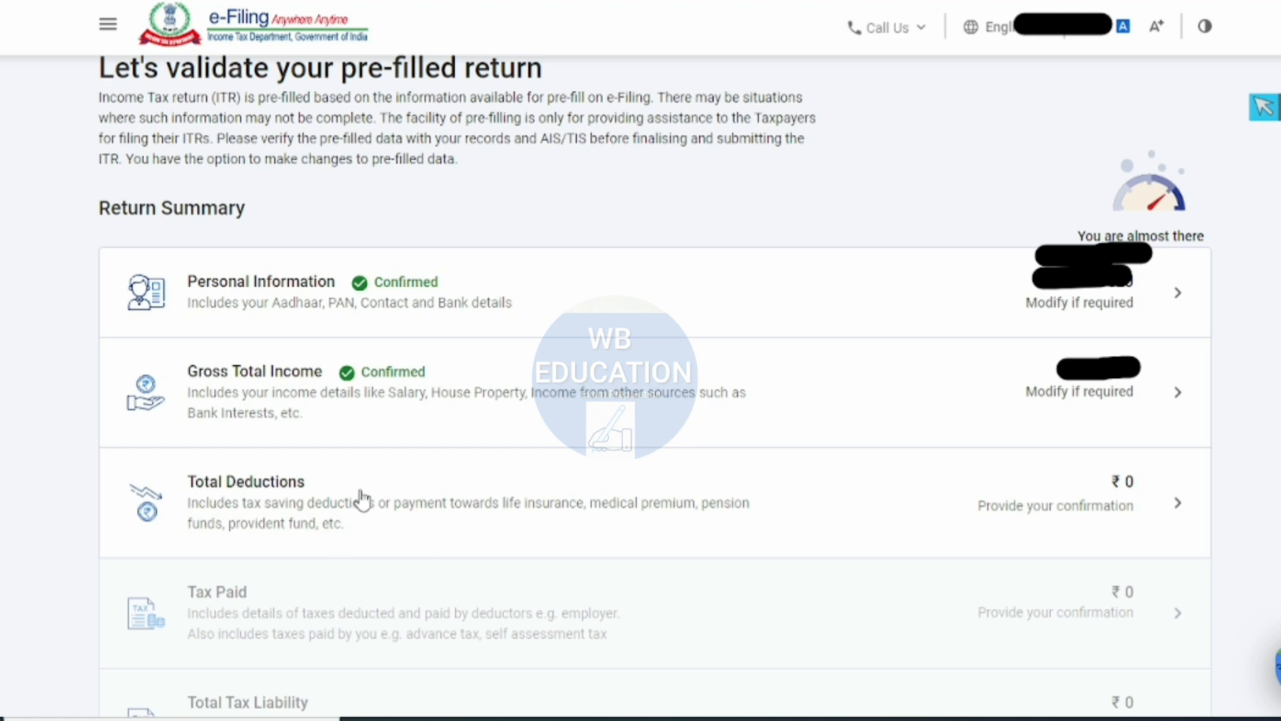
- Open Total Deductions and answer No to the deductions for donation paid, 80GGC political contribution, 80U and 80DD disability
left_click(682, 500)
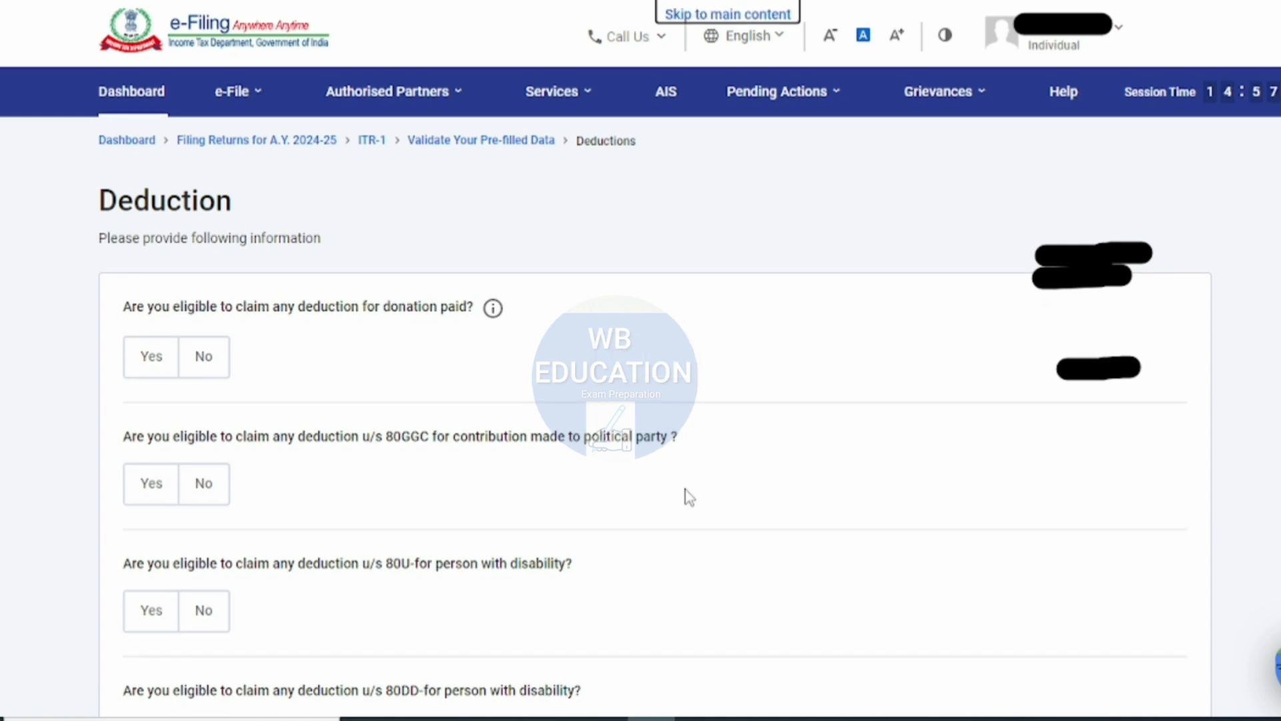
left_click(213, 354)
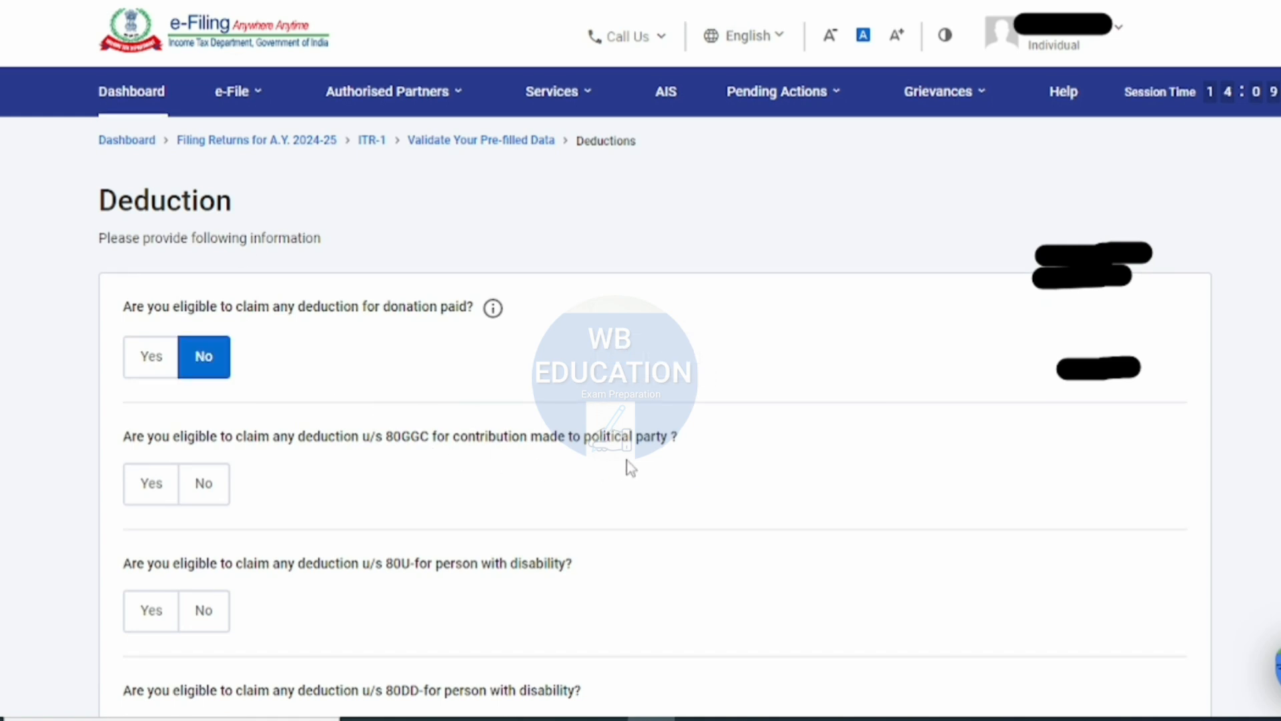
left_click(205, 486)
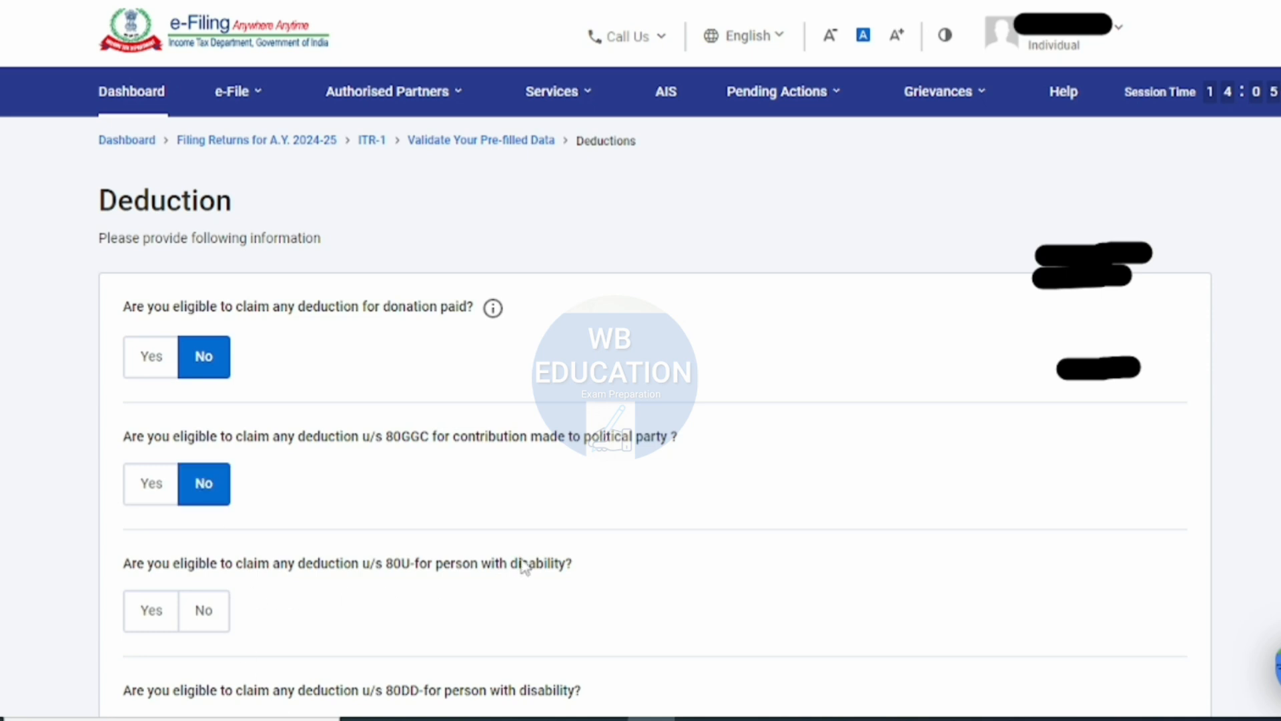
scroll(524, 566, "down", 4)
left_click(210, 364)
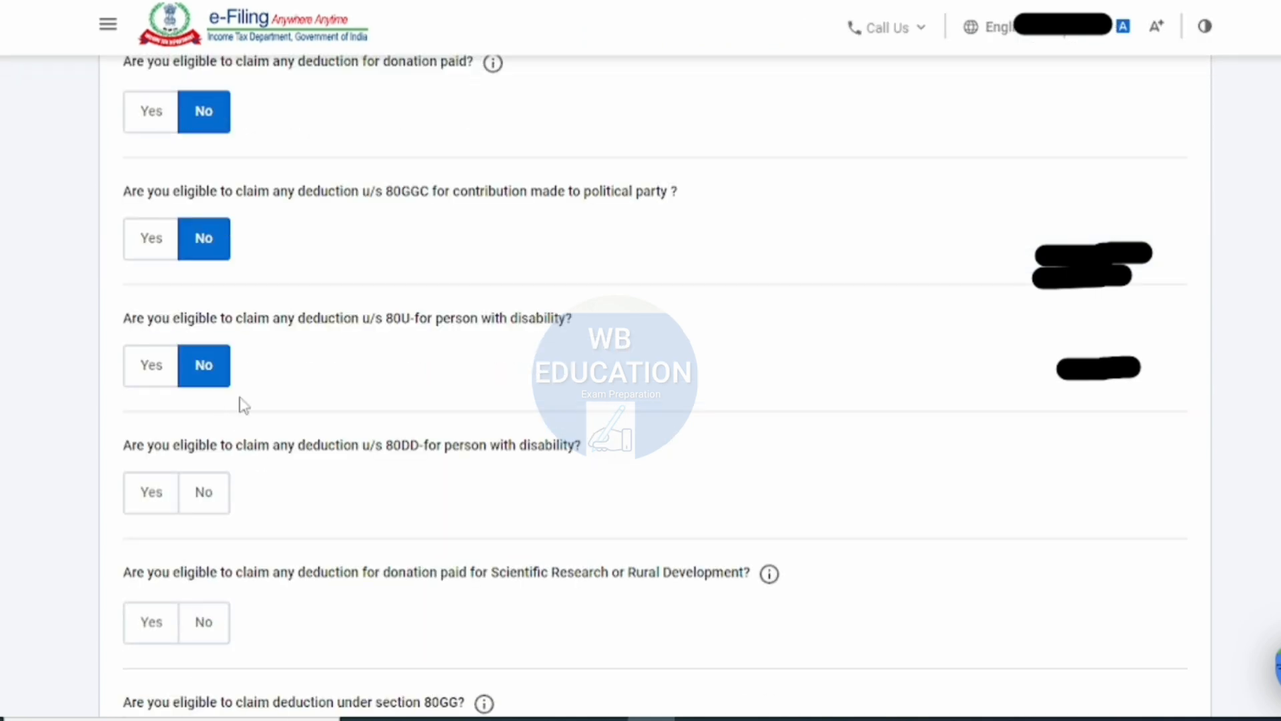
left_click(228, 499)
- Answer No to the deductions for Scientific Research or Rural Development donations and for Section 80GG
scroll(494, 560, "down", 2)
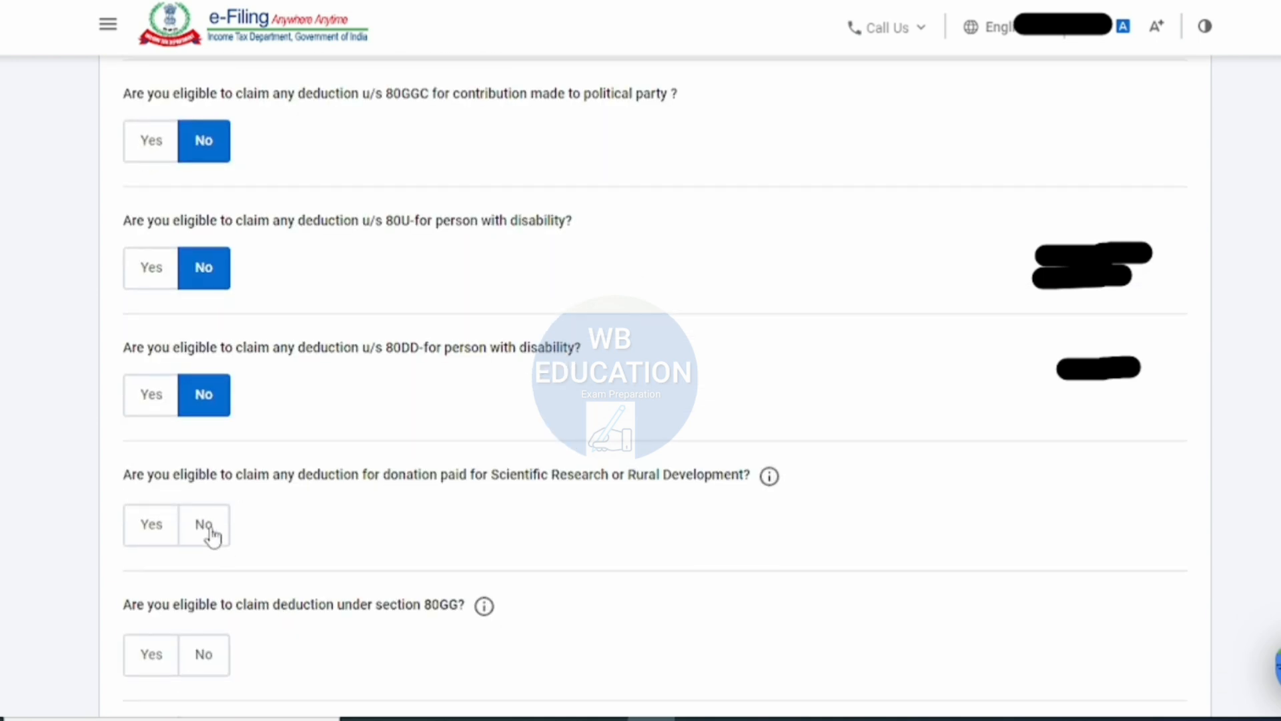
left_click(211, 534)
scroll(377, 515, "down", 3)
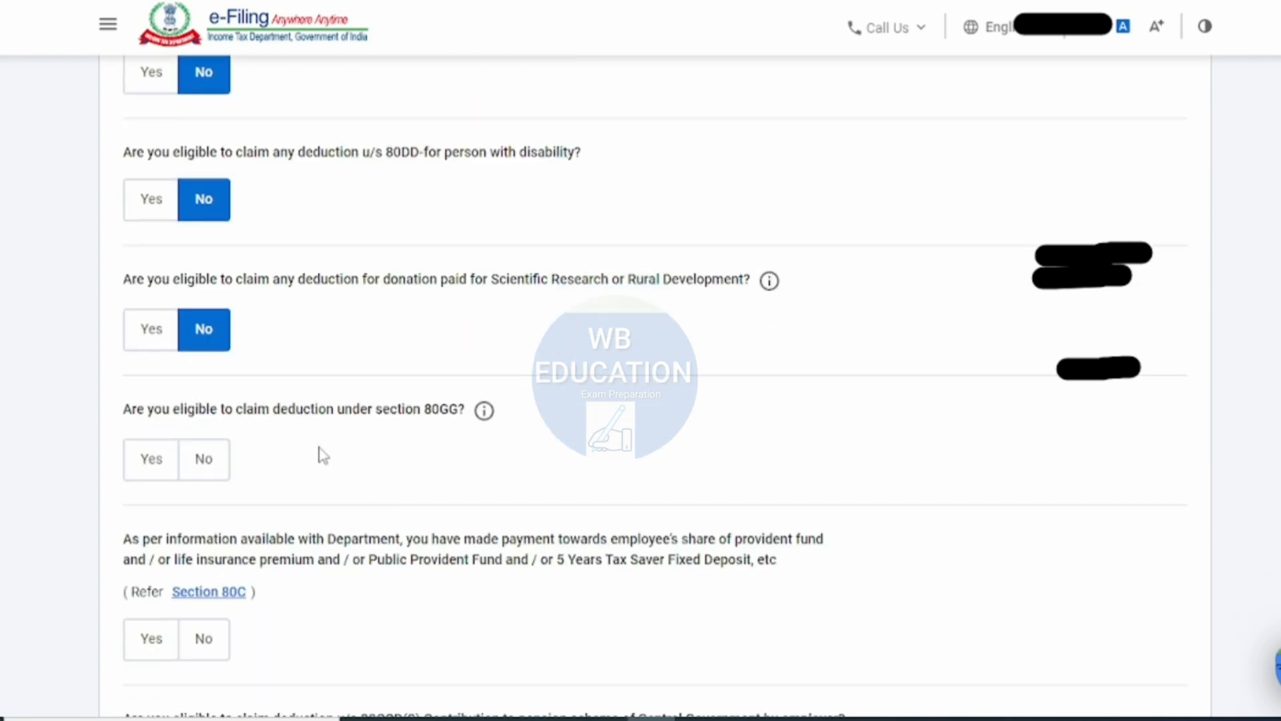
left_click(208, 459)
- Answer Yes to the Section 80C payments question and set the deduction amount to ₹70,000
scroll(320, 466, "down", 2)
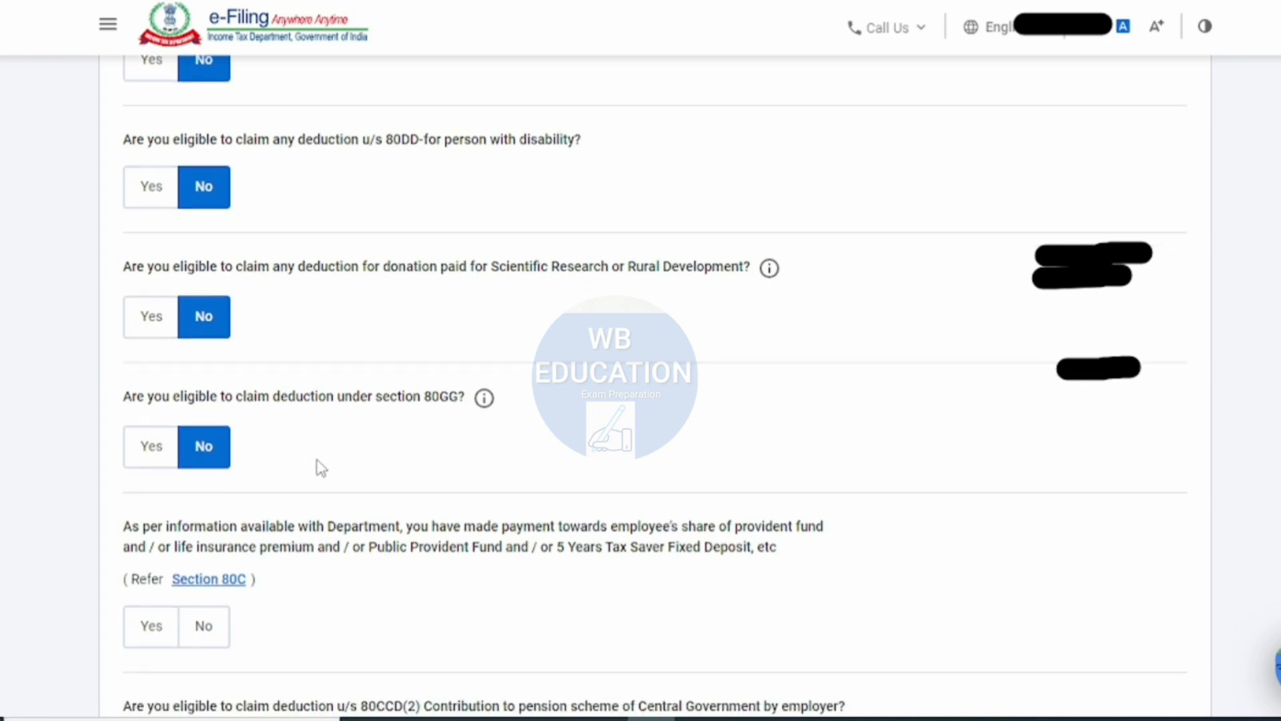
left_click(166, 540)
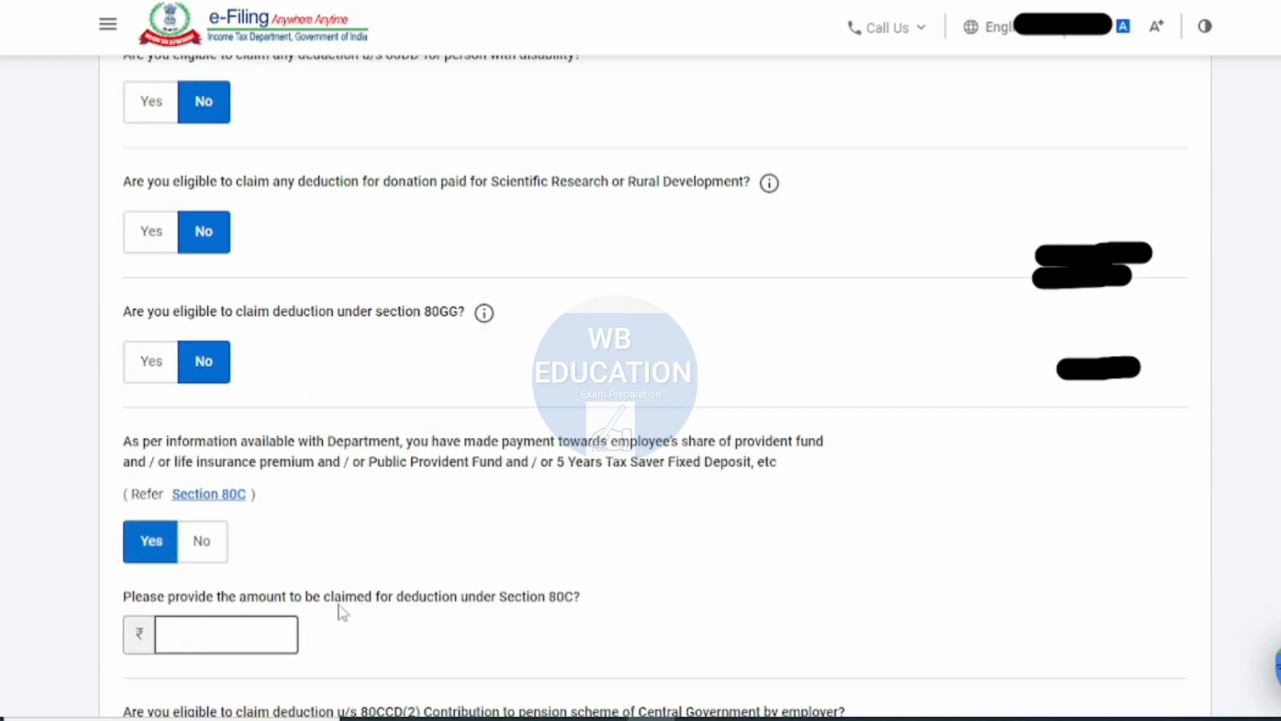
left_click(284, 633)
type("3620")
key("BackSpace")
key("BackSpace")
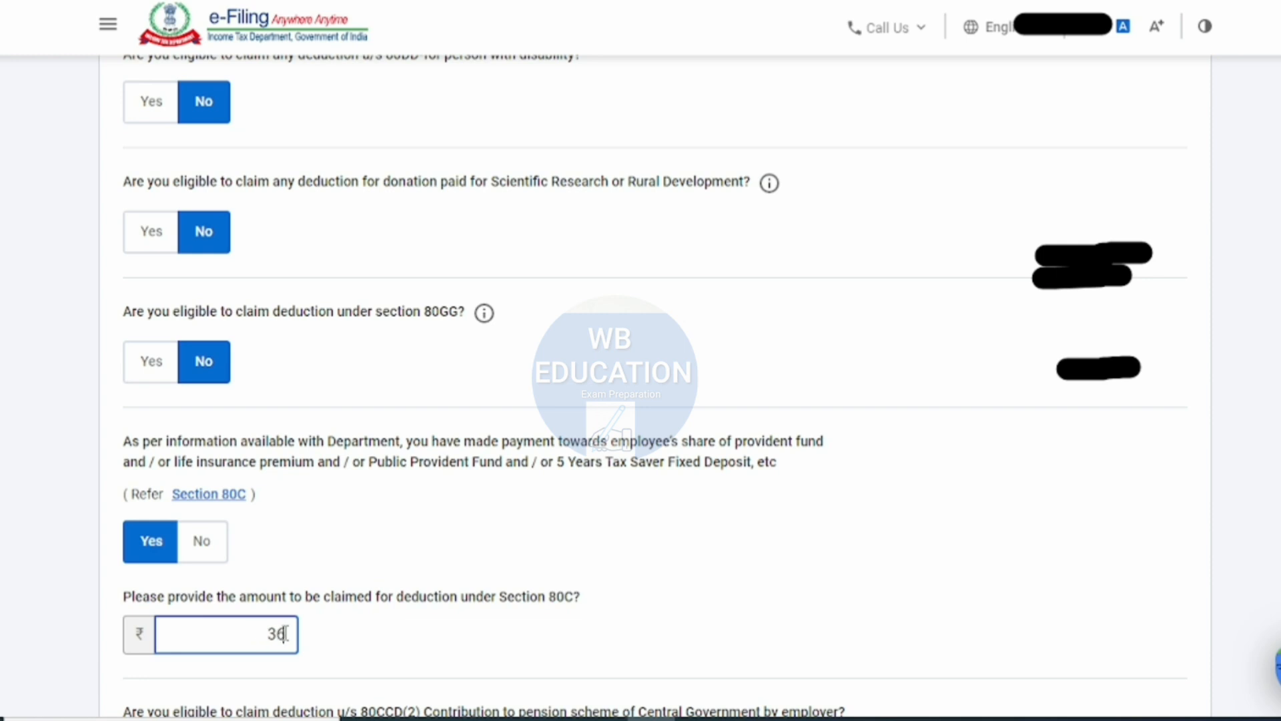
type("00")
key("BackSpace")
key("BackSpace")
key("BackSpace")
key("BackSpace")
type("70000")
double_click(411, 597)
- Answer No to the 80CCD(2) employer pension contribution and Yes to the Section 80D medical insurance deduction
scroll(492, 624, "down", 4)
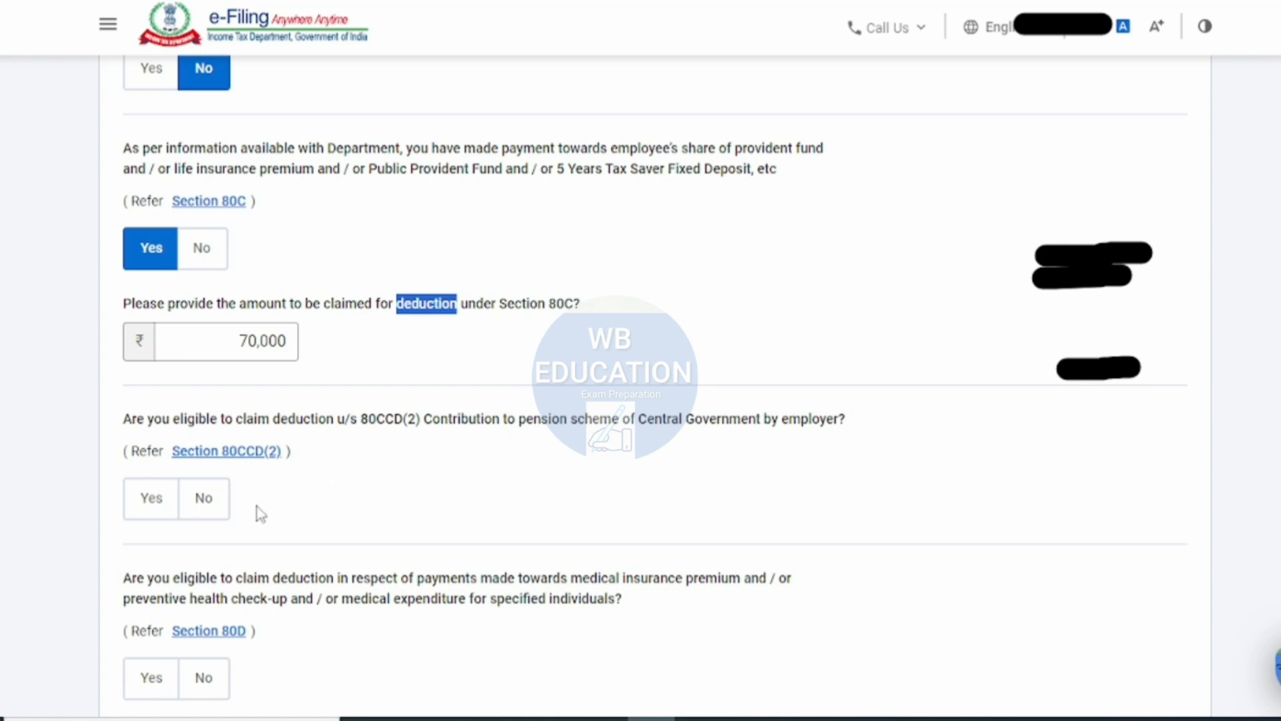
left_click(222, 500)
scroll(277, 523, "down", 1)
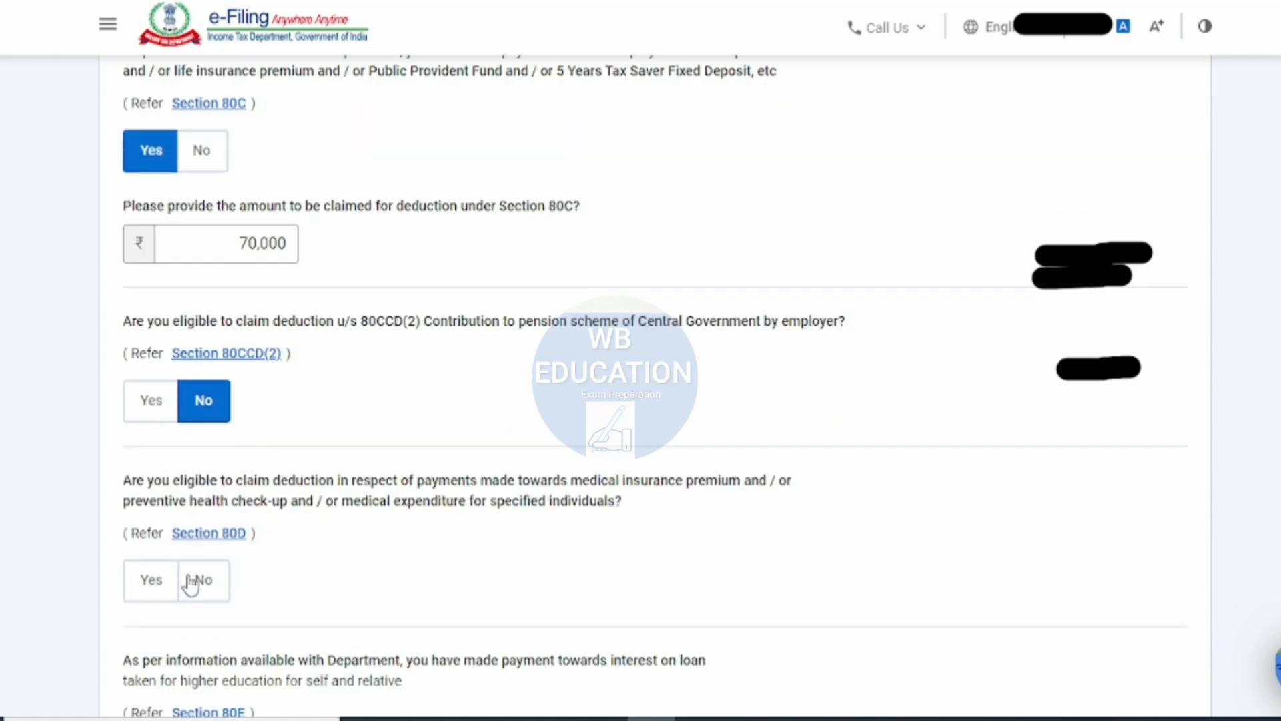
left_click(173, 585)
- Answer No to the Section 80E education loan interest and Yes to the Section 80TTA savings account interest deduction
scroll(234, 594, "down", 3)
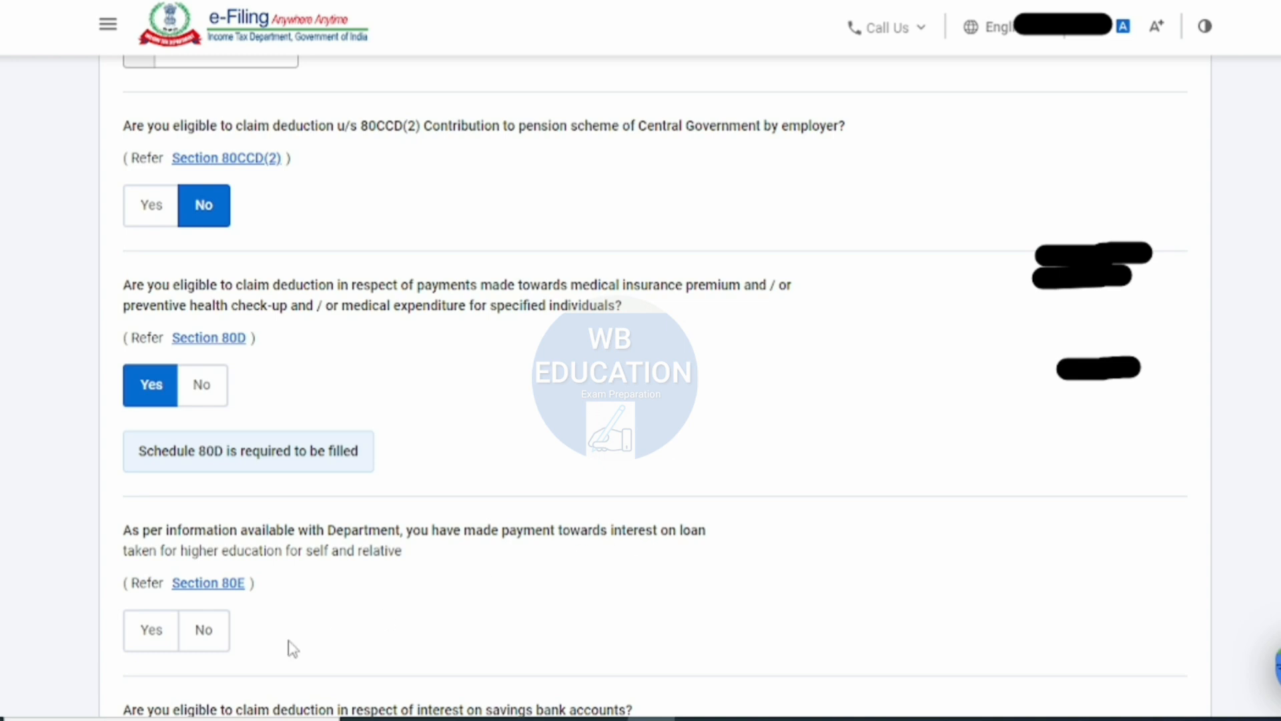
scroll(392, 560, "down", 2)
scroll(393, 560, "down", 2)
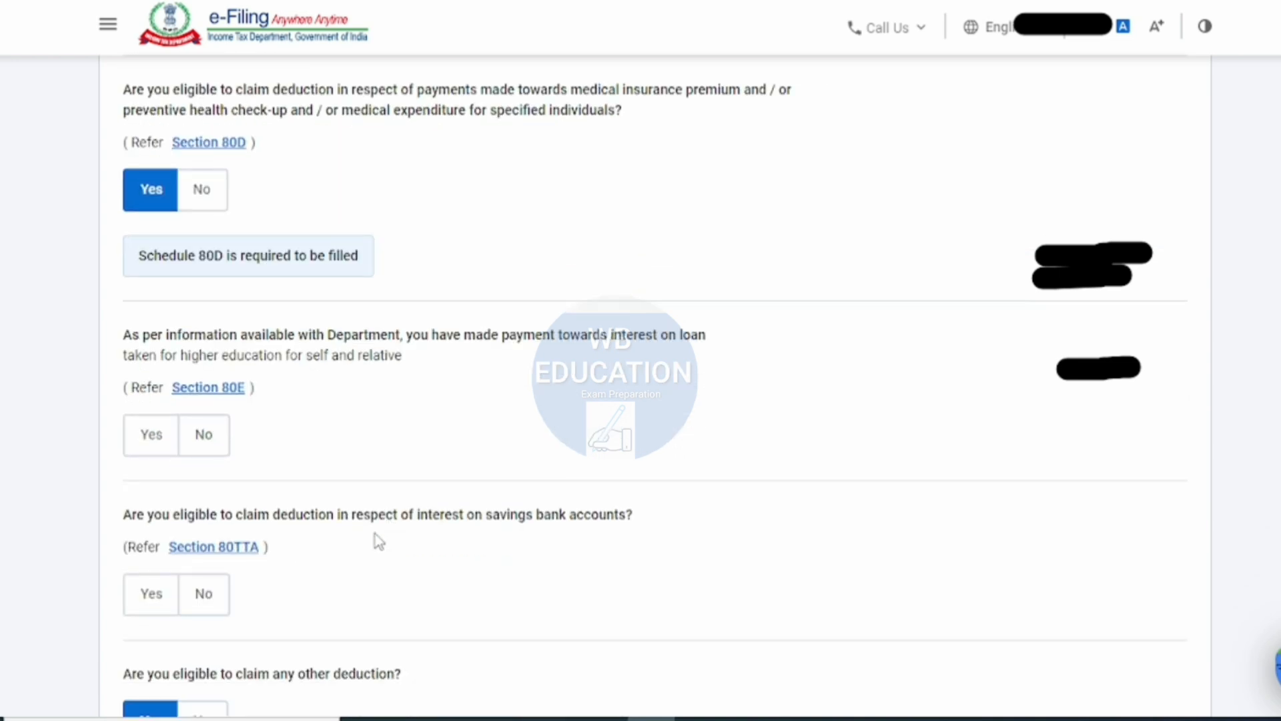
left_click(208, 440)
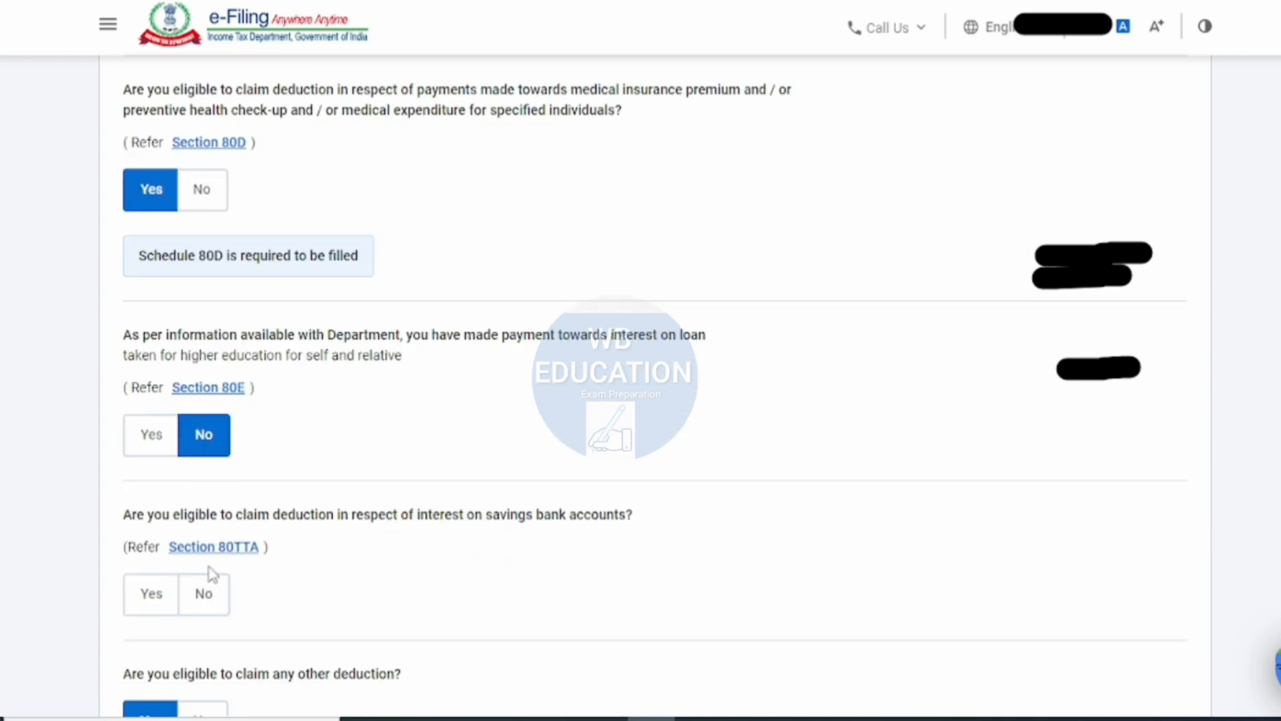
left_click(152, 594)
- Answer No to claiming any other deduction and review the answers given to the deduction questions
scroll(492, 407, "down", 1)
scroll(491, 407, "down", 10)
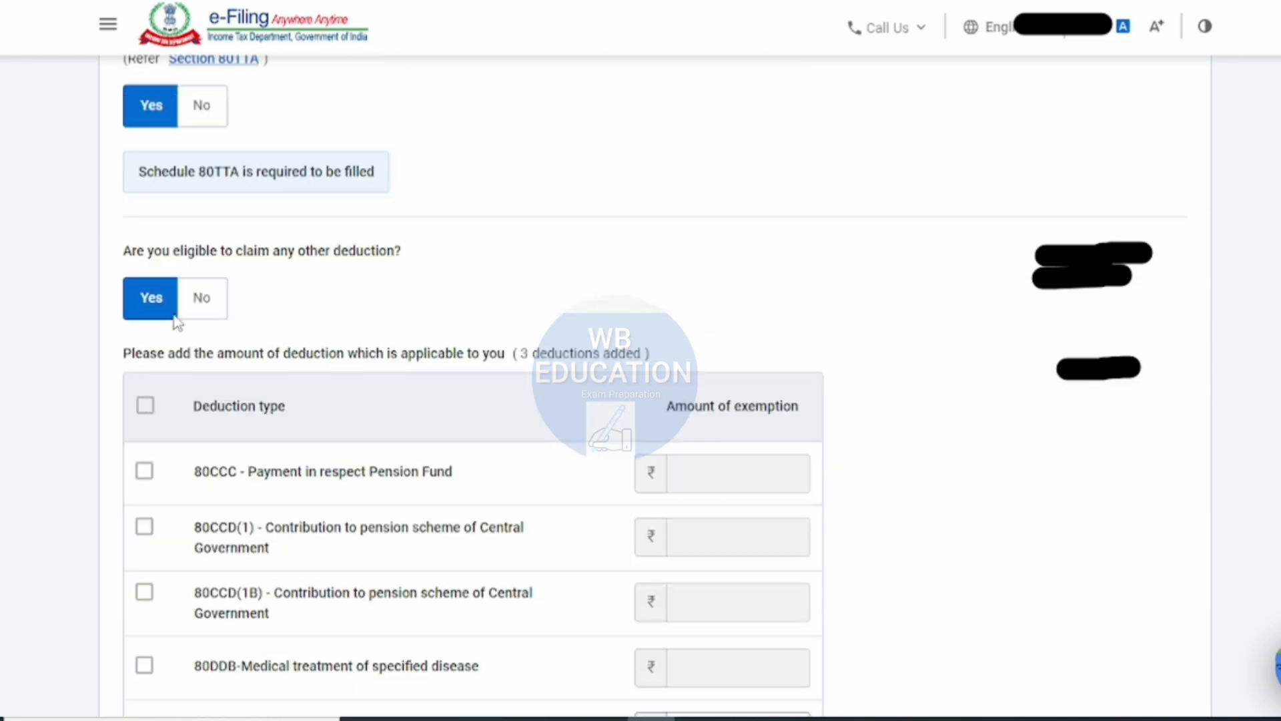
left_click(200, 303)
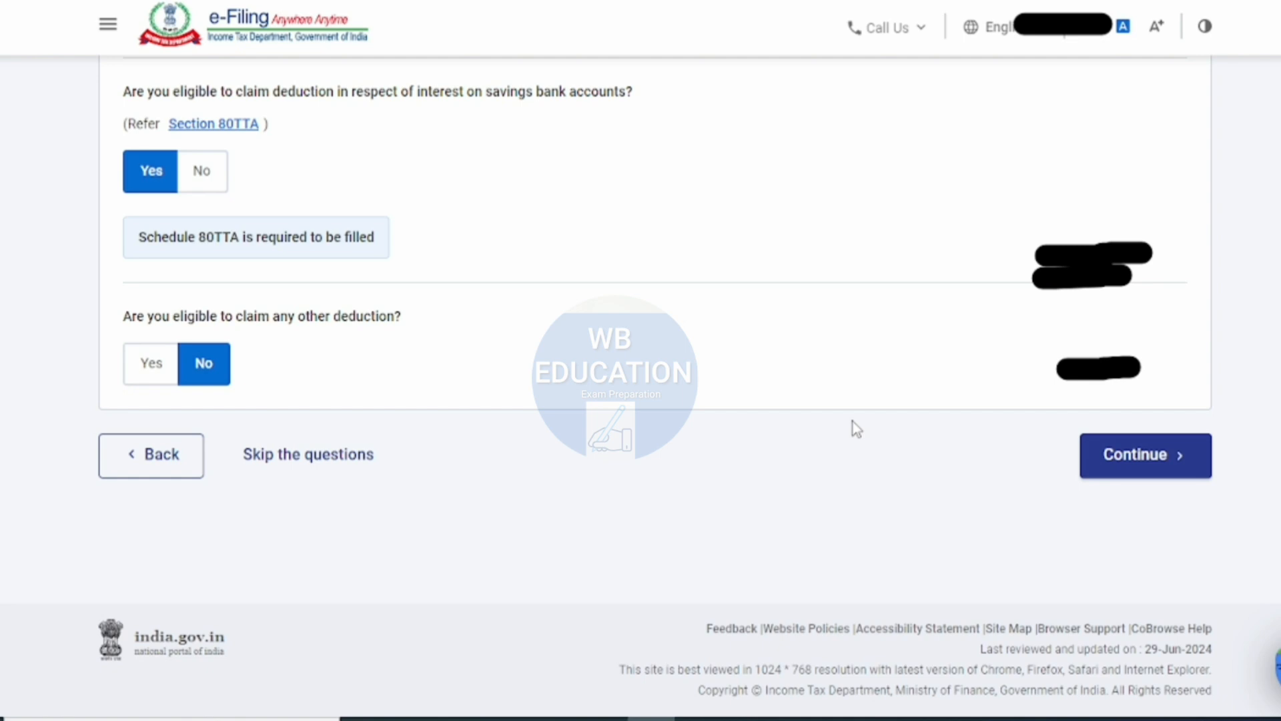
scroll(857, 429, "up", 9)
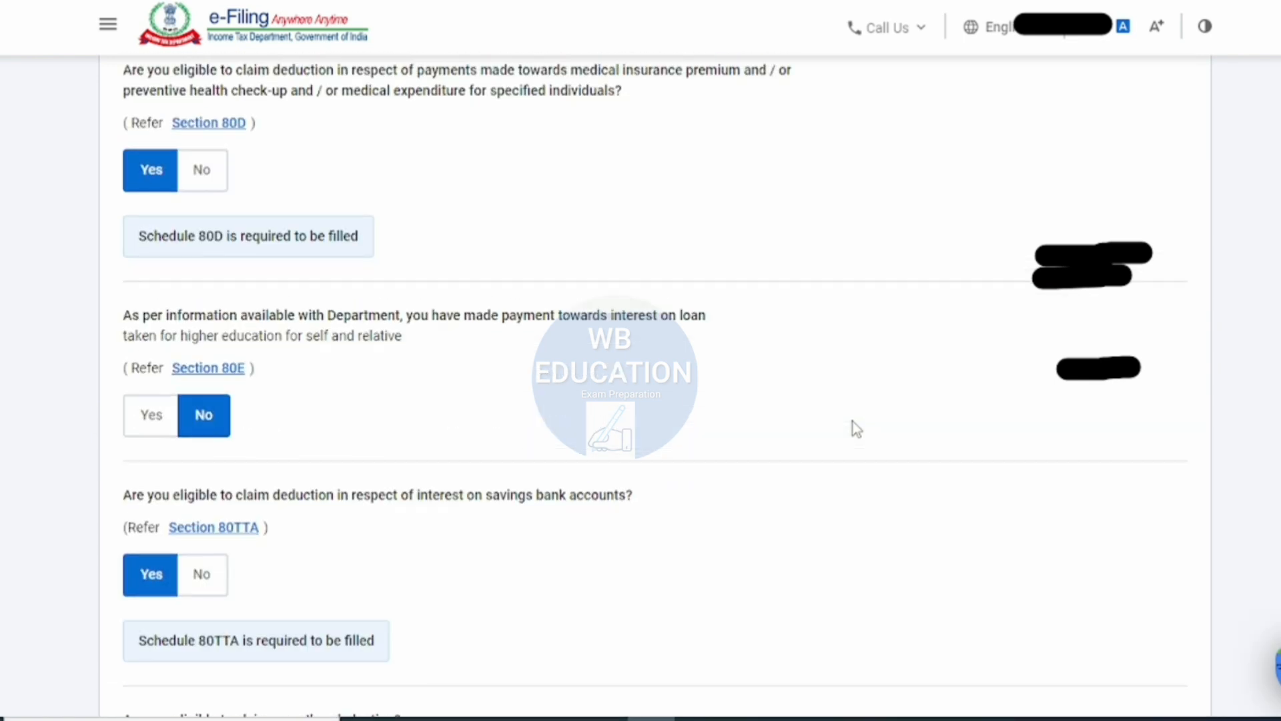
scroll(856, 428, "up", 2)
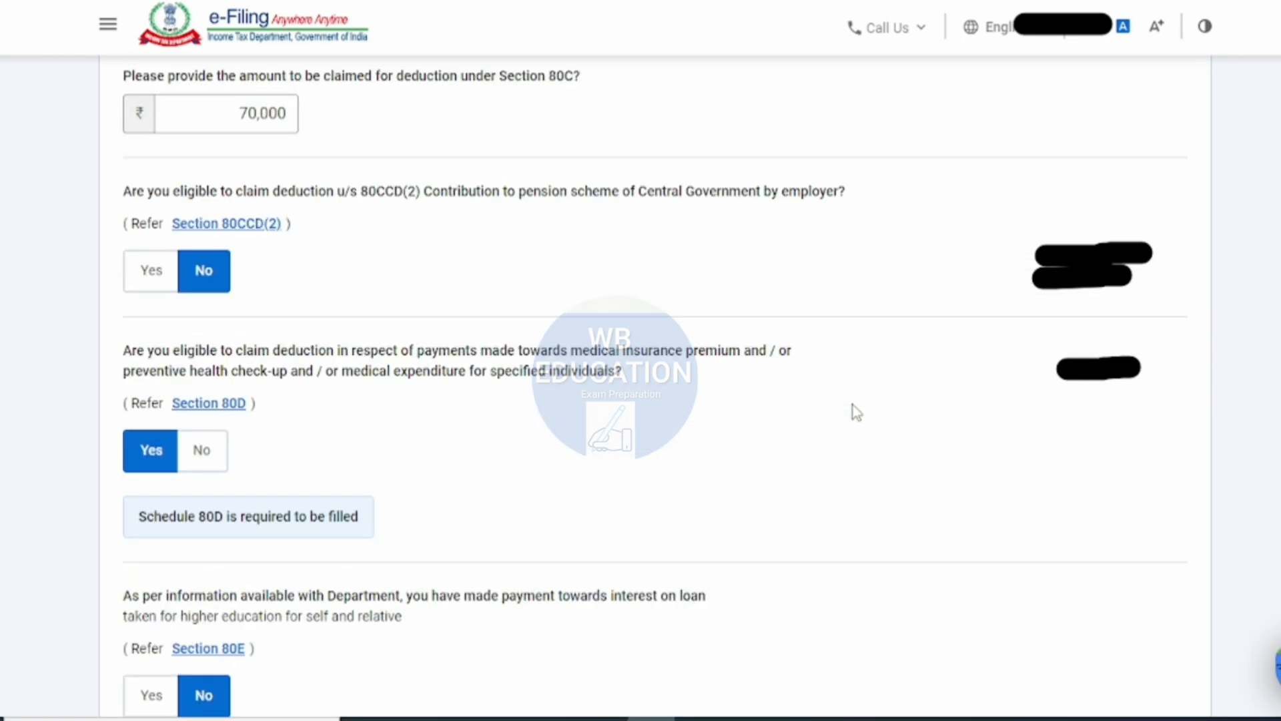
scroll(857, 412, "up", 1)
scroll(857, 412, "up", 3)
scroll(852, 409, "down", 13)
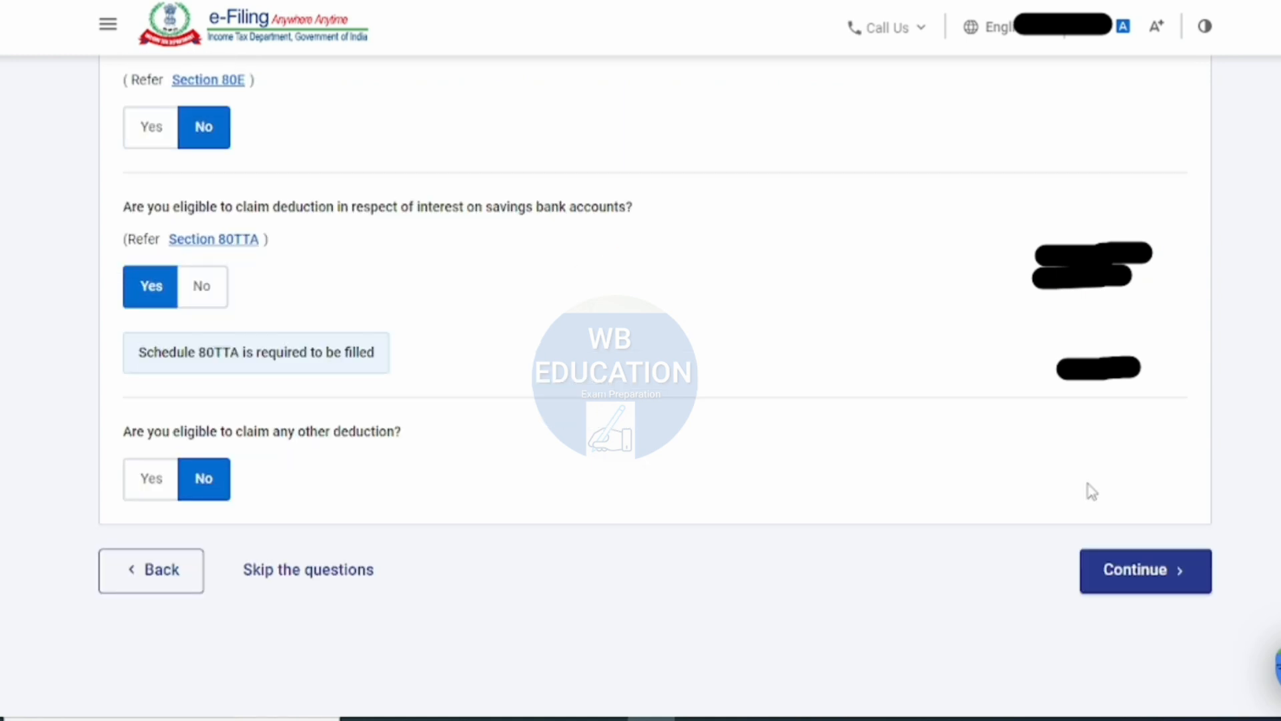
- Submit the deduction answers and review the Section 80C and 80D entries awaiting verification
left_click(1117, 463)
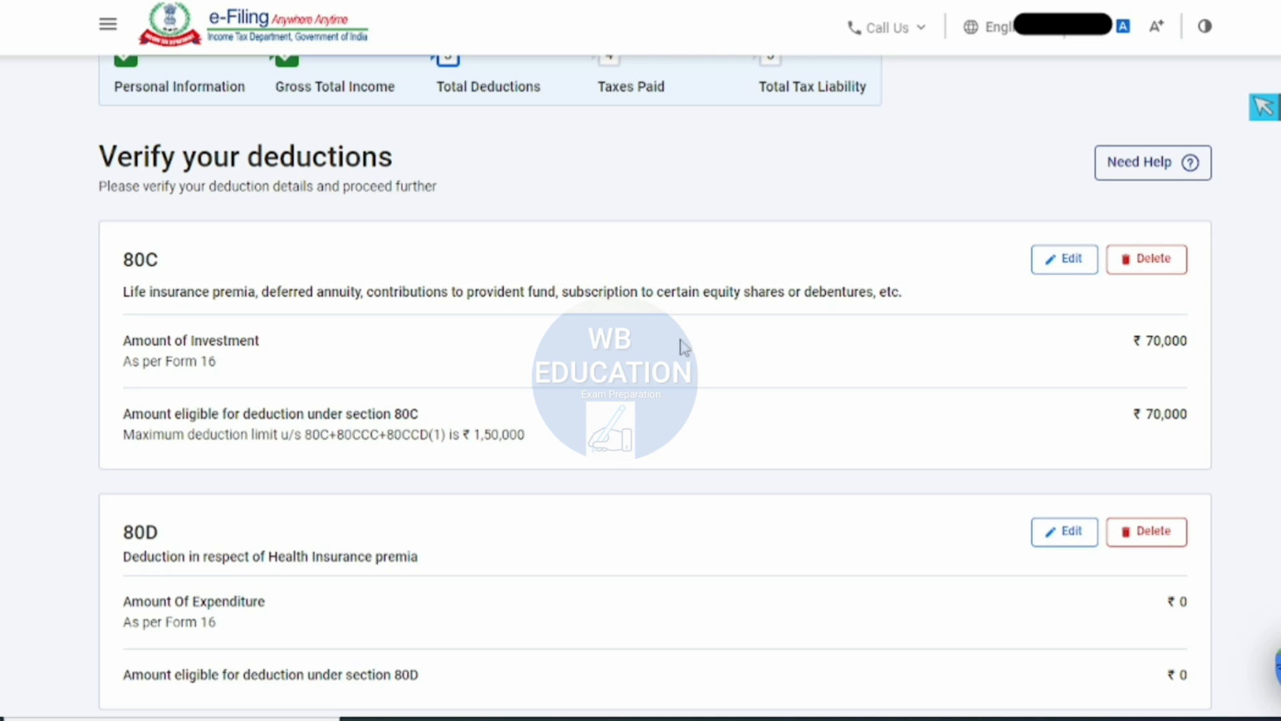
scroll(607, 400, "down", 2)
scroll(409, 363, "down", 10)
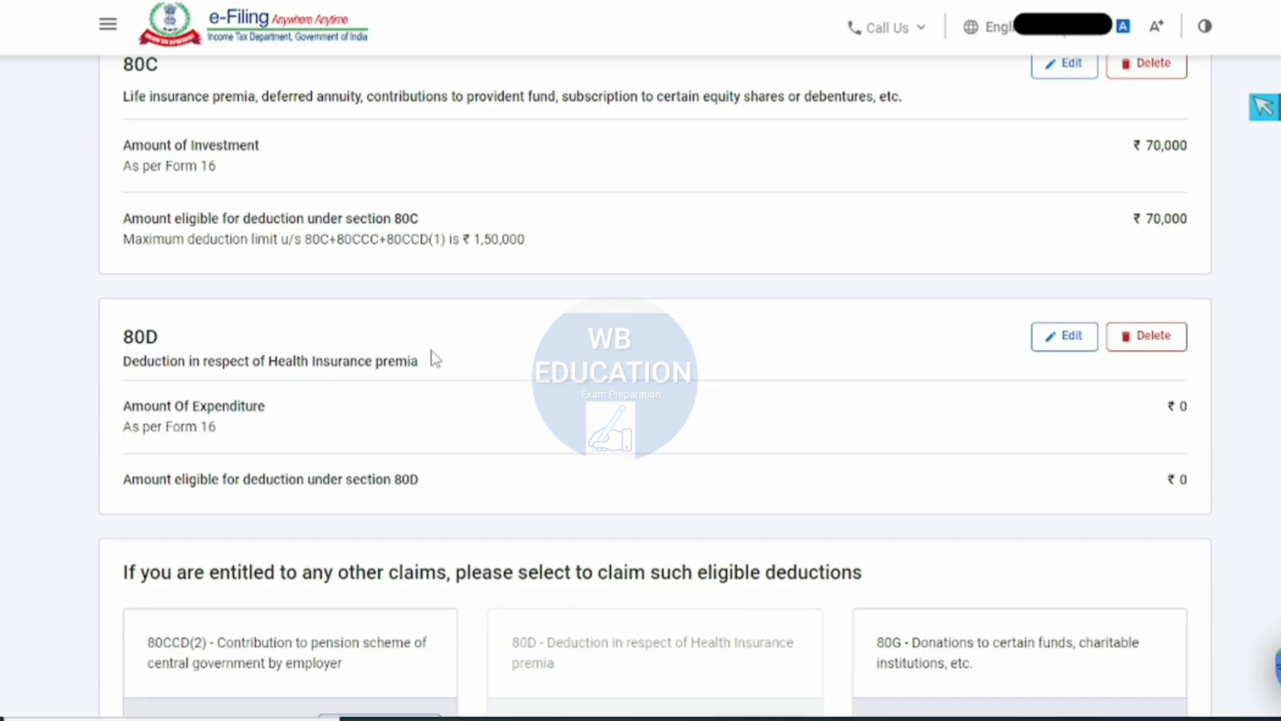
scroll(604, 340, "up", 10)
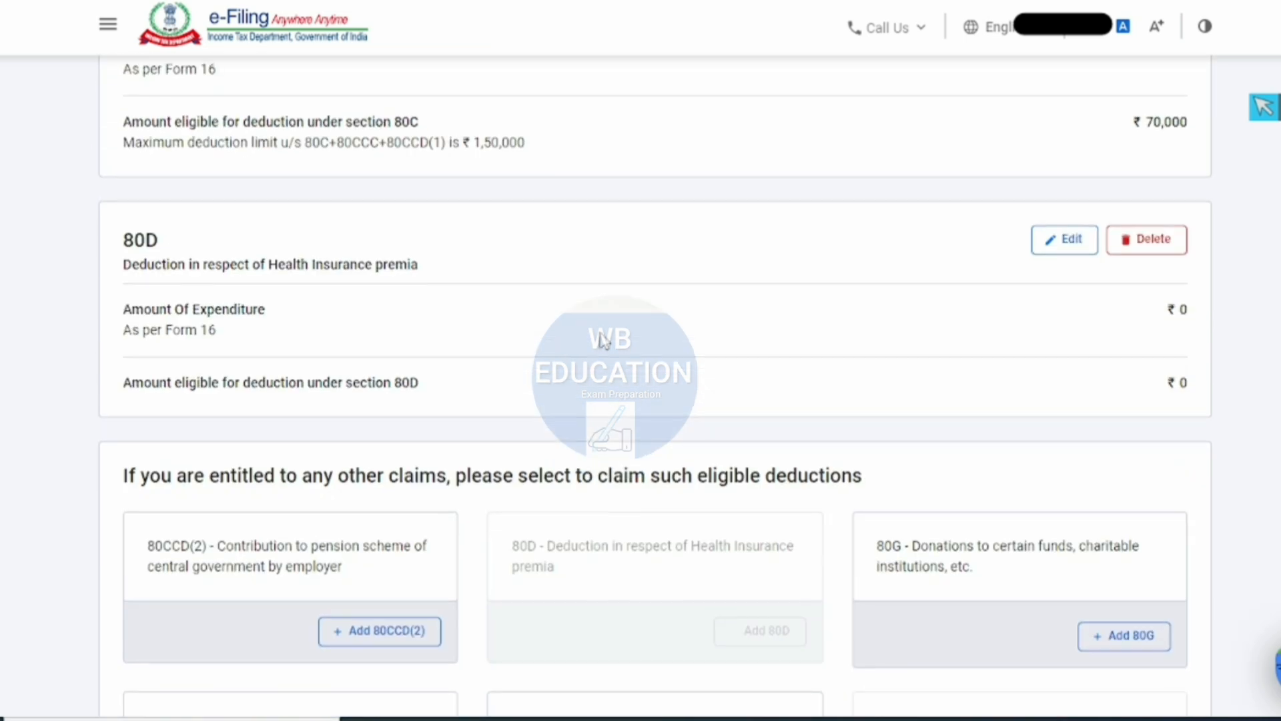
- Edit the 80D deduction with a self and family health insurance amount of ₹18,546, keep parents as not claimed, and save it
left_click(1068, 437)
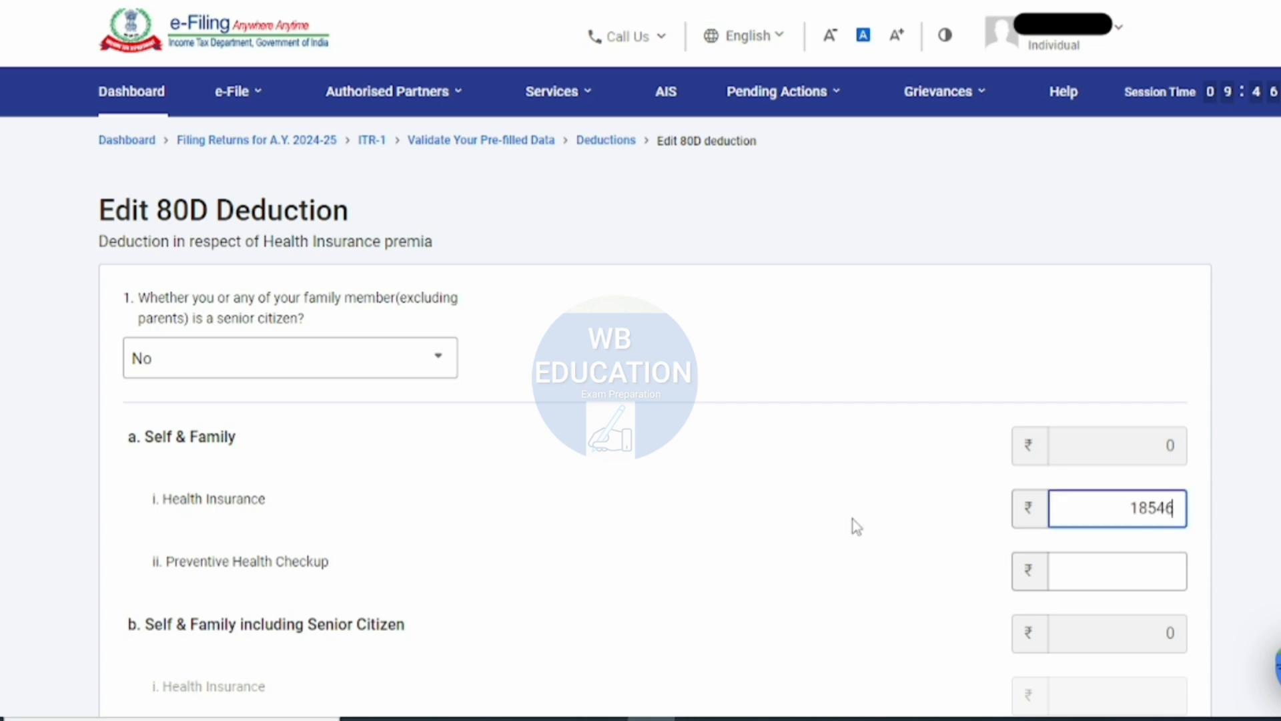
left_click(852, 519)
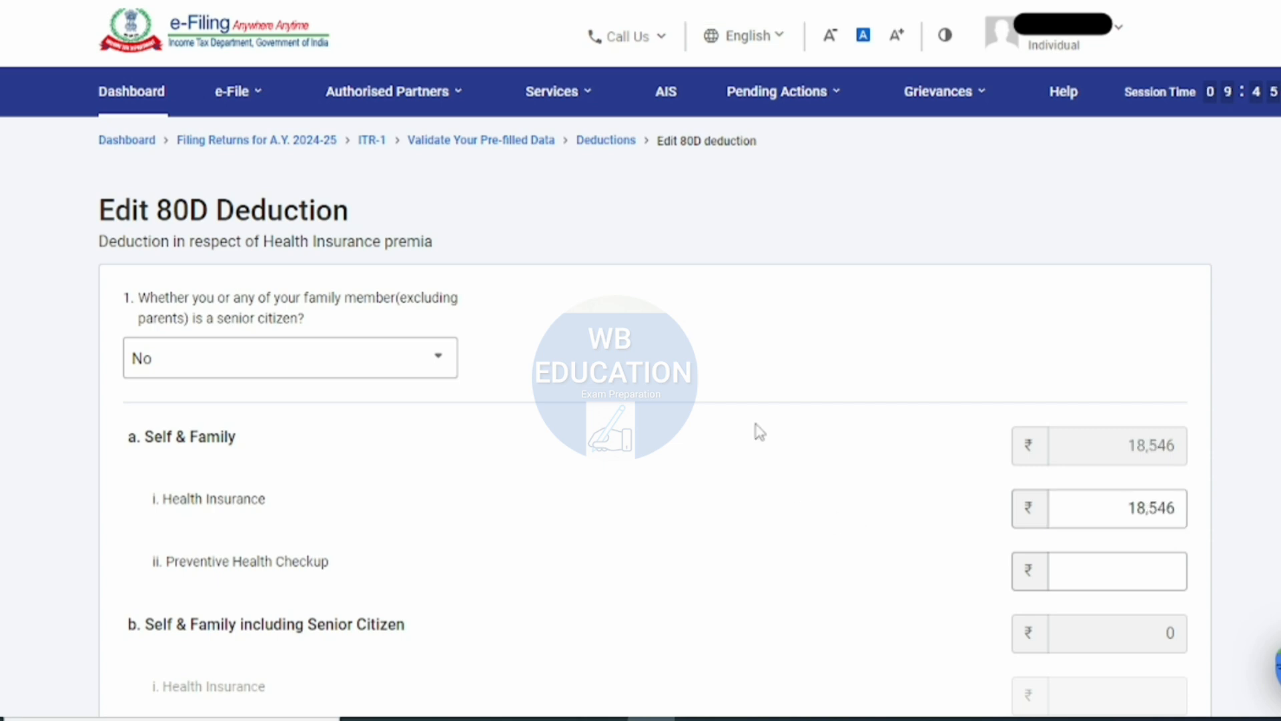
scroll(756, 423, "down", 1)
scroll(759, 433, "down", 5)
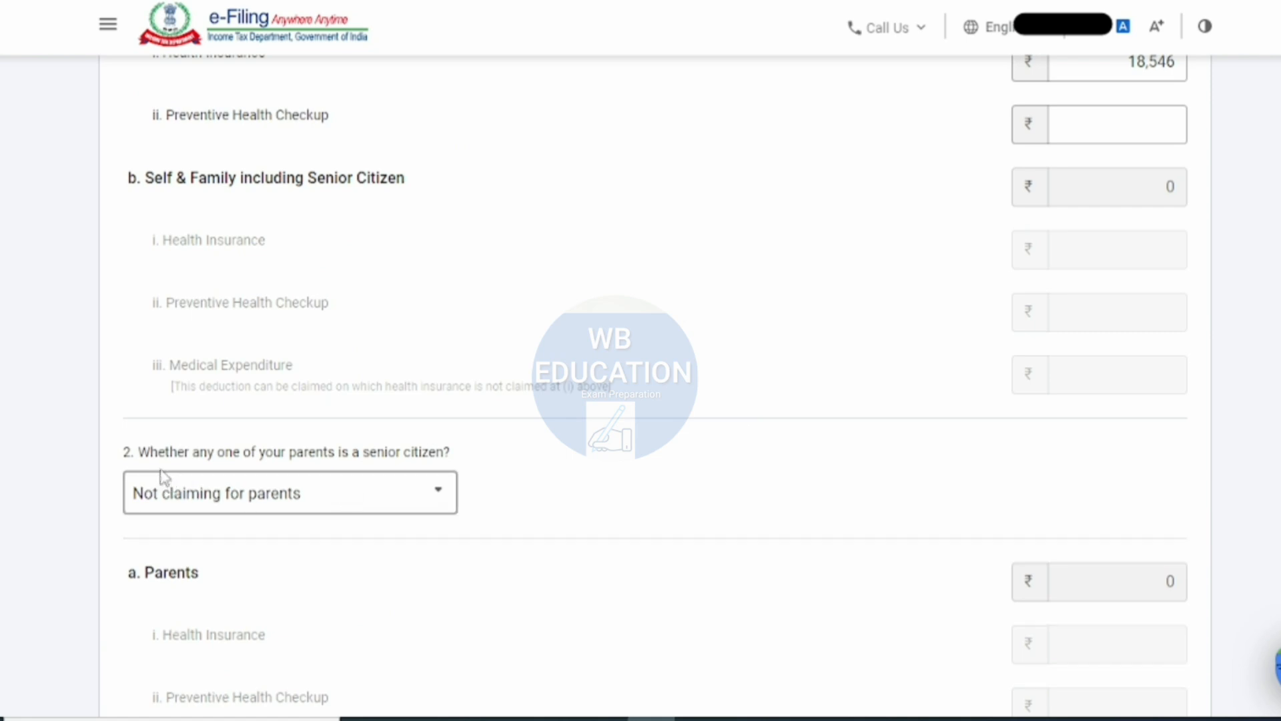
left_click(227, 500)
scroll(566, 376, "down", 7)
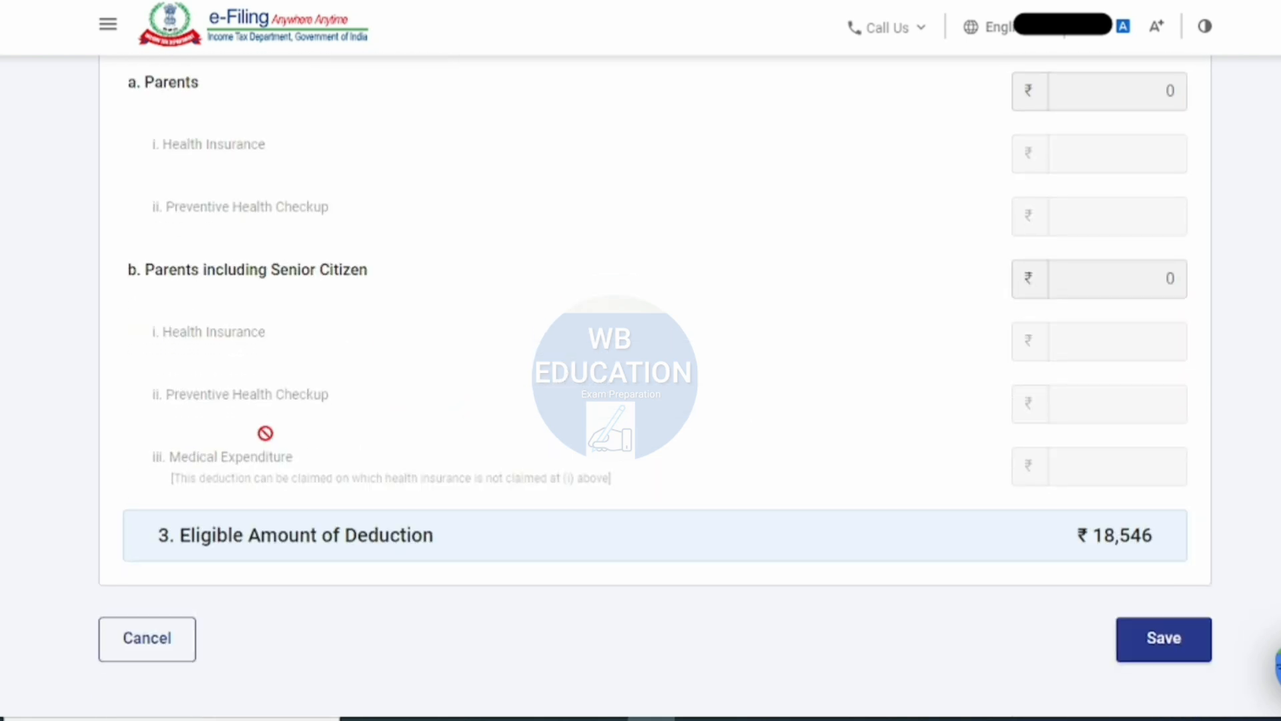
left_click(1183, 650)
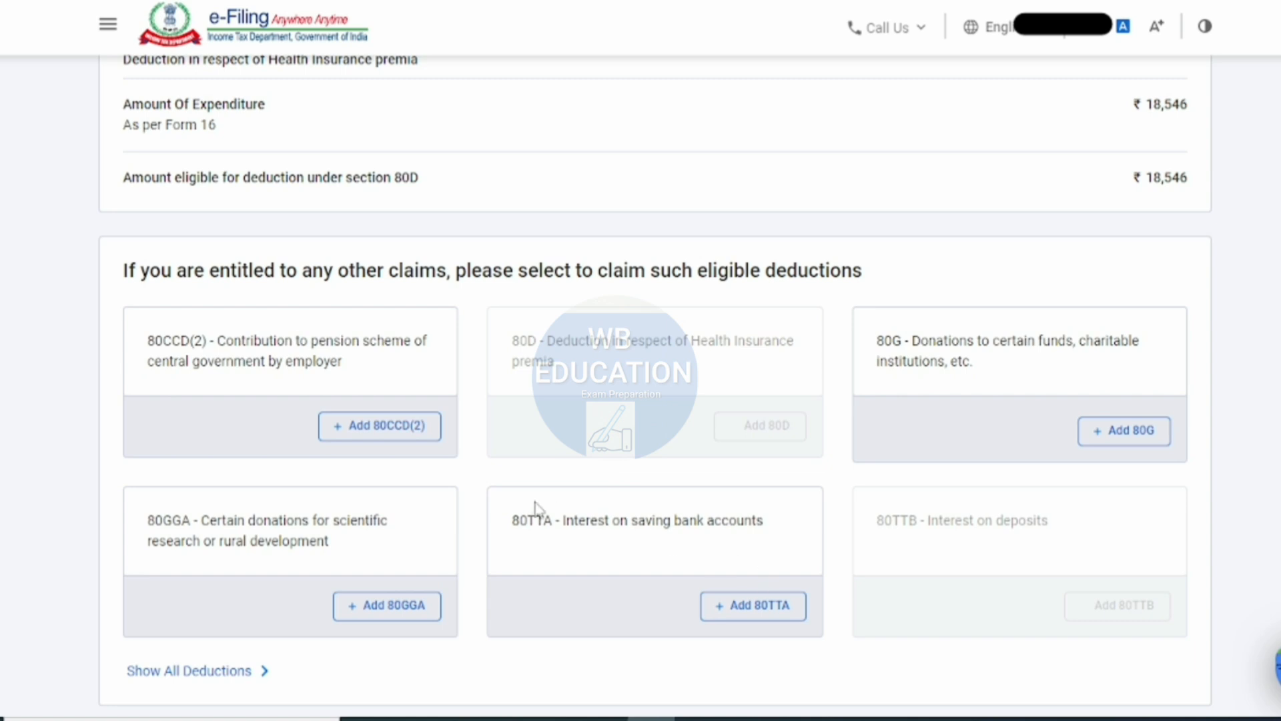
- Add an 80TTA deduction of ₹553 for interest on saving bank accounts
left_click(770, 608)
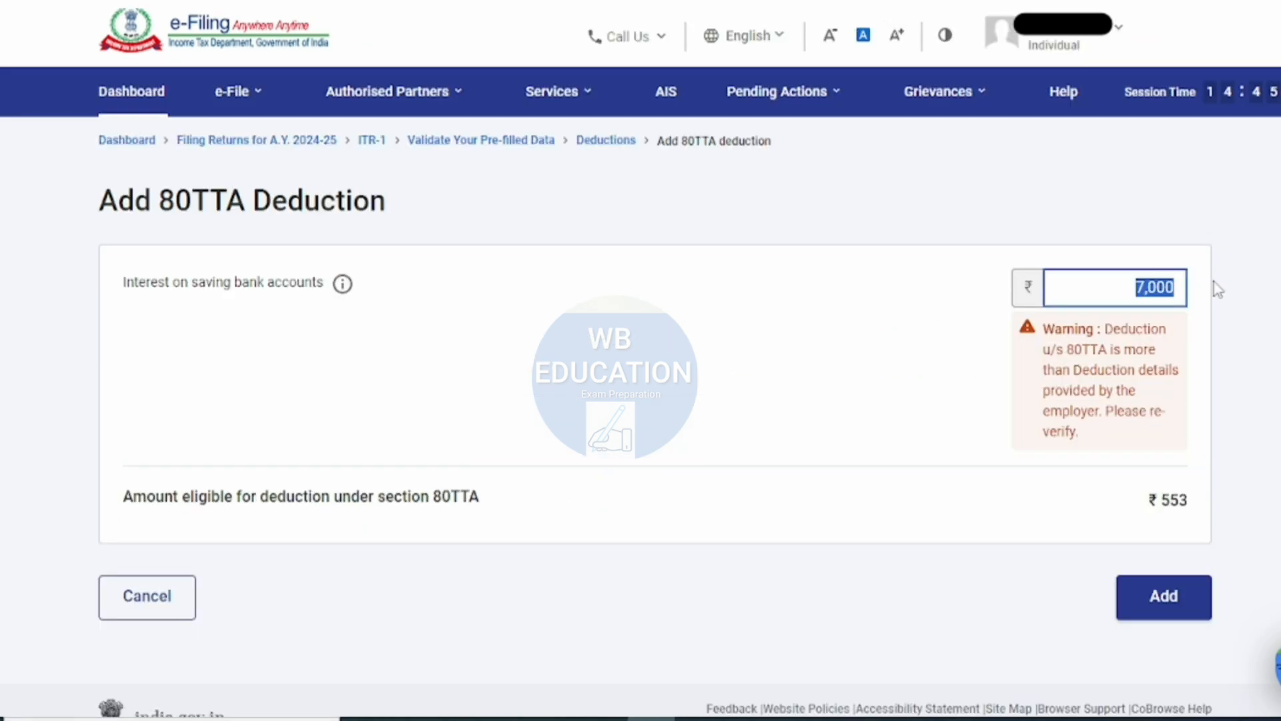
type("10000")
left_click(998, 288)
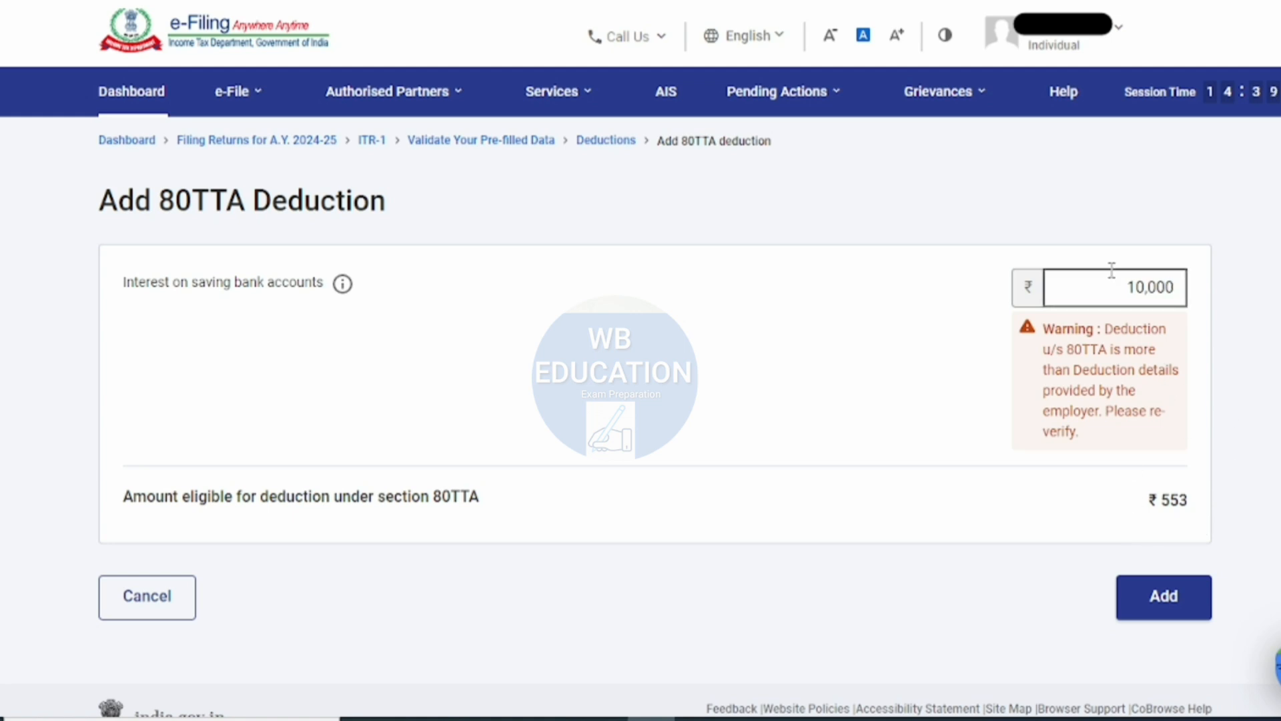
left_click_drag(1111, 287, 1205, 293)
type("553")
left_click(868, 432)
left_click(1180, 612)
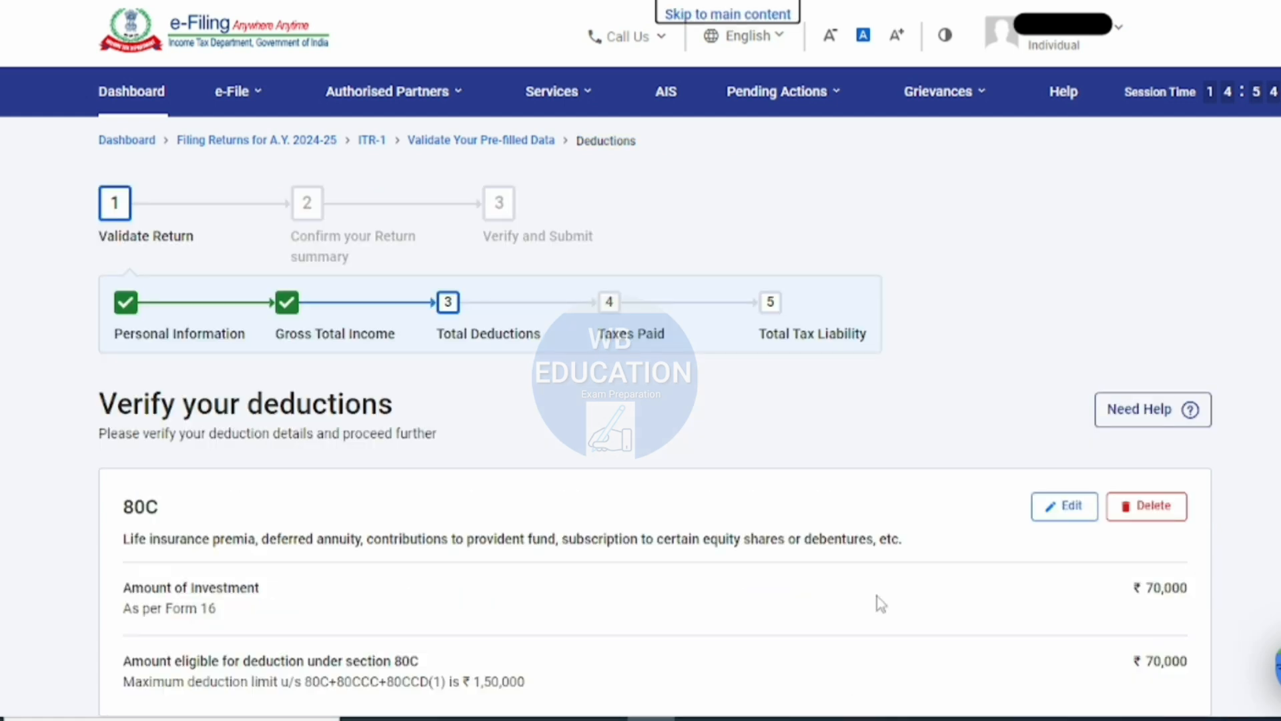
- Review the 80C, 80D and 80TTA entries and confirm the Total Deductions section
scroll(877, 595, "down", 4)
scroll(274, 482, "down", 2)
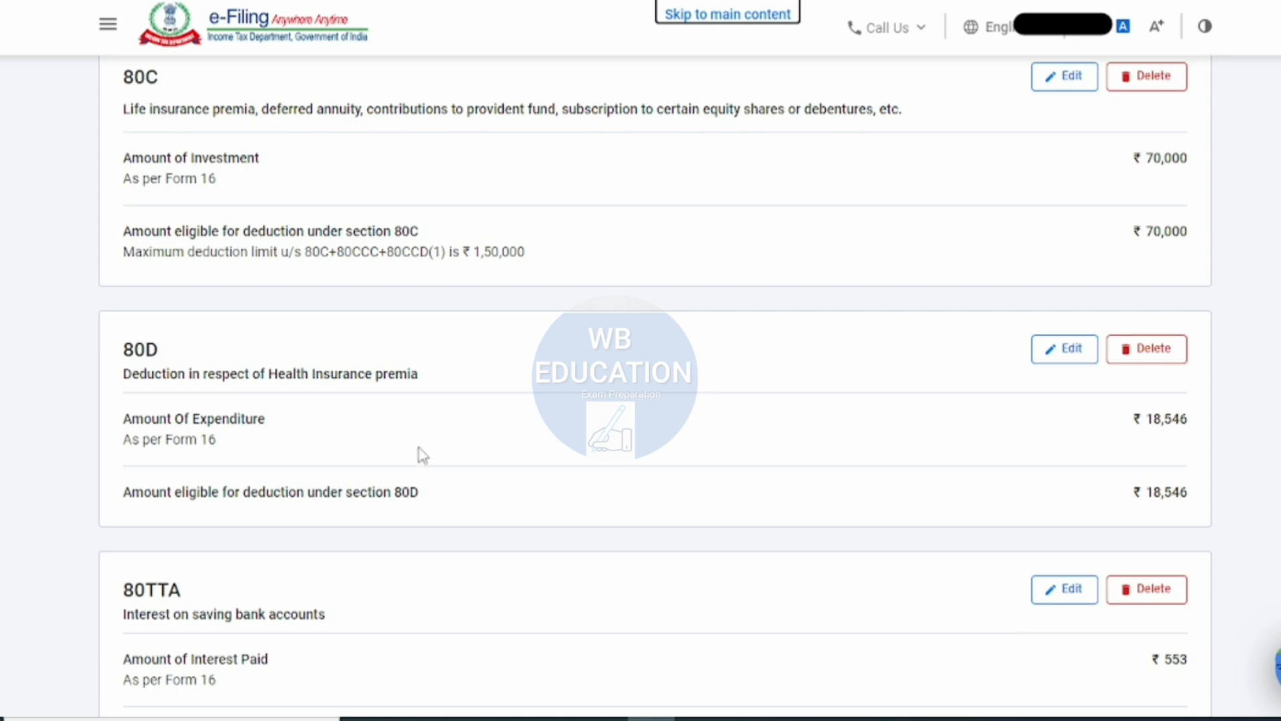
scroll(420, 452, "down", 5)
scroll(676, 429, "down", 5)
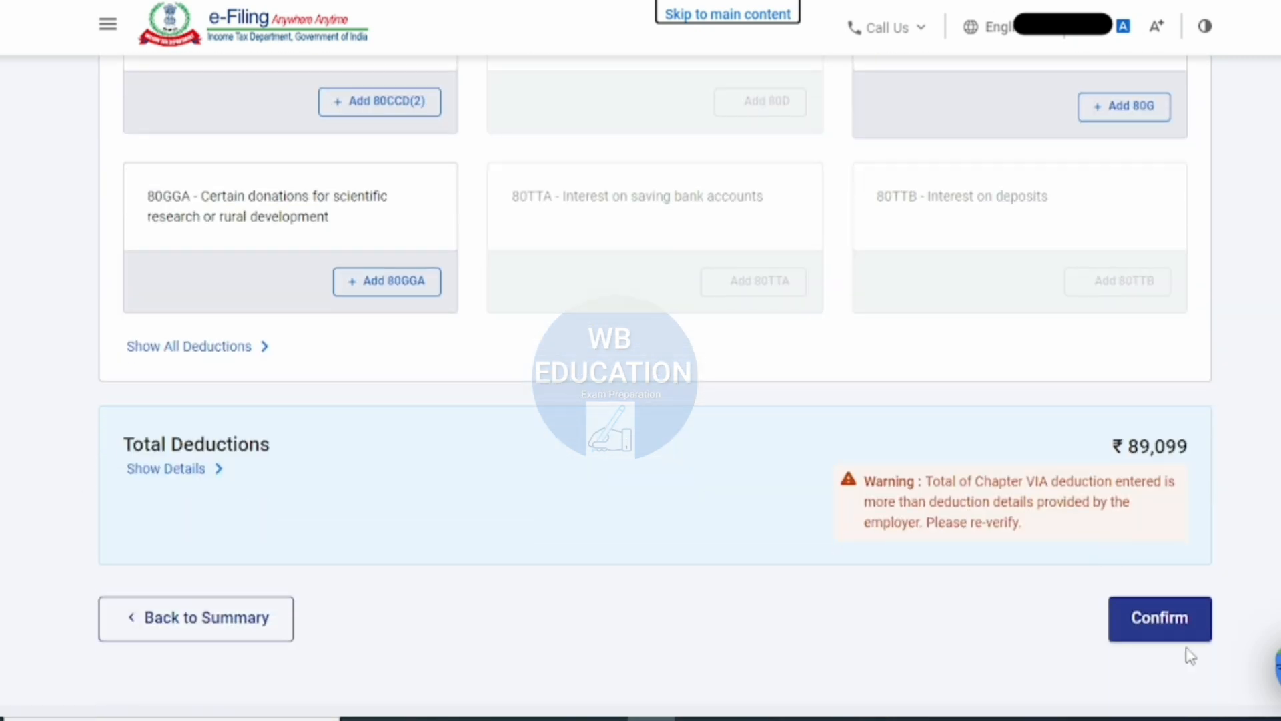
left_click(1183, 631)
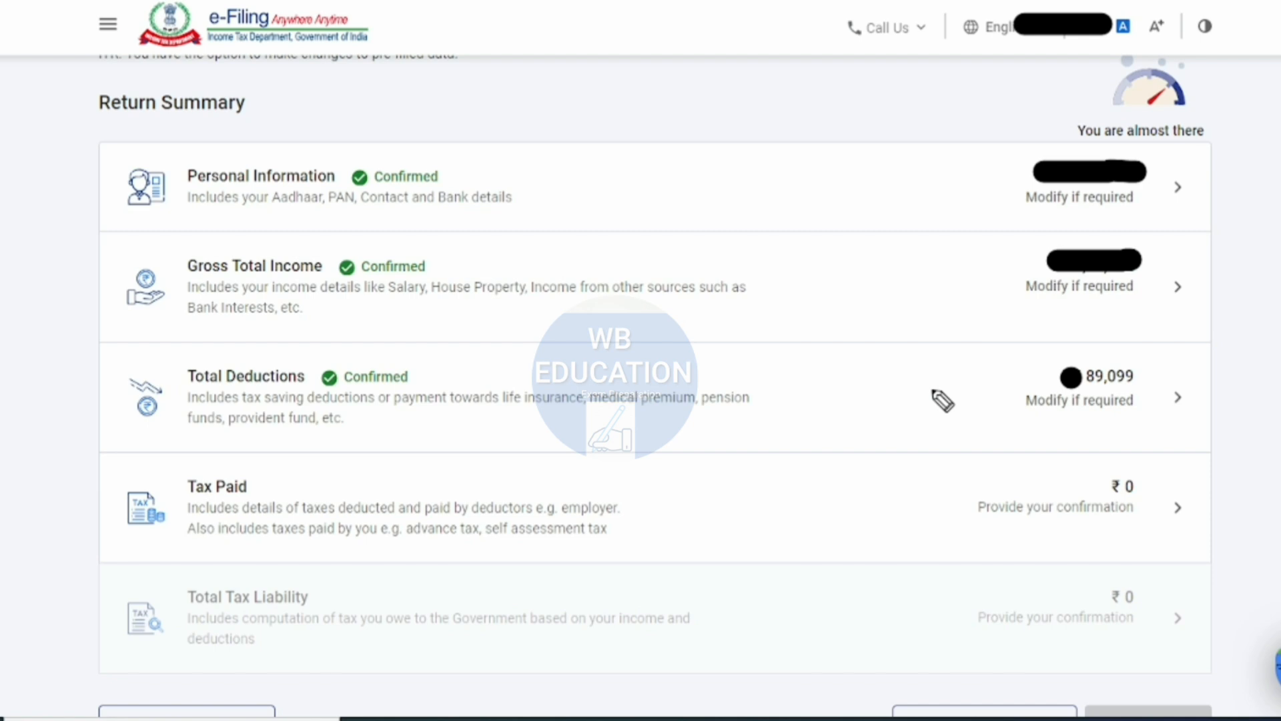
- Open the Tax Paid section of the return summary, check the TDS, TCS and advance tax totals, and confirm it
left_click(1264, 107)
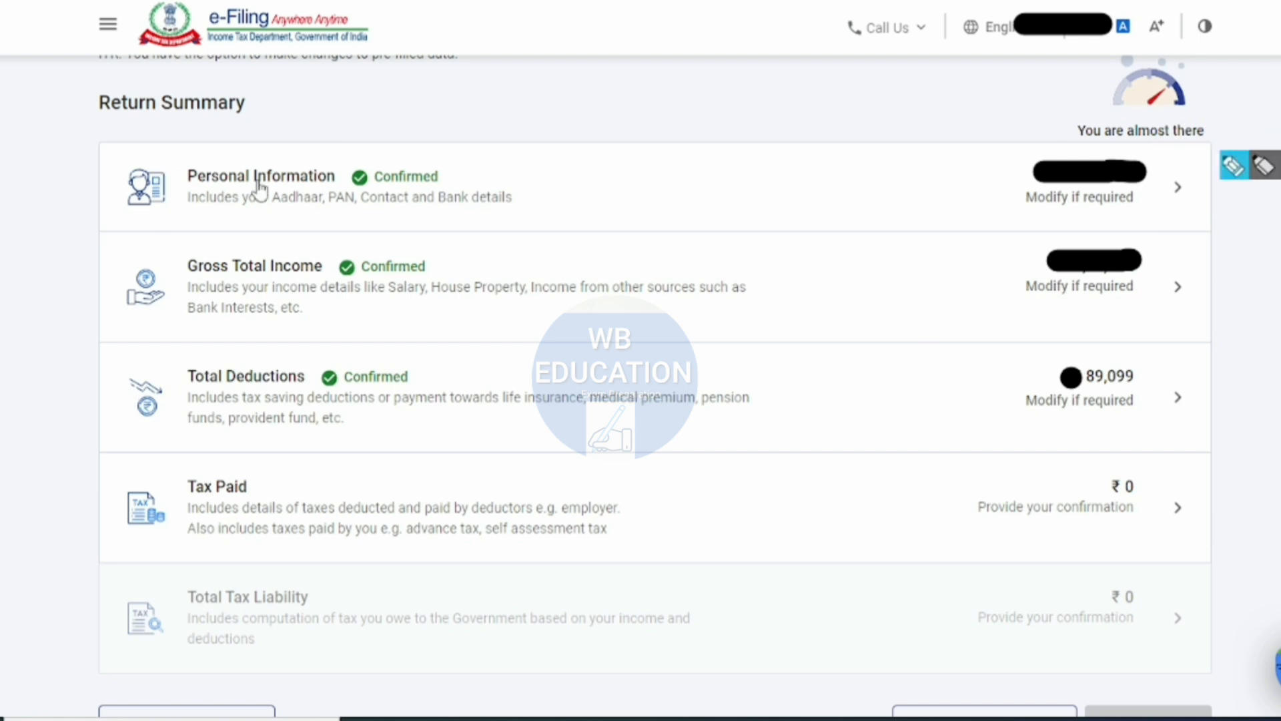
left_click(383, 515)
scroll(635, 314, "down", 2)
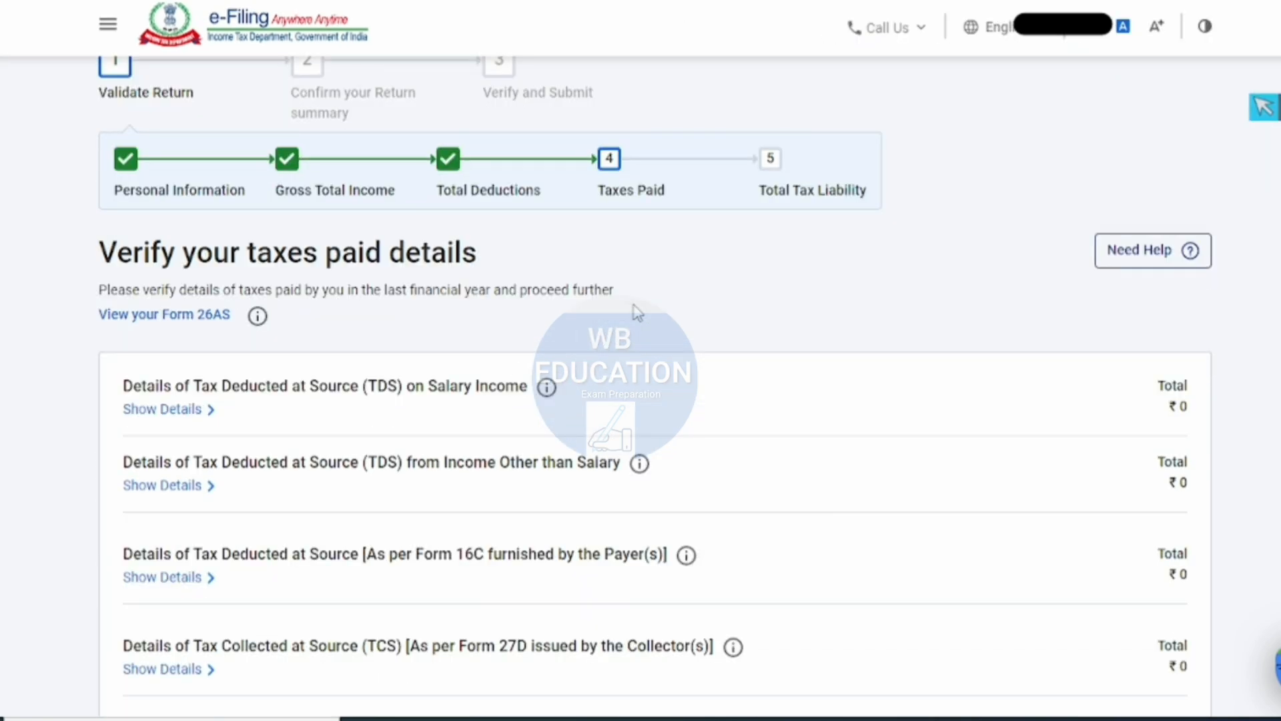
scroll(1161, 414, "down", 1)
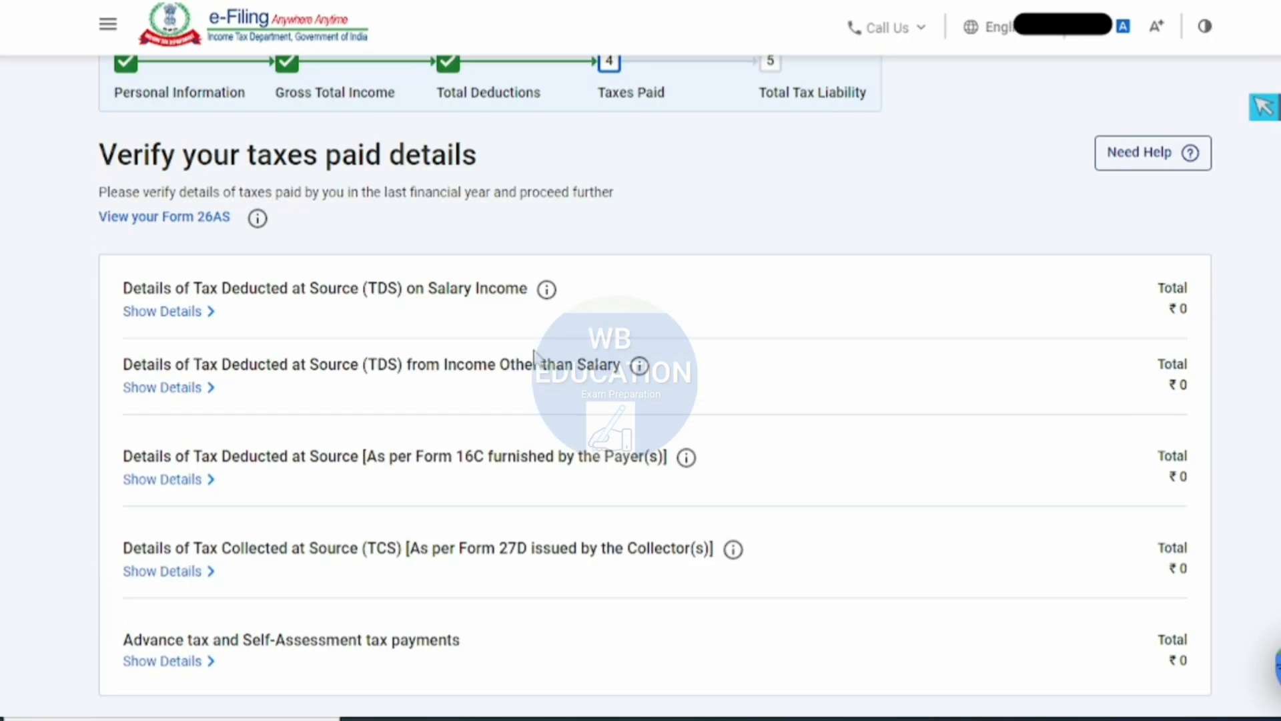
scroll(343, 273, "down", 1)
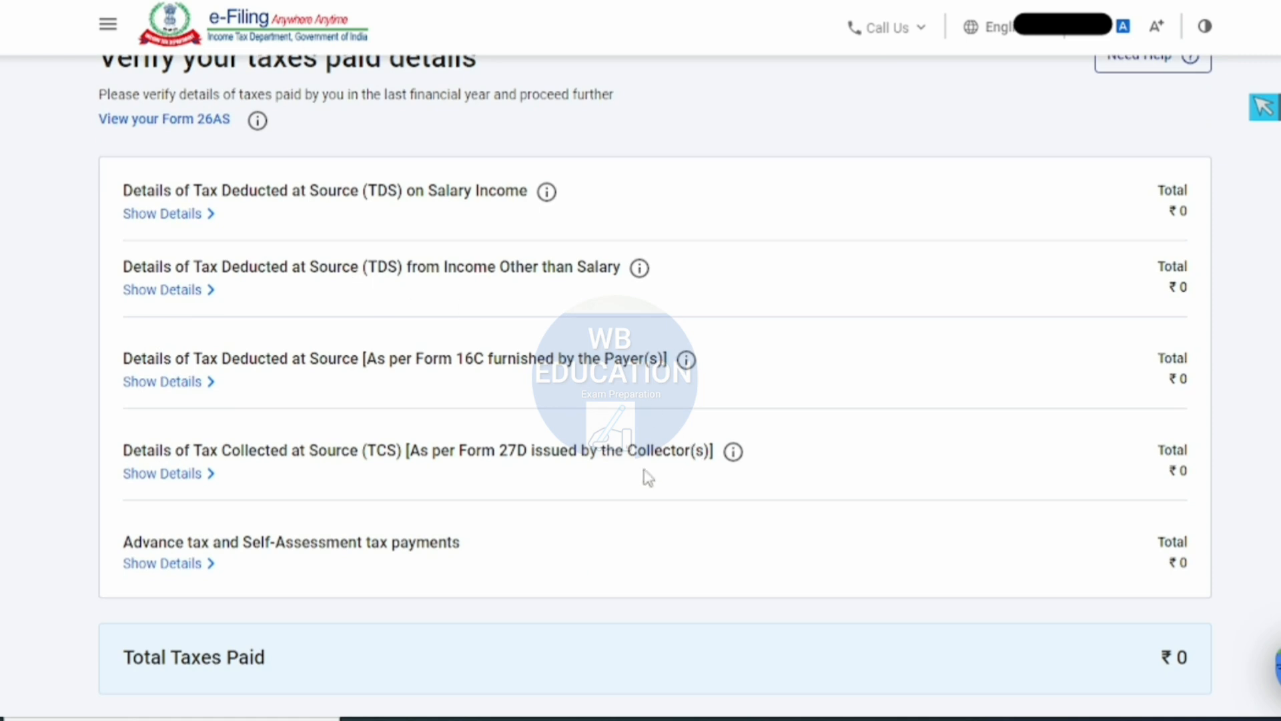
scroll(434, 459, "down", 2)
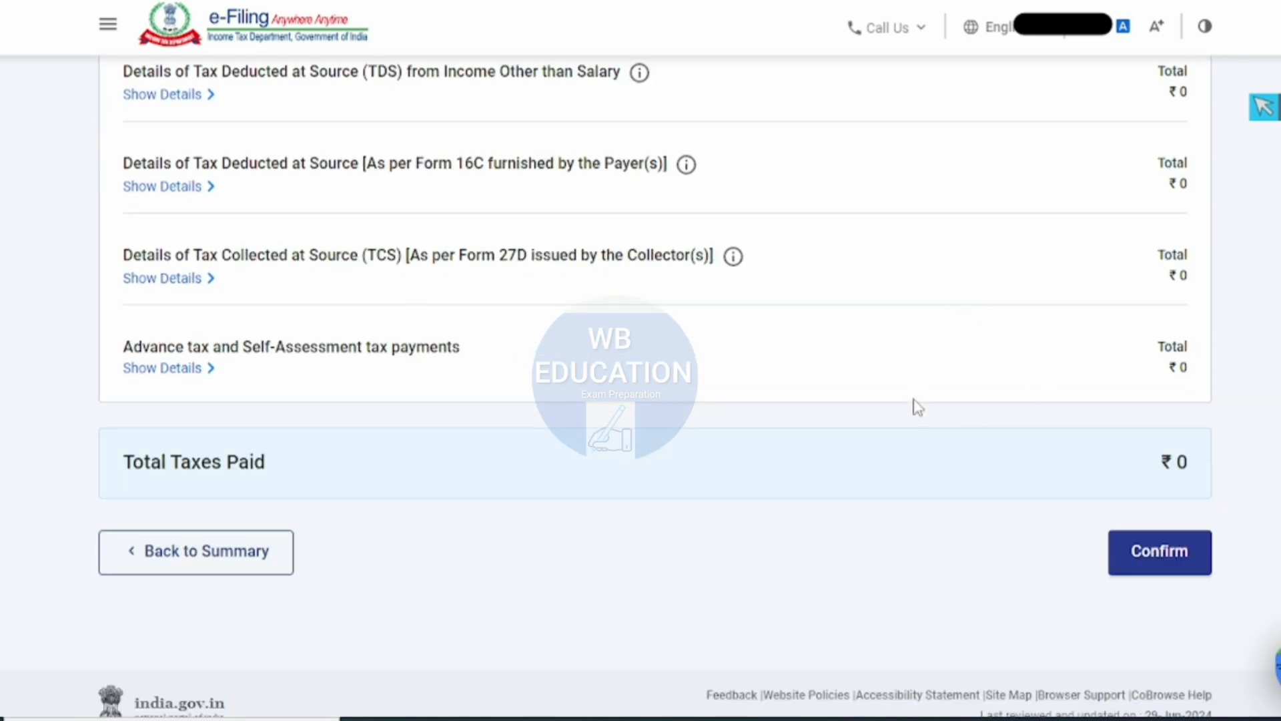
scroll(913, 406, "up", 2)
scroll(1146, 427, "down", 1)
scroll(1145, 428, "down", 2)
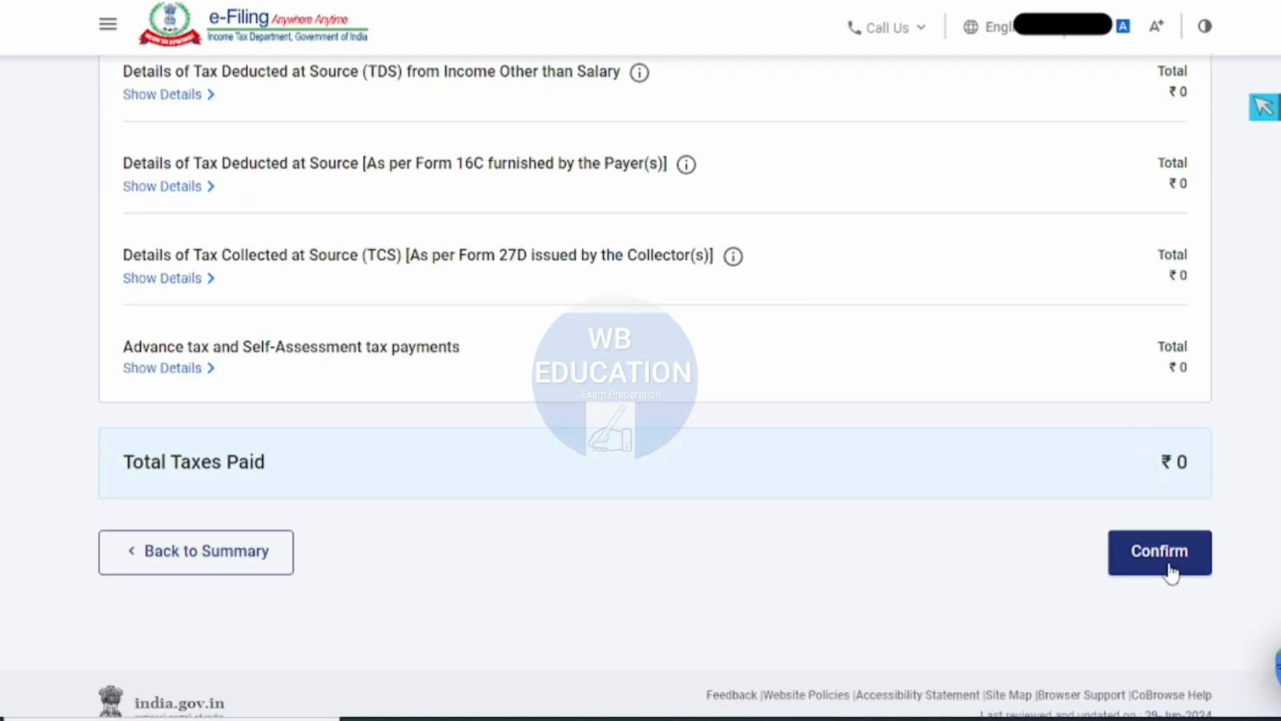
left_click(1167, 567)
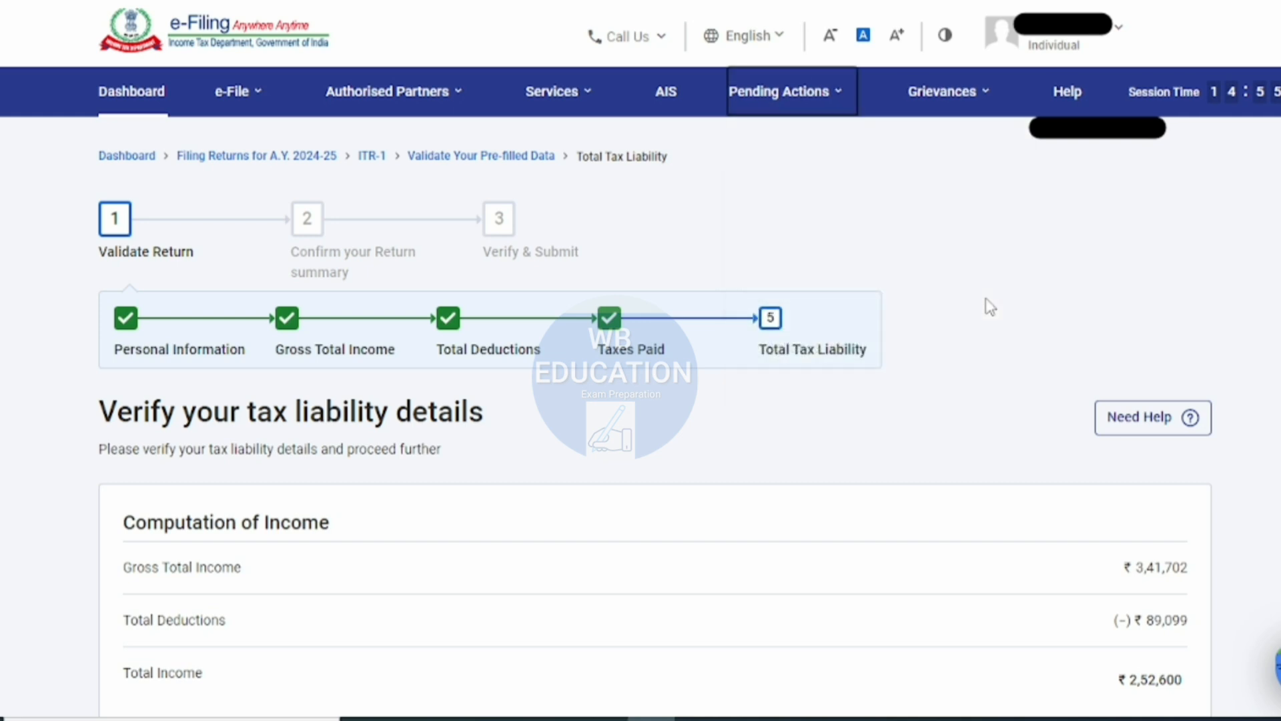
- Expand the calculation of tax payable on total income, review the tax, rebate, interest and fee computation, and confirm the tax liability
scroll(714, 418, "down", 4)
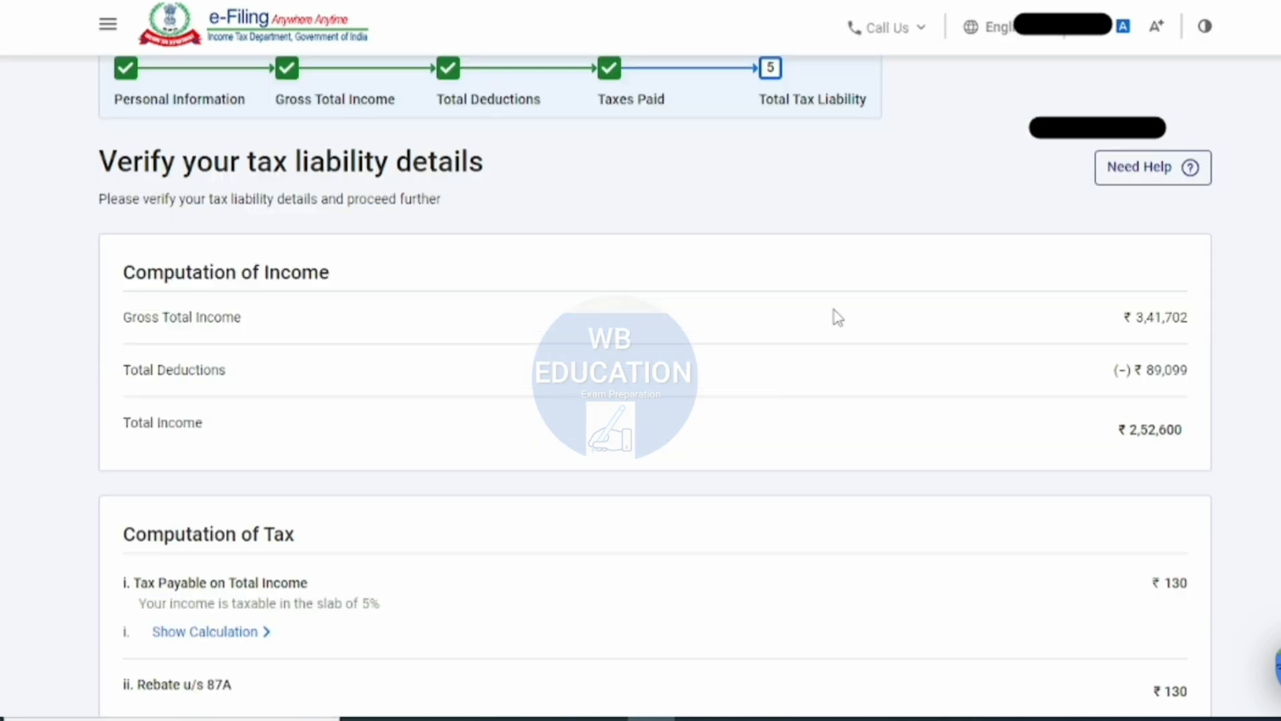
left_click(245, 632)
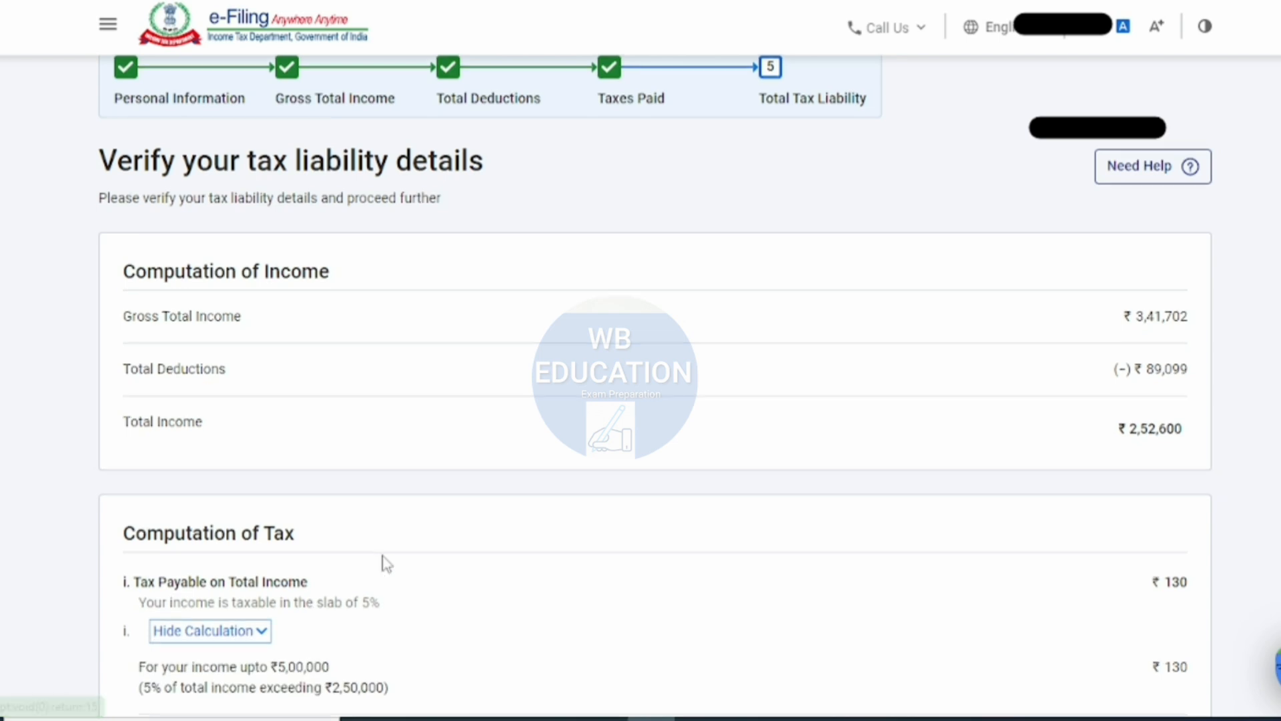
scroll(383, 561, "down", 4)
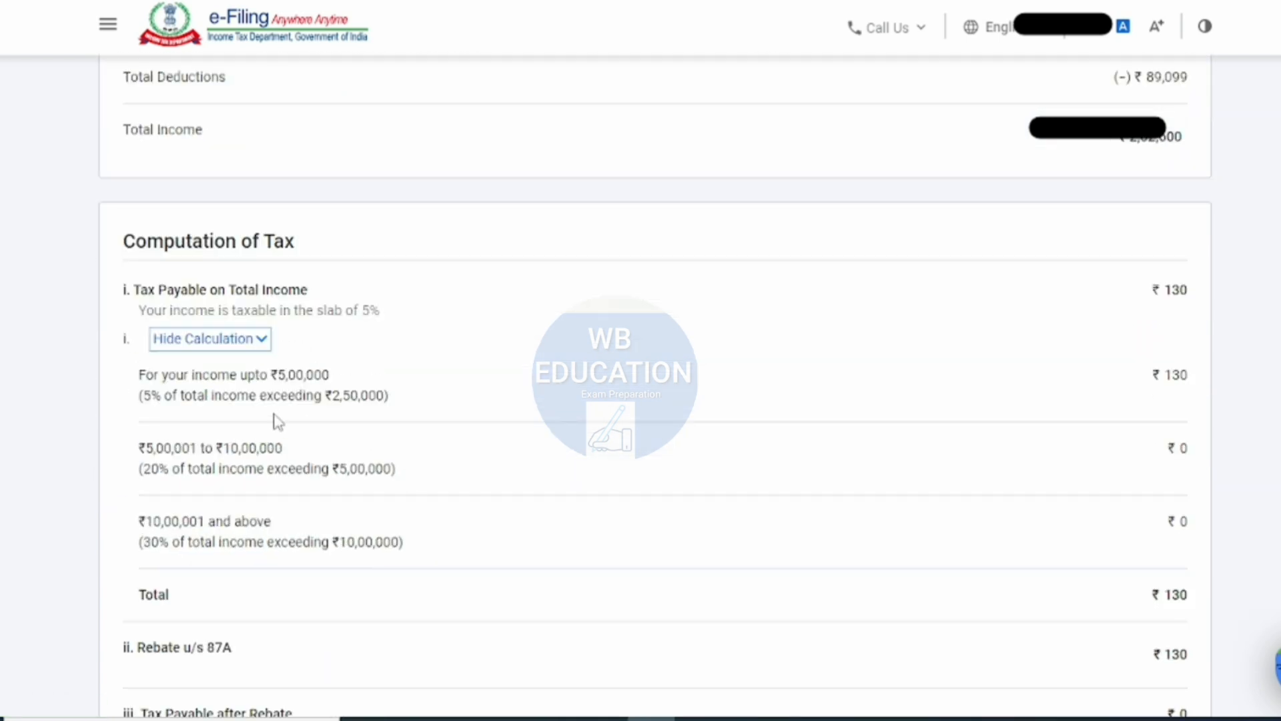
scroll(258, 520, "down", 3)
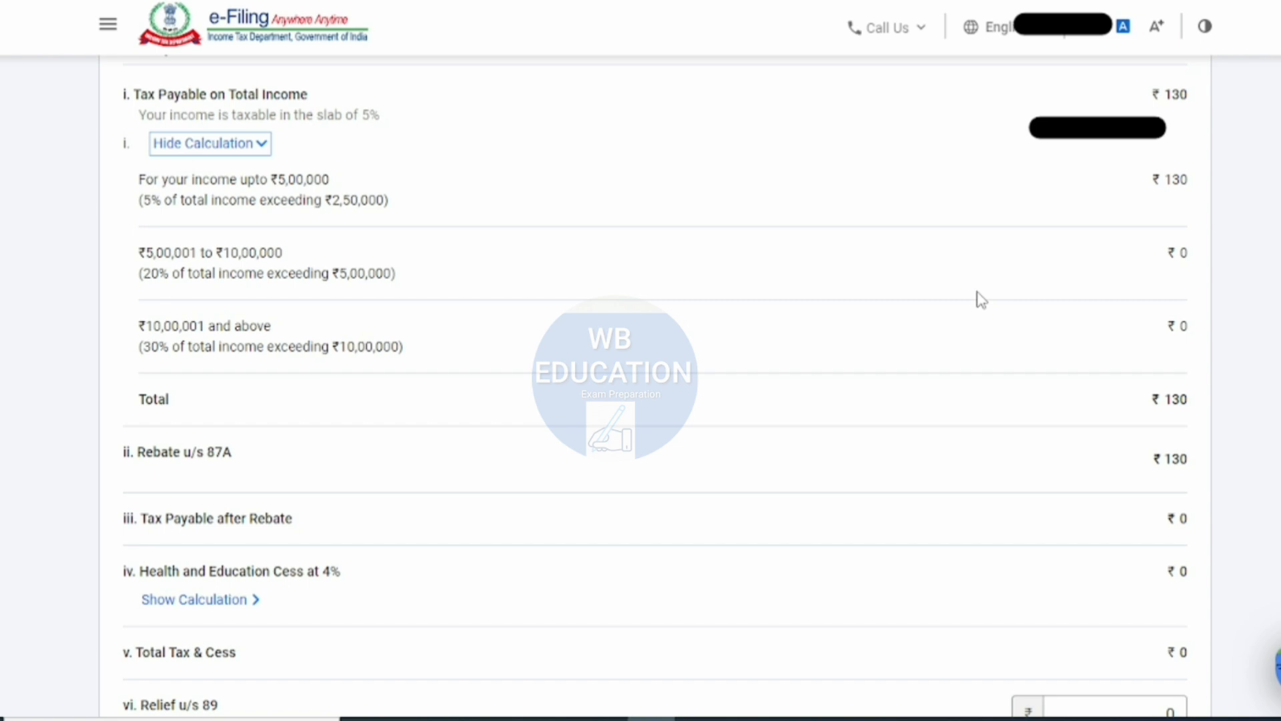
scroll(1129, 458, "down", 3)
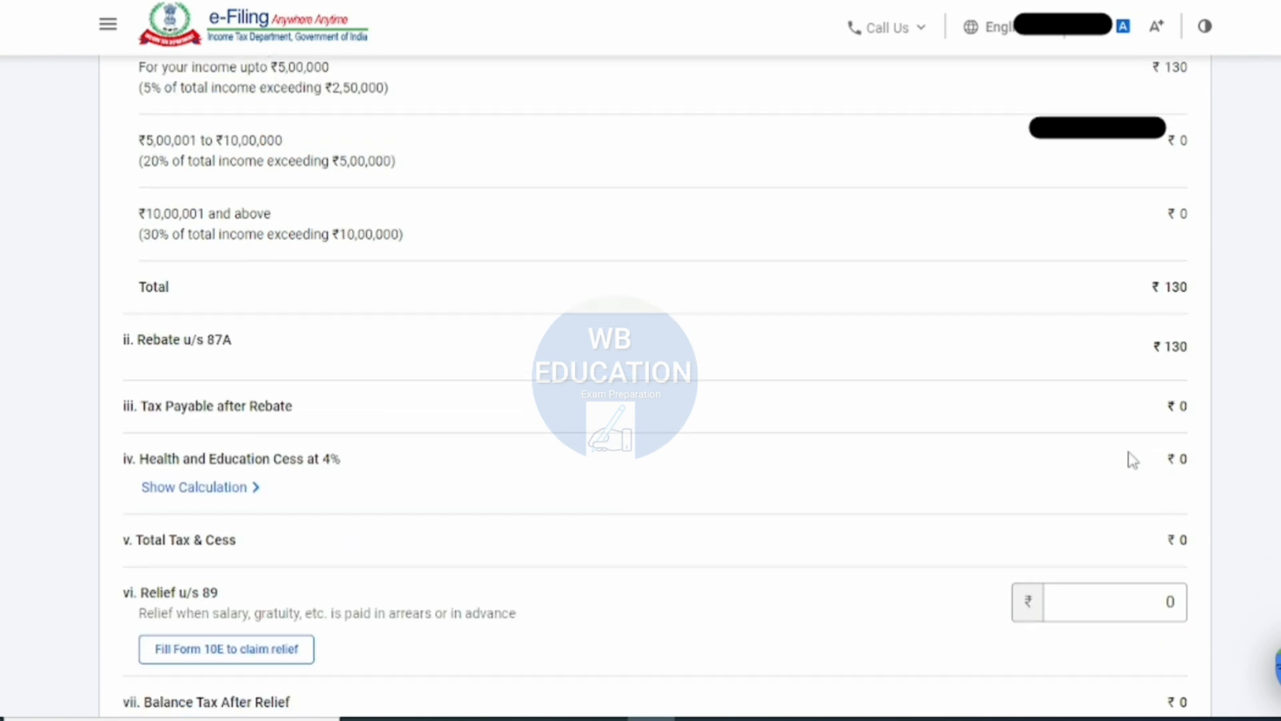
scroll(266, 435, "down", 6)
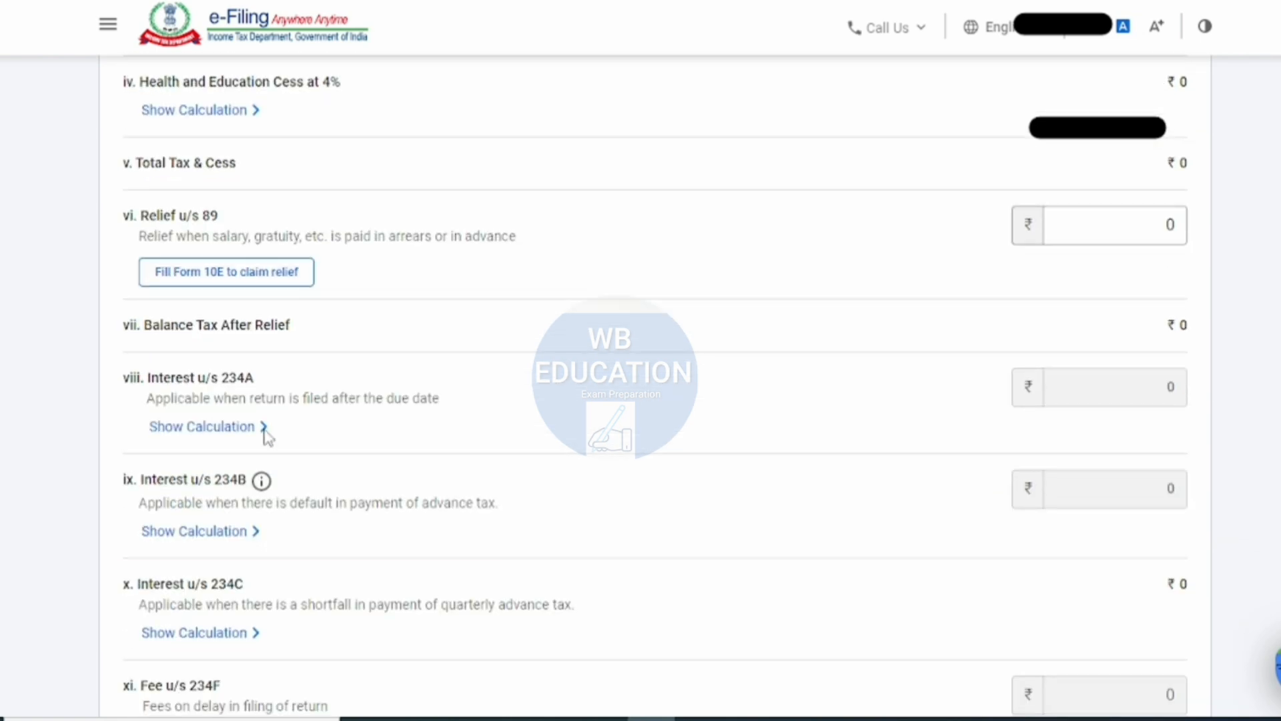
scroll(414, 427, "down", 5)
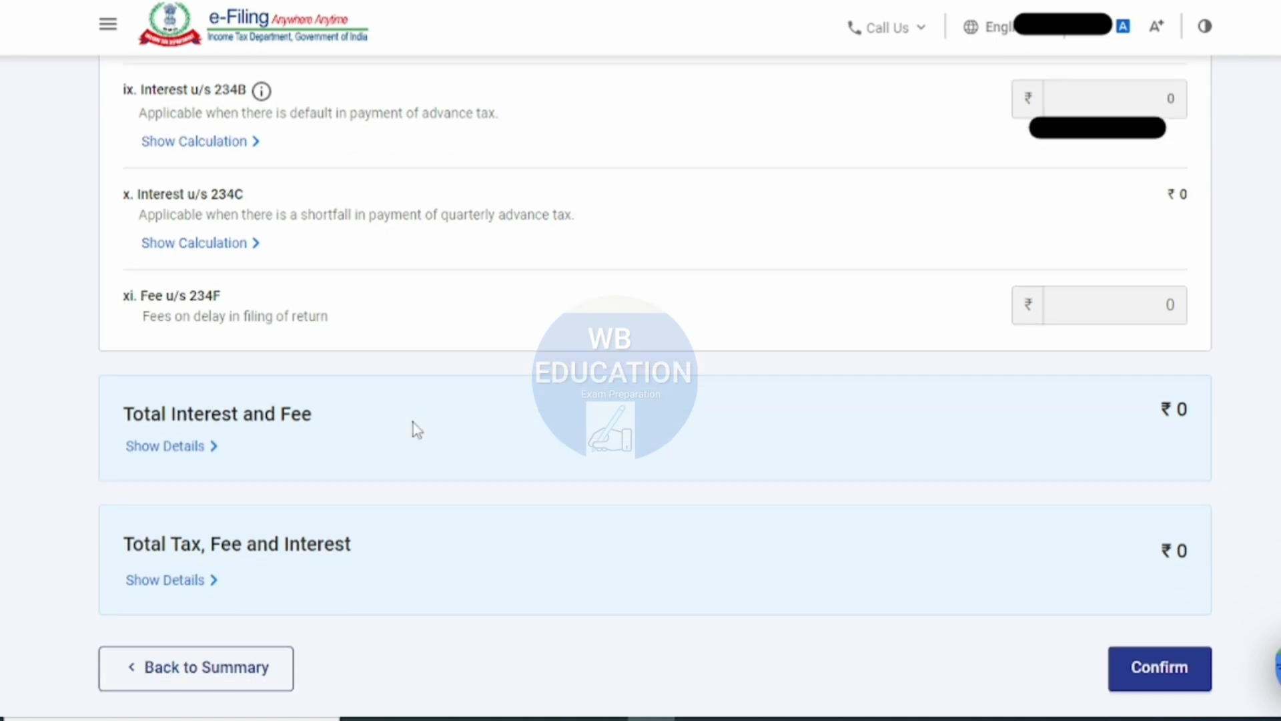
scroll(413, 423, "down", 3)
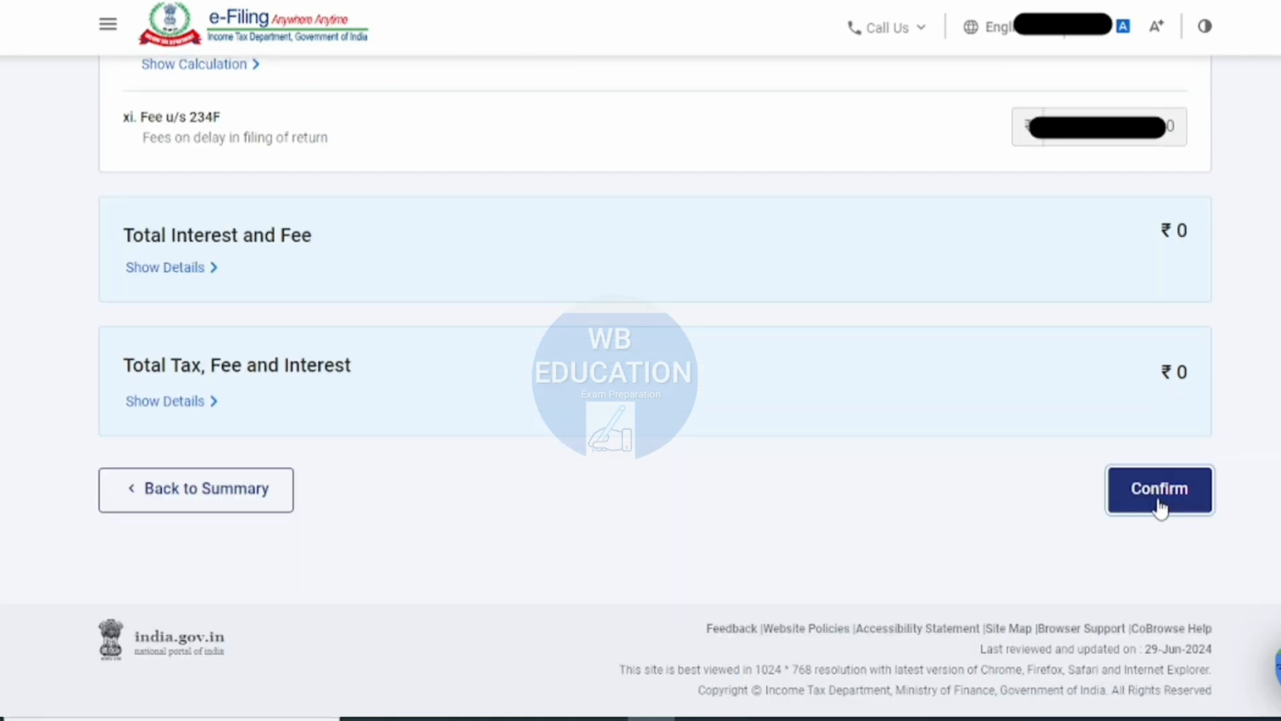
left_click(1159, 505)
- Proceed from the validated return to the tax summary, check the amount payable, and continue to the return preview stage
left_click(1187, 535)
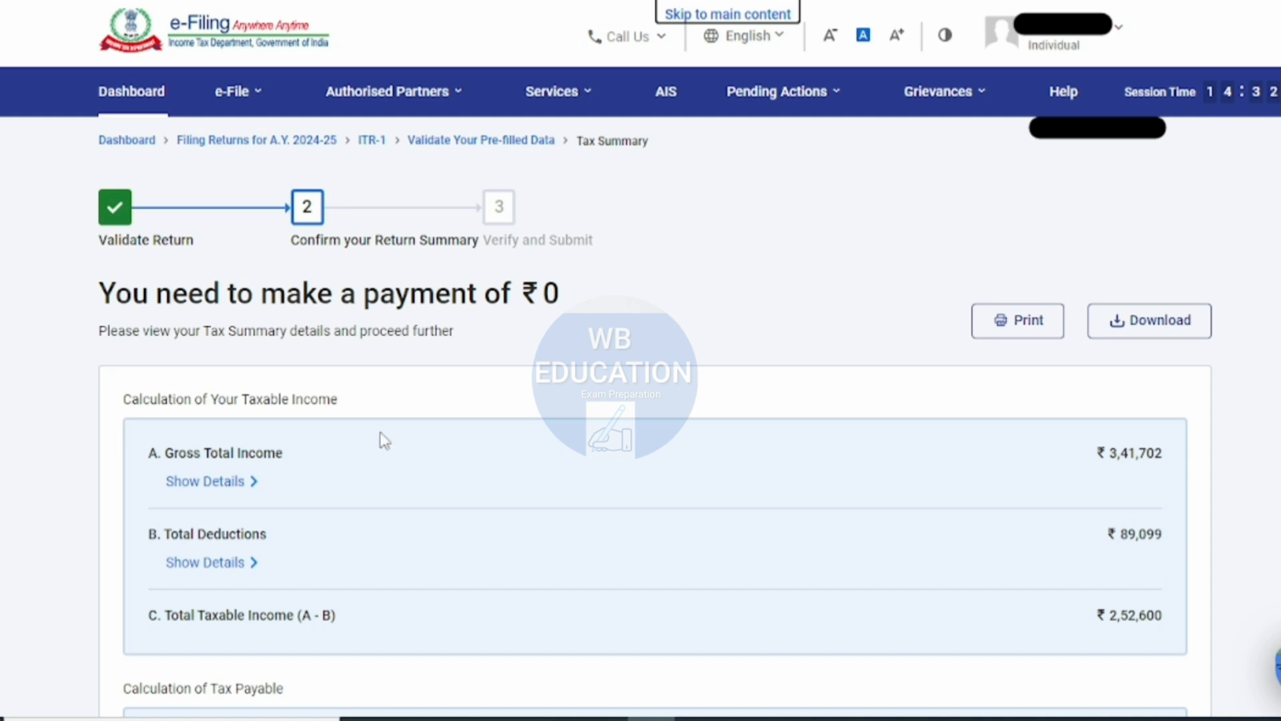
scroll(1001, 366, "down", 8)
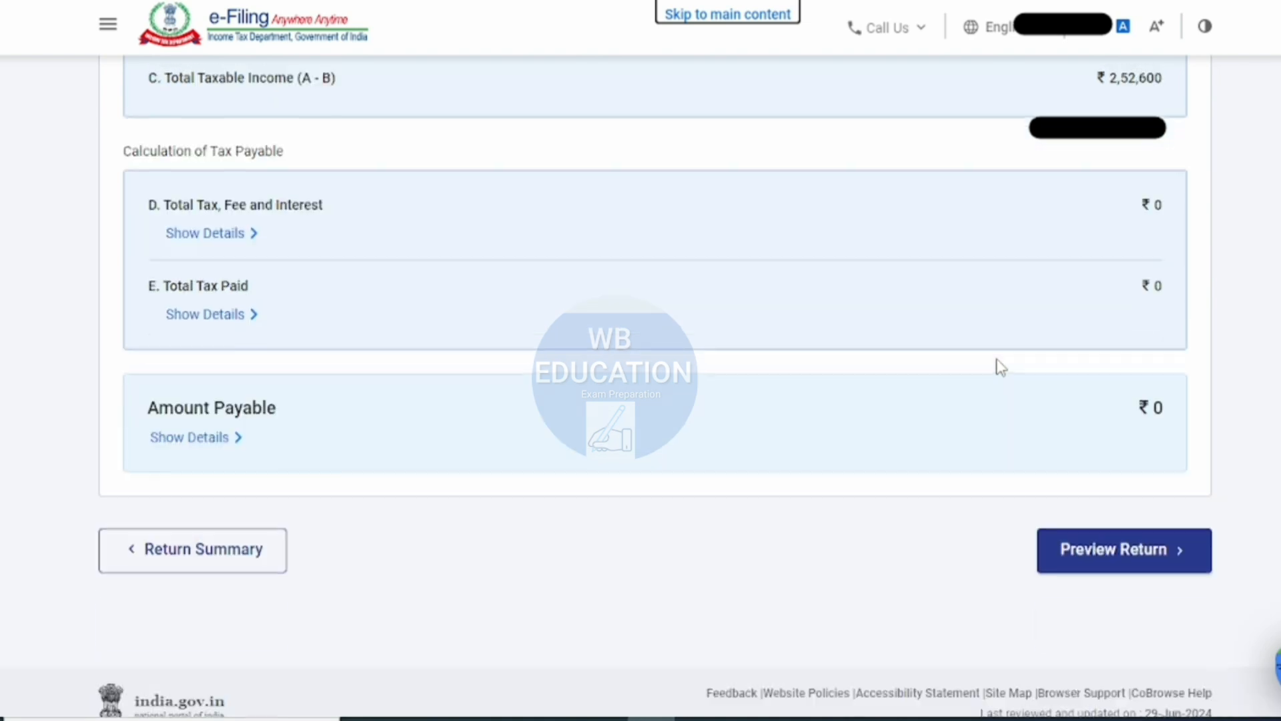
left_click(1140, 553)
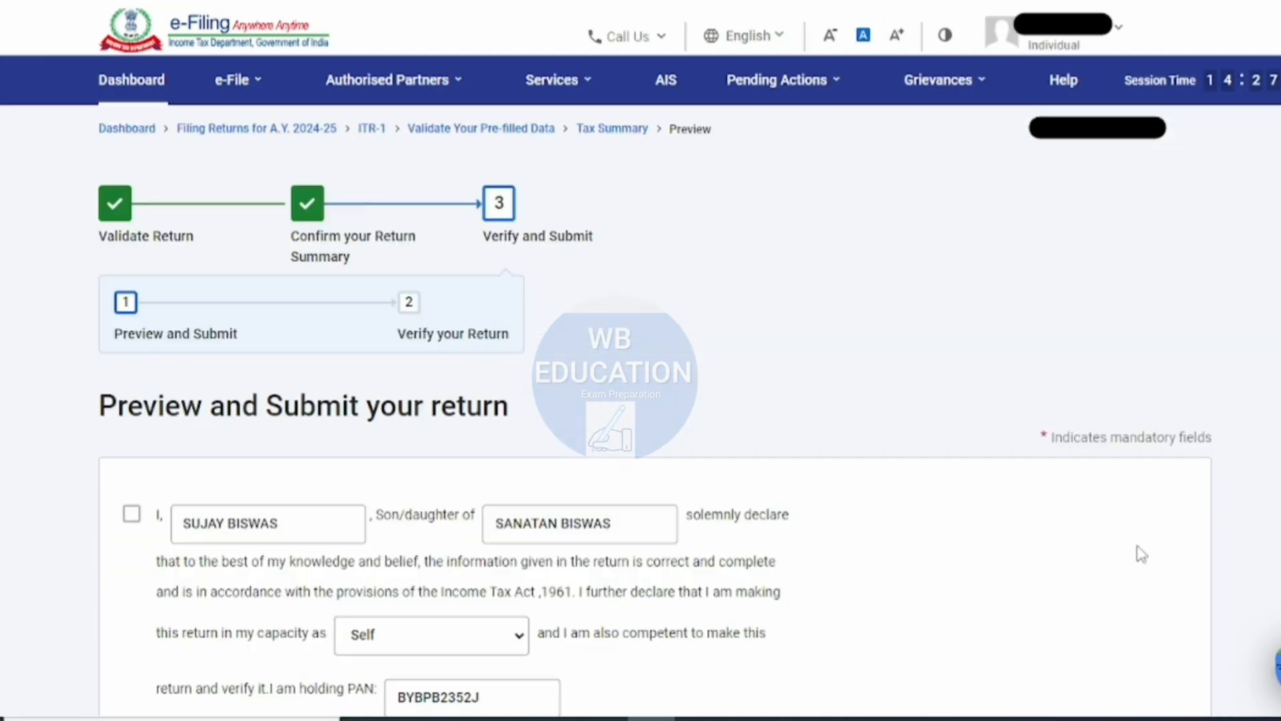
- Accept the taxpayer's declaration in the capacity of Self, leave the Tax Return Preparer details blank, and open the return preview
scroll(1138, 552, "down", 5)
left_click(131, 196)
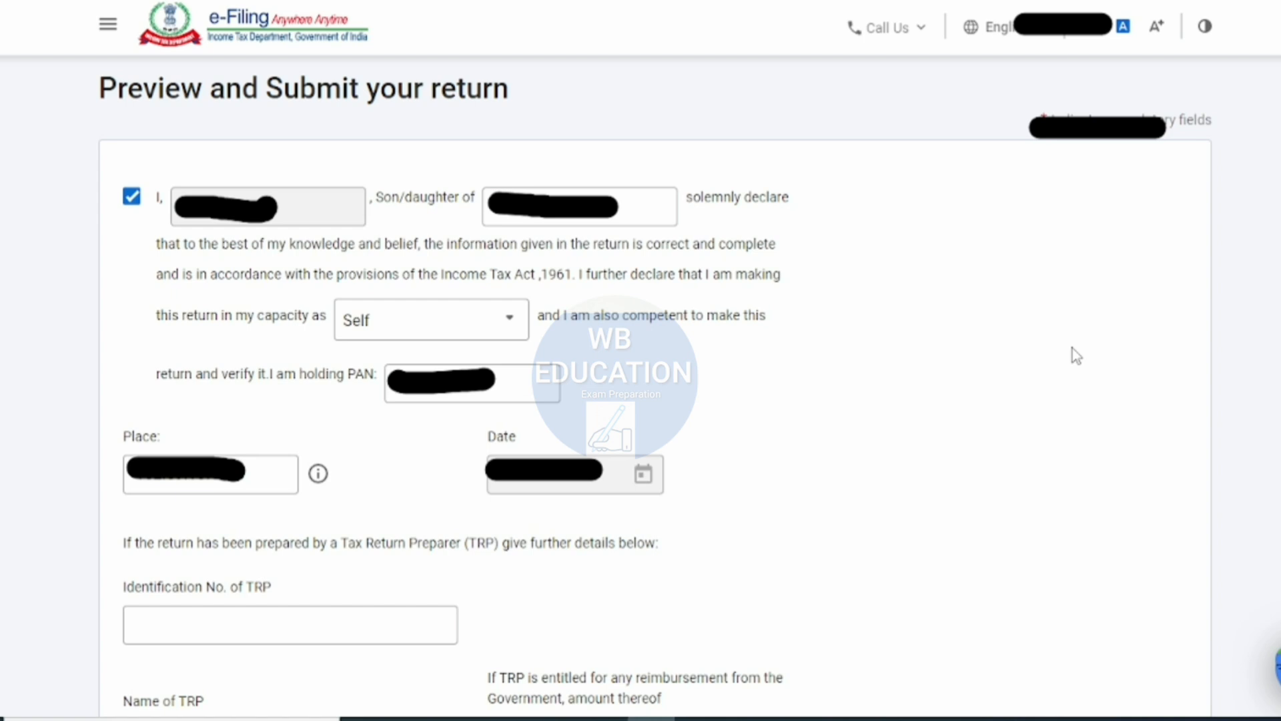
scroll(1072, 348, "down", 5)
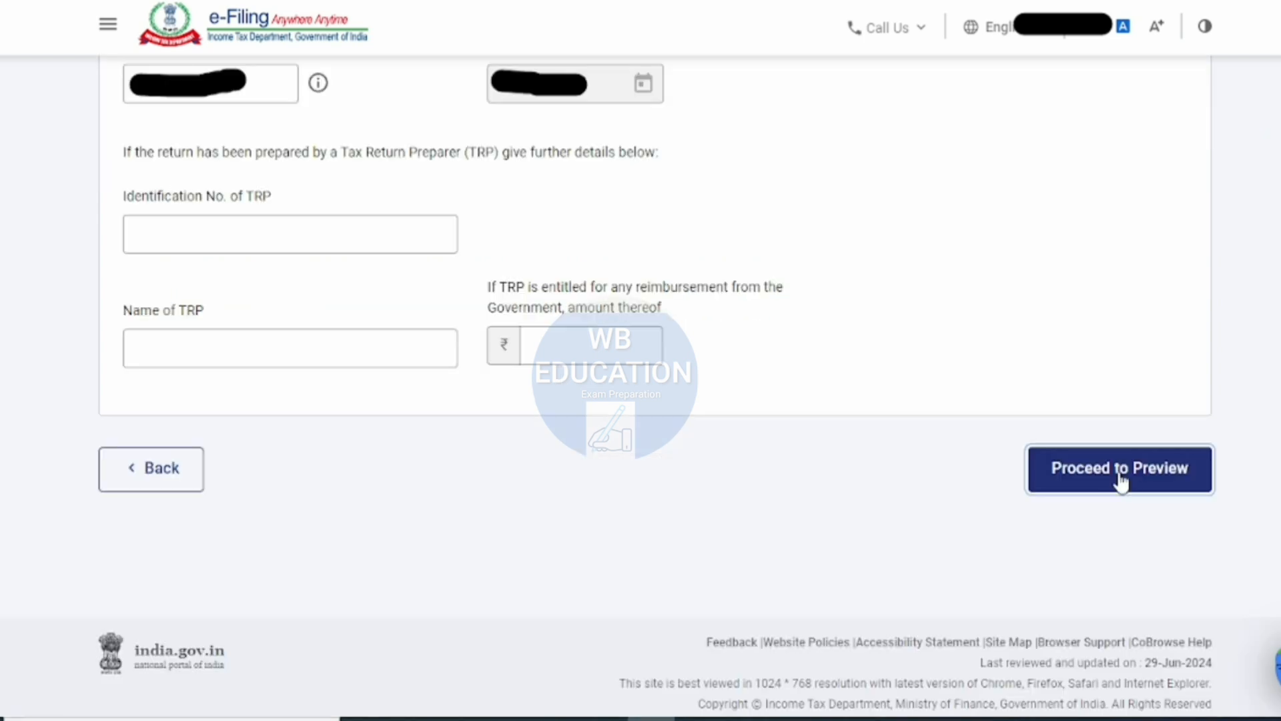
left_click(1119, 469)
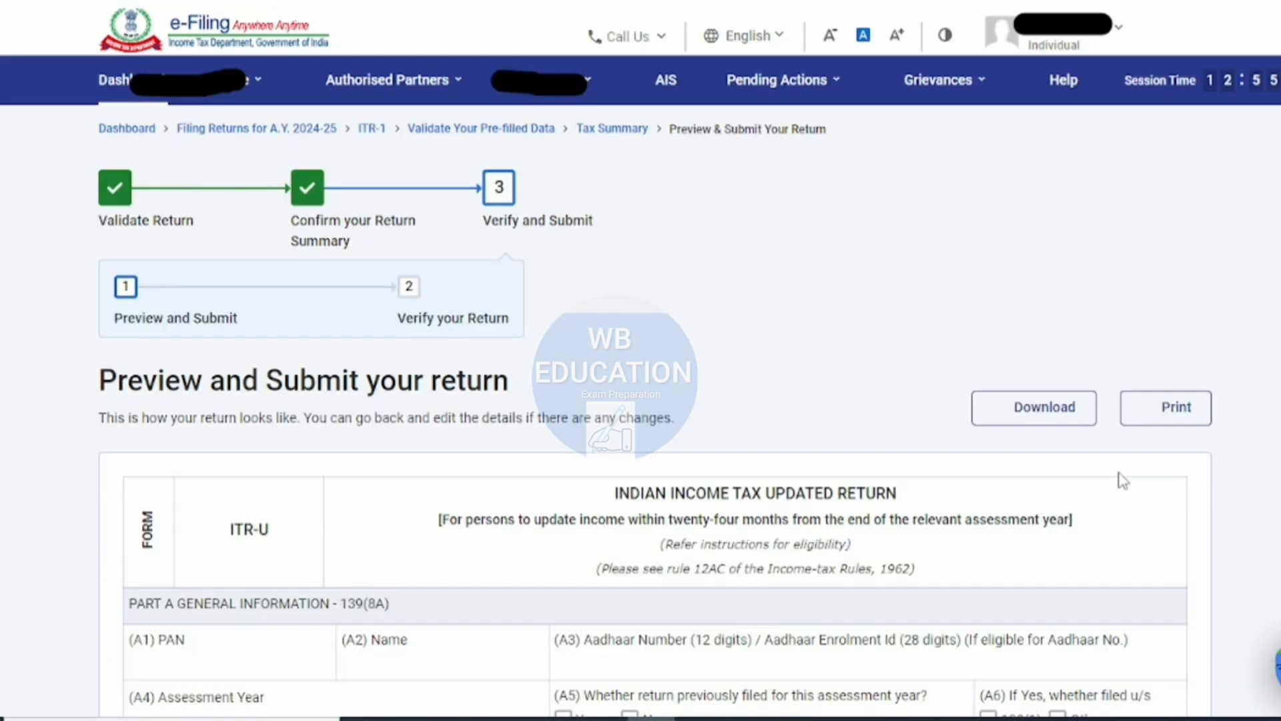
- Review the return preview, covering general information, income, house property, chapter VI-A deductions, the health insurance schedule and donations
scroll(1121, 479, "down", 8)
scroll(654, 387, "down", 10)
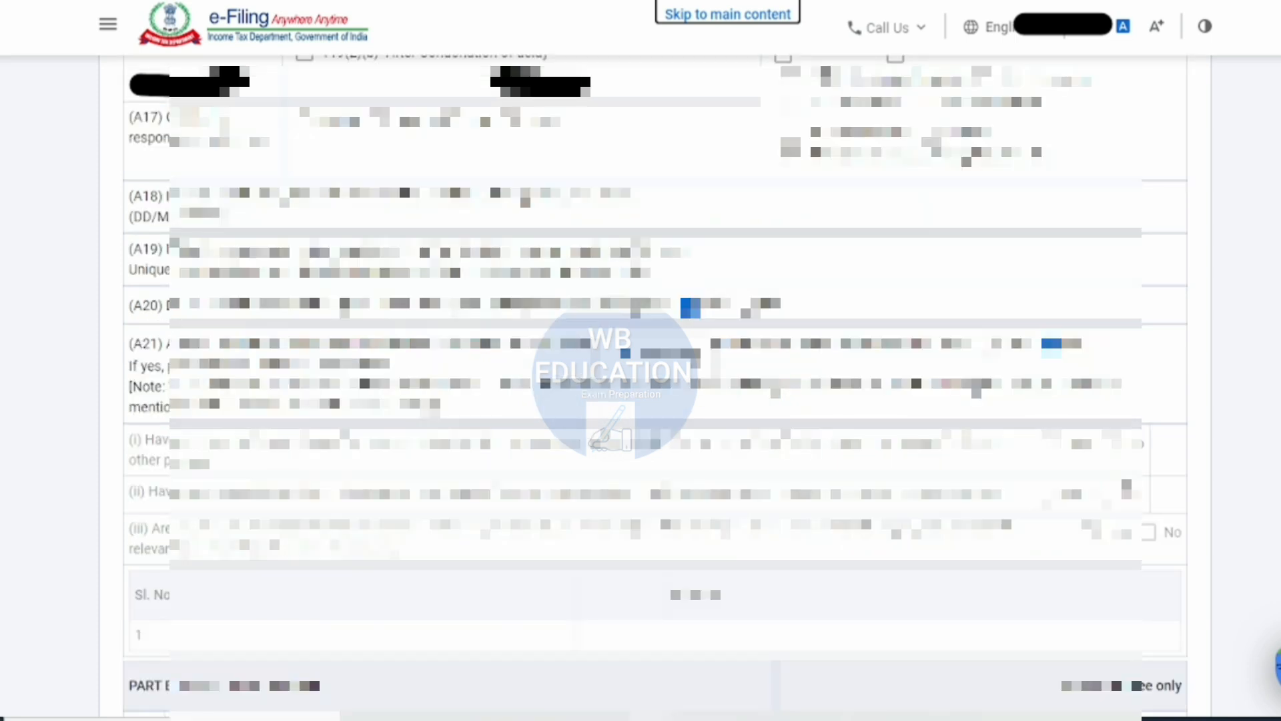
scroll(653, 387, "down", 5)
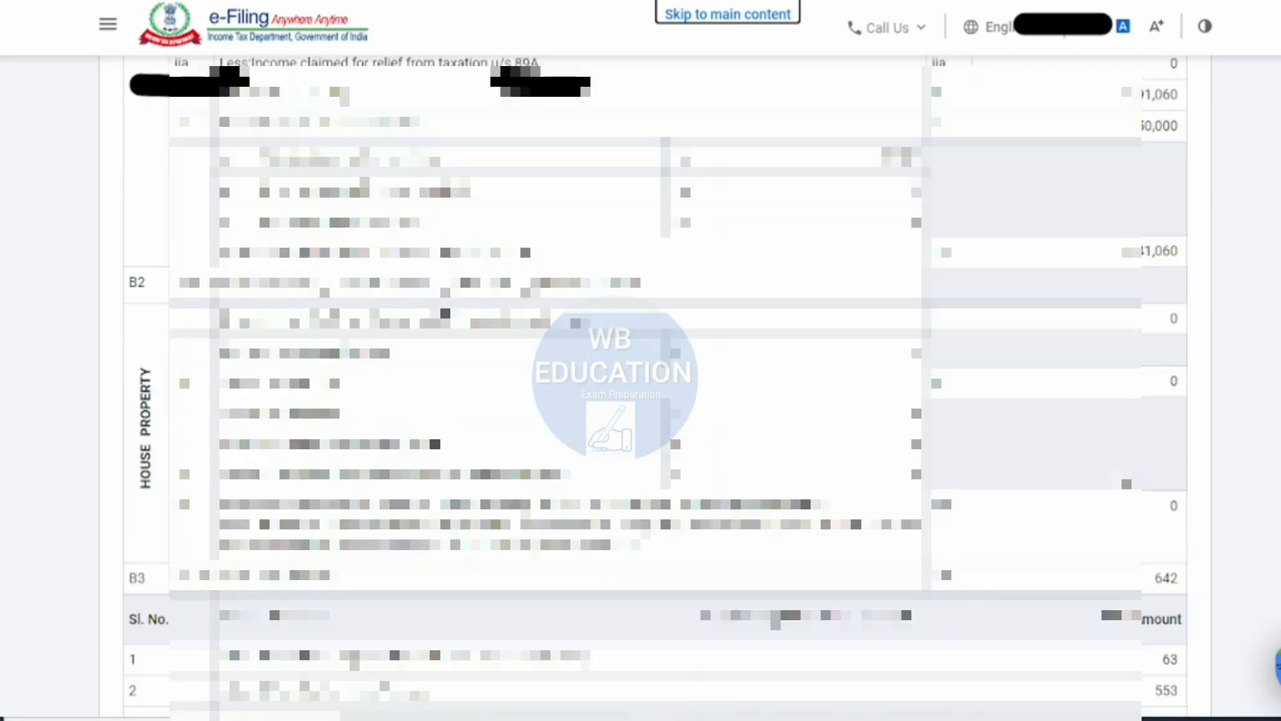
scroll(654, 387, "up", 10)
scroll(654, 387, "down", 6)
scroll(654, 387, "down", 12)
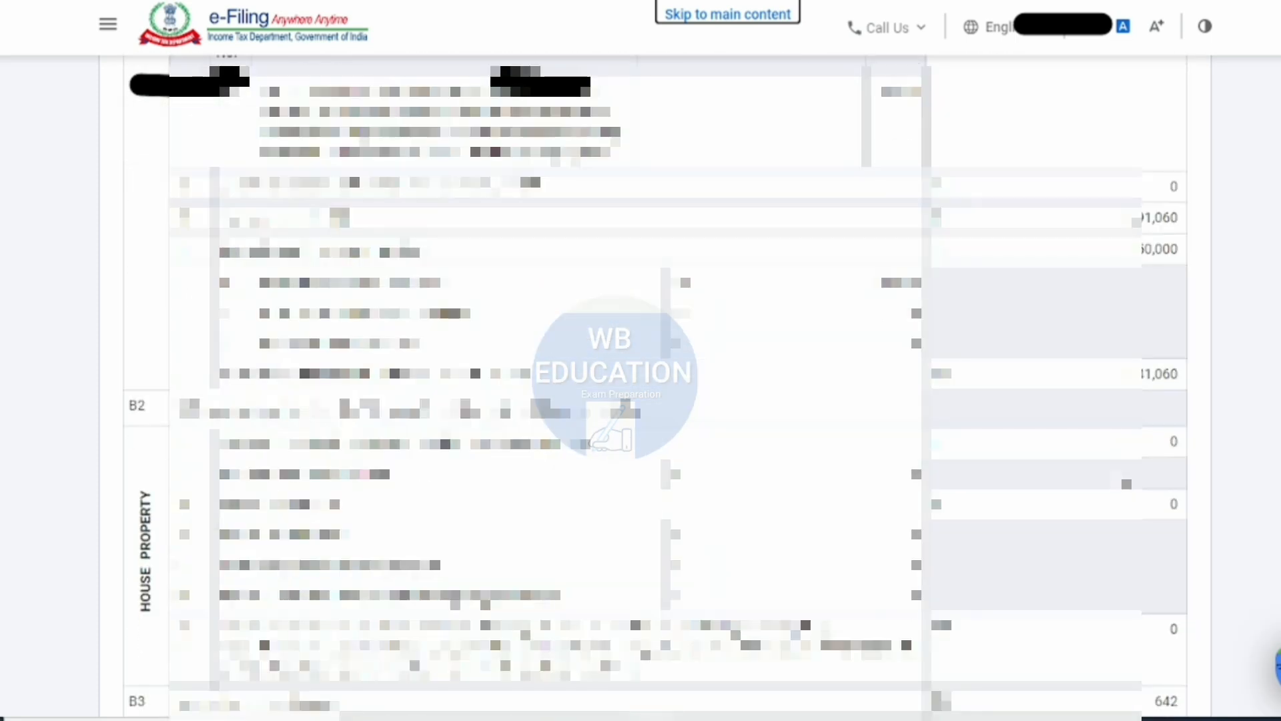
scroll(653, 387, "down", 10)
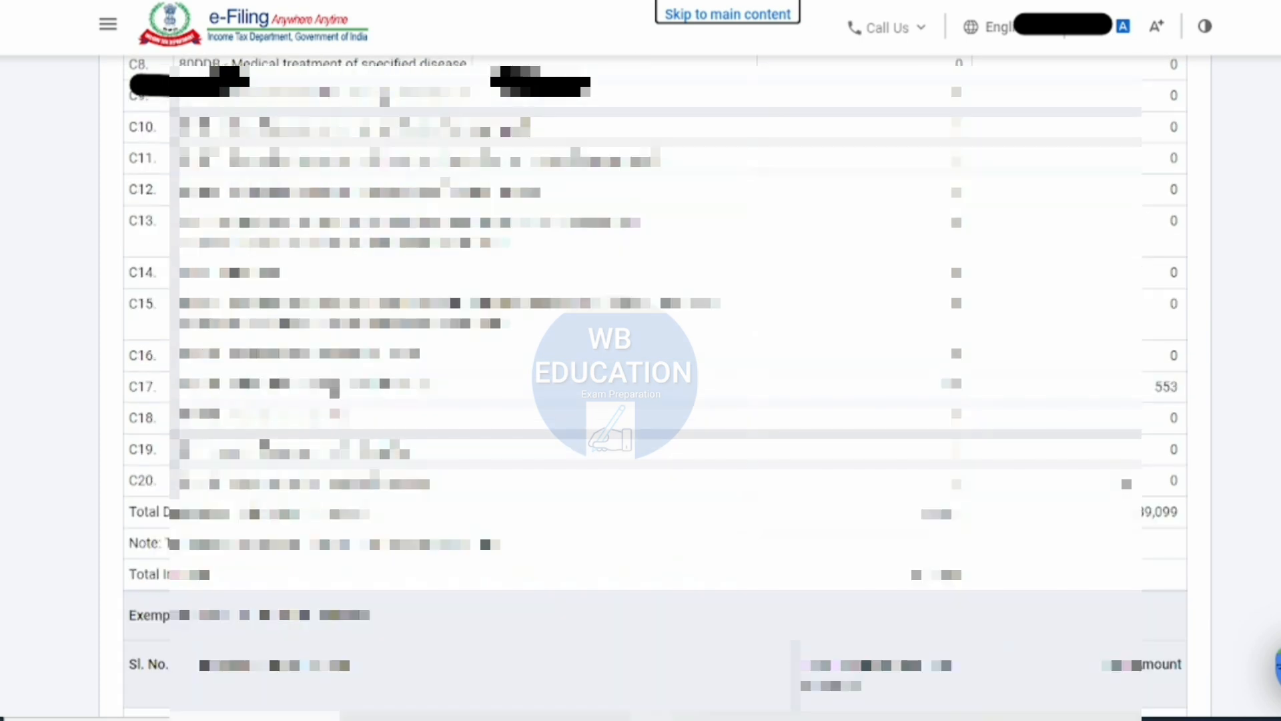
scroll(654, 387, "down", 15)
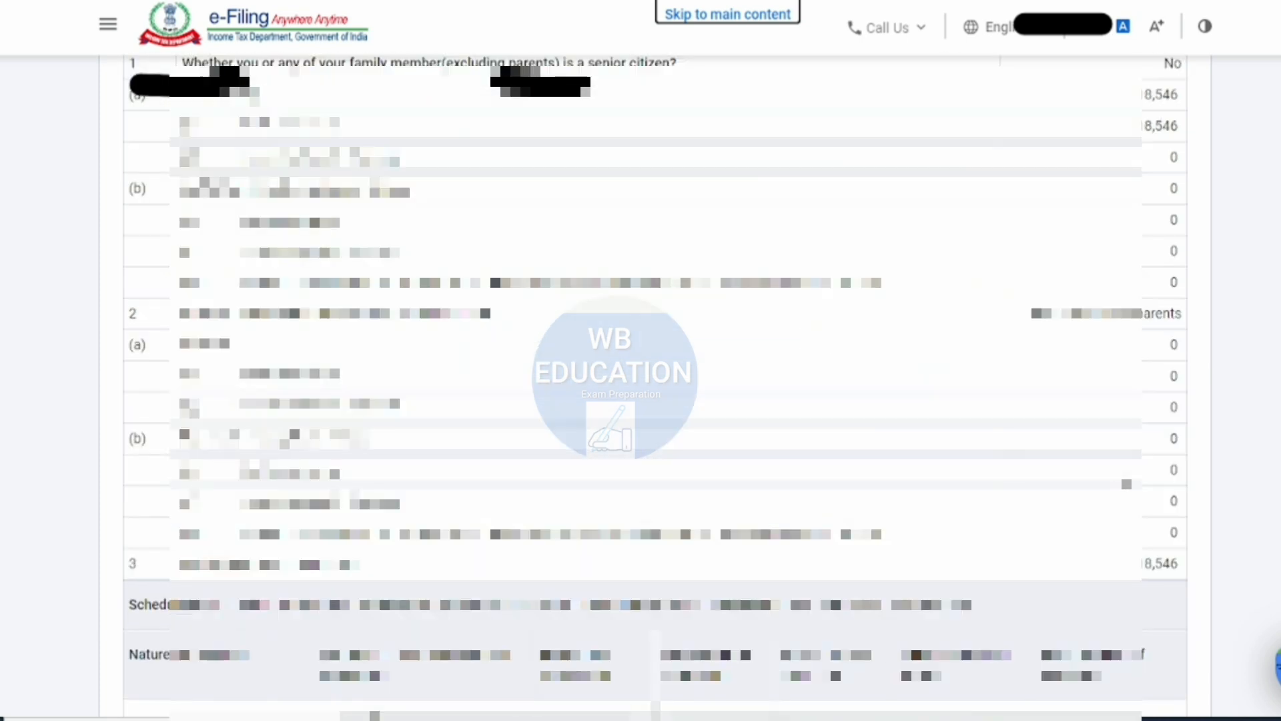
scroll(654, 387, "down", 8)
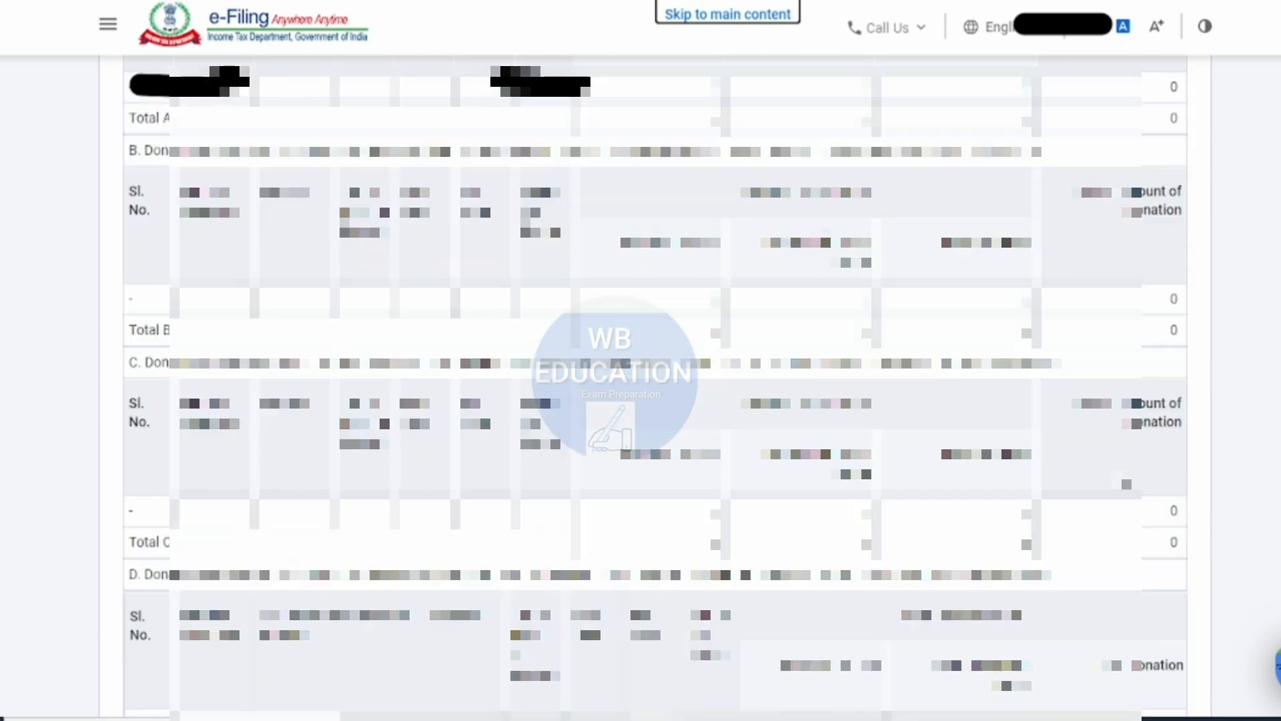
scroll(654, 387, "down", 20)
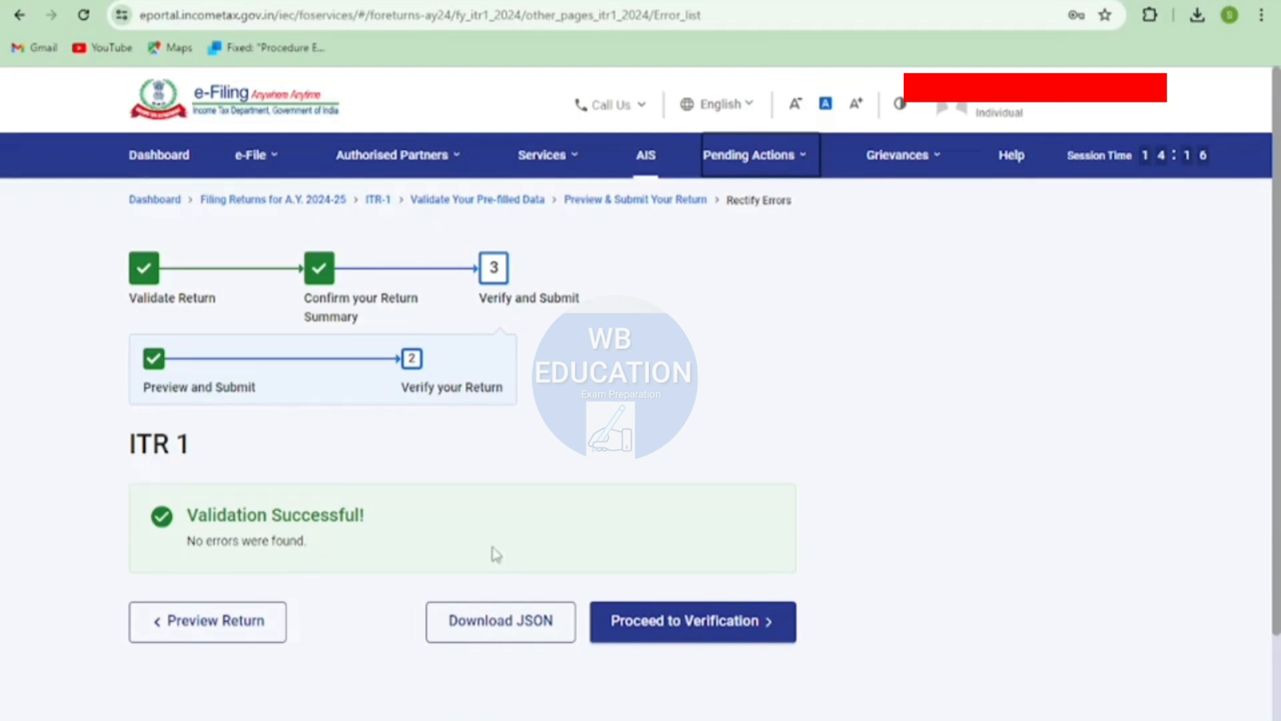
- Proceed from the validated ITR-1 to verification, and continue with the e-Verify Now method
left_click(710, 626)
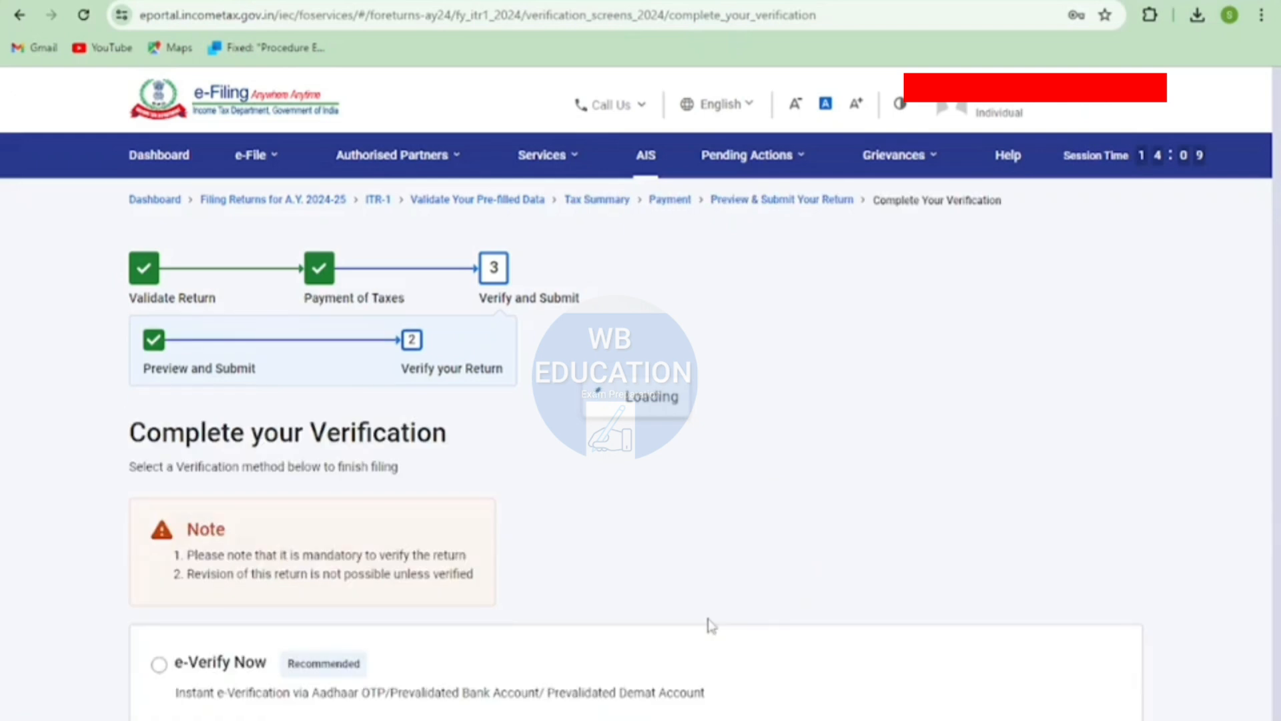
scroll(734, 564, "down", 3)
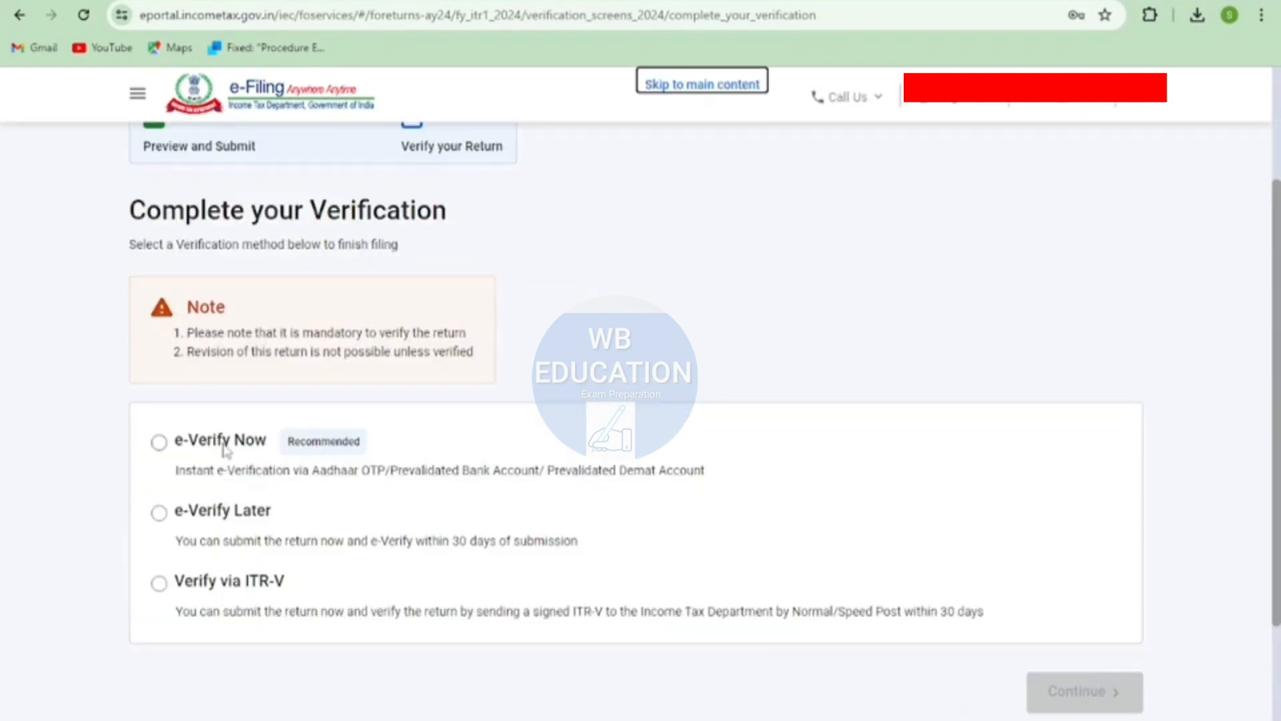
left_click(160, 443)
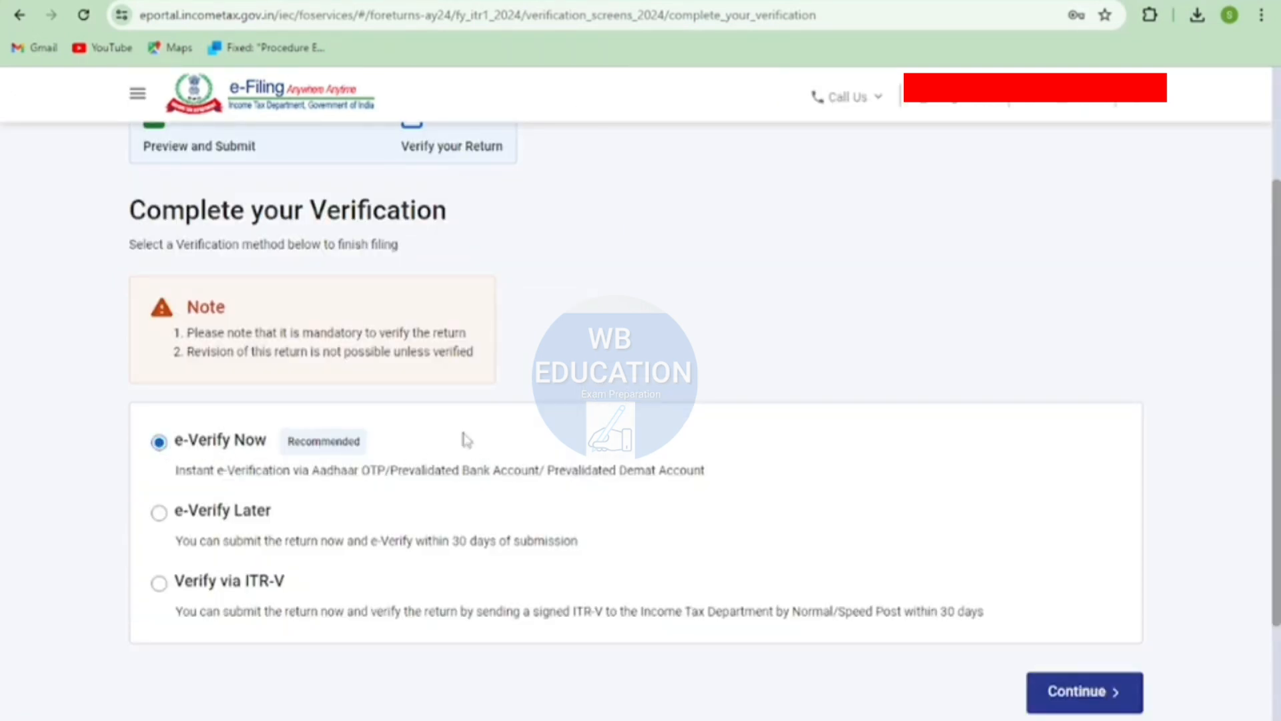
scroll(715, 389, "down", 1)
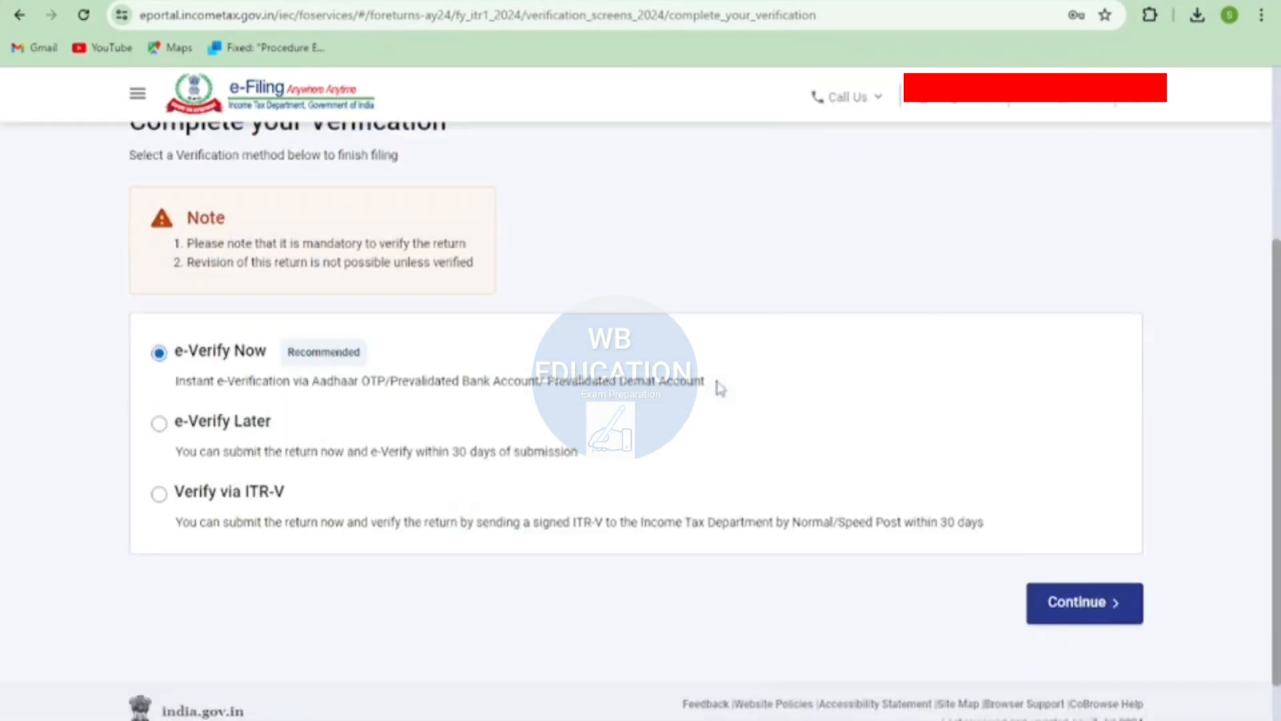
left_click(1100, 604)
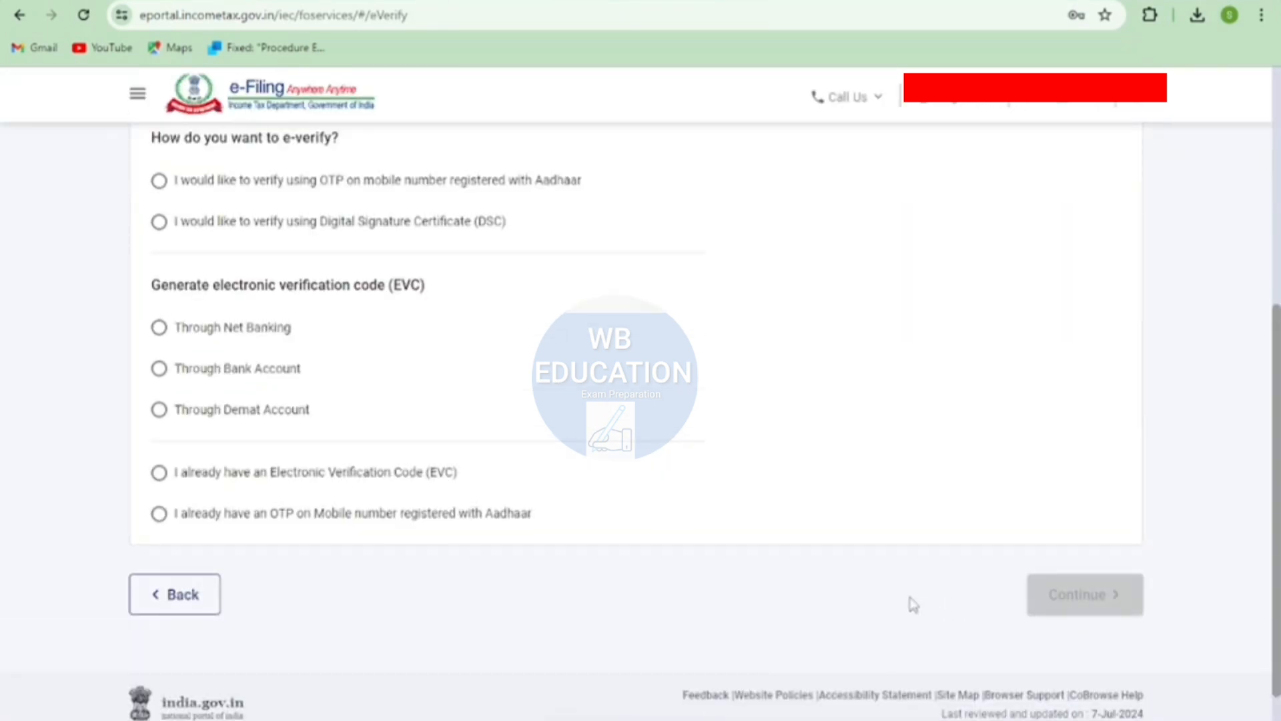
- Choose e-verification by OTP on the mobile number registered with Aadhaar, and generate the OTP after agreeing to validate the Aadhaar details
scroll(887, 573, "up", 2)
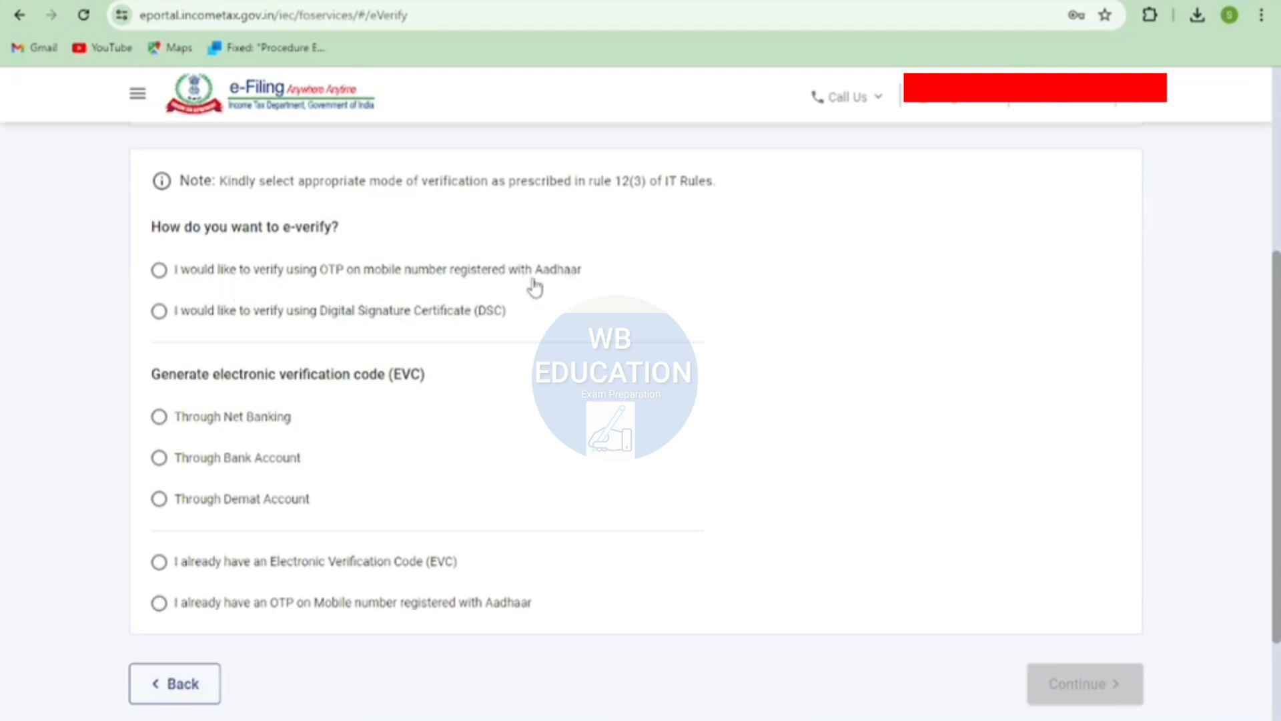
left_click(169, 279)
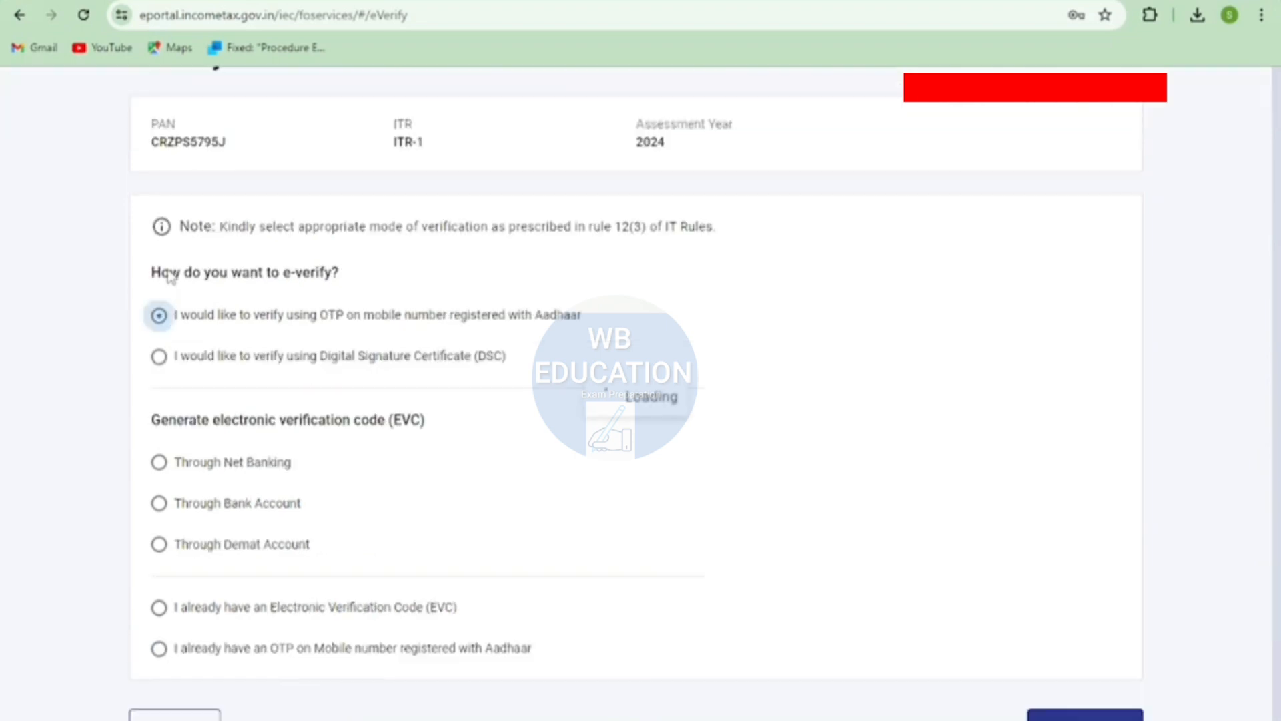
scroll(839, 409, "down", 2)
scroll(892, 417, "down", 1)
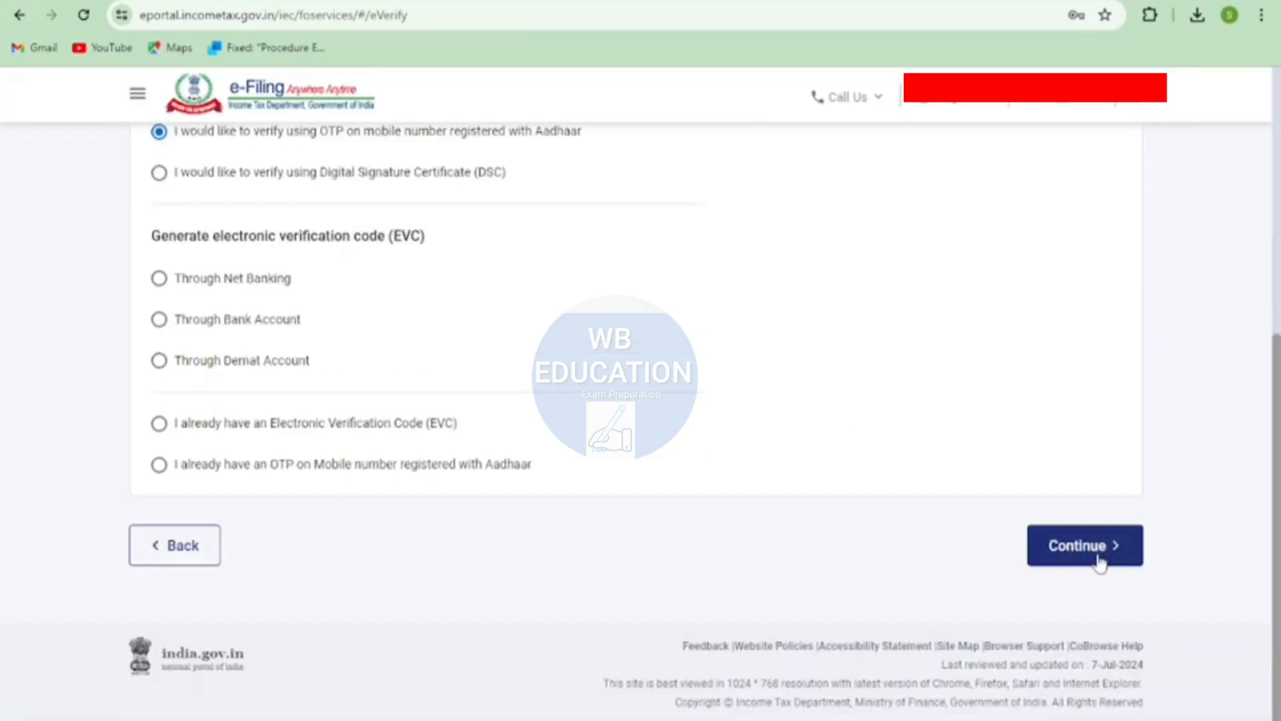
left_click(1097, 544)
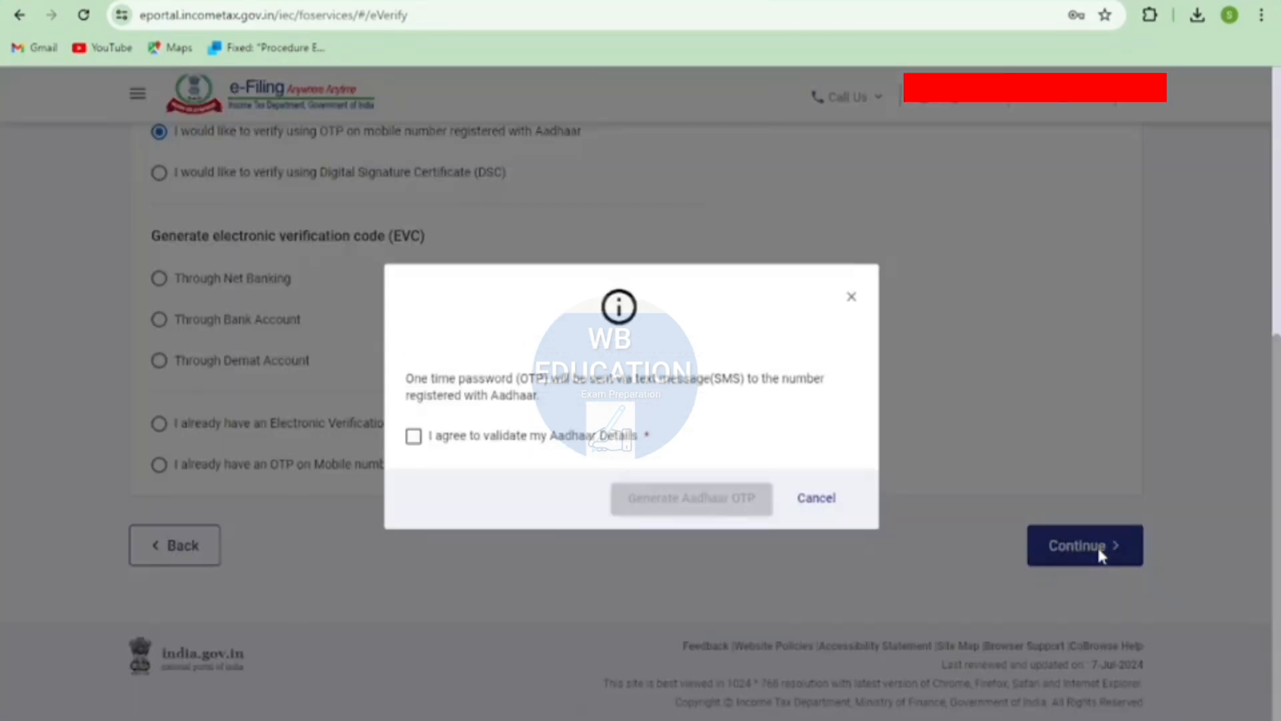
left_click(414, 437)
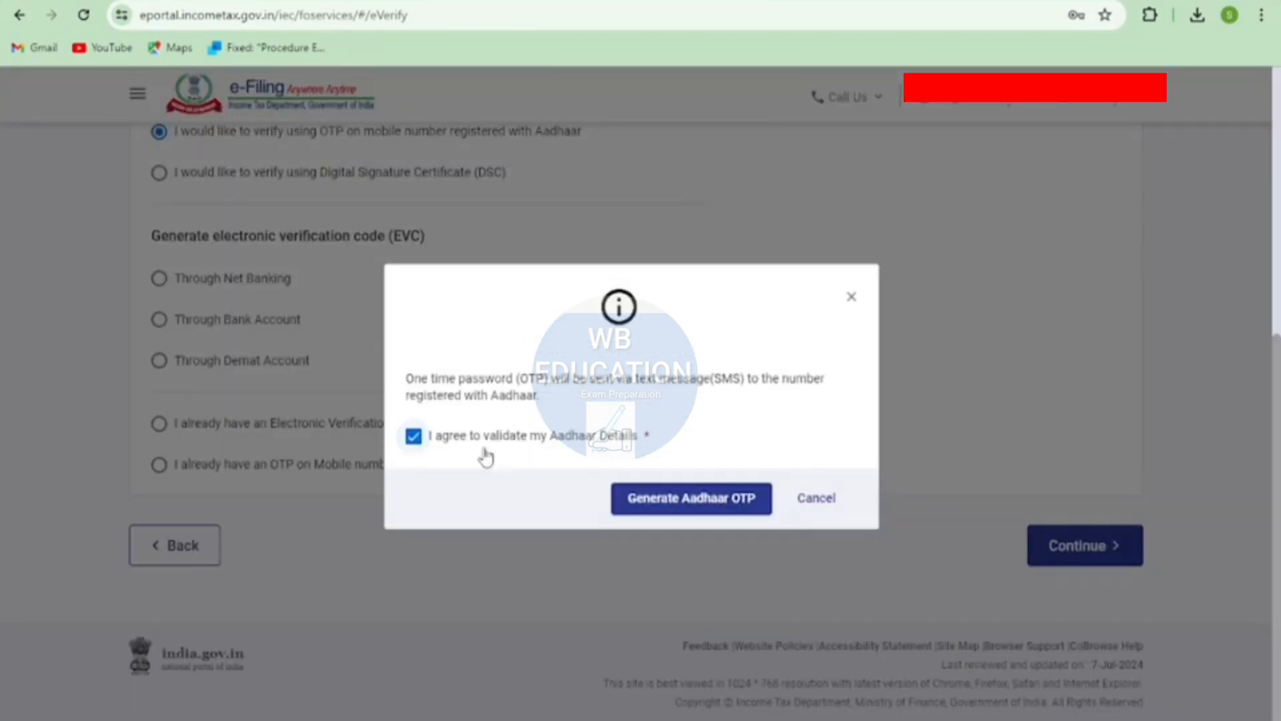
left_click(661, 501)
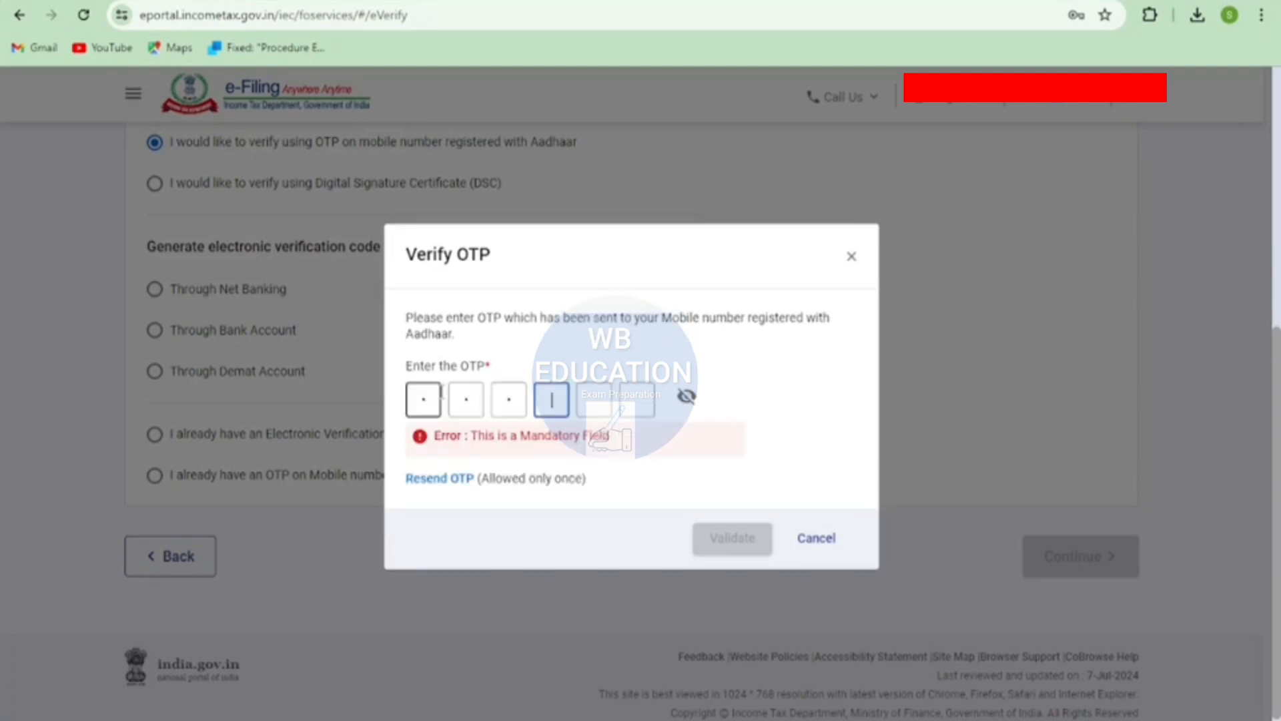
- Enter and validate the Aadhaar OTP, and confirm the submission of the return
type("•••")
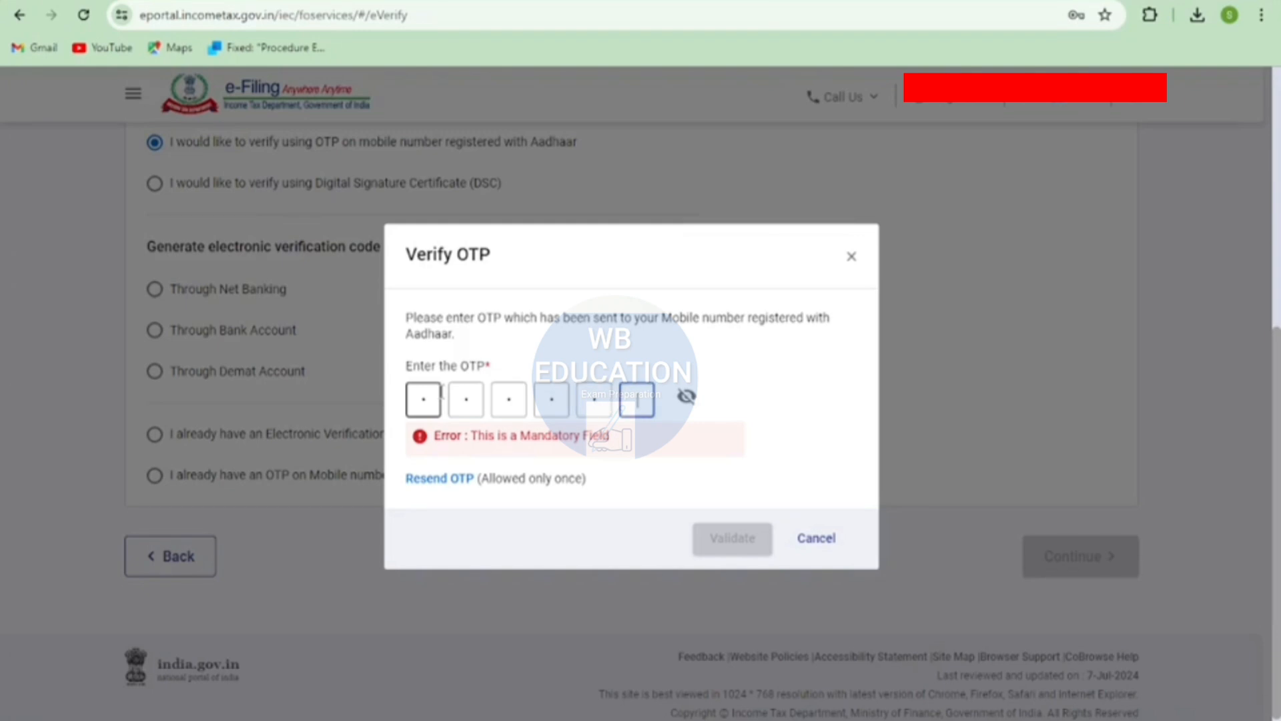
left_click(716, 529)
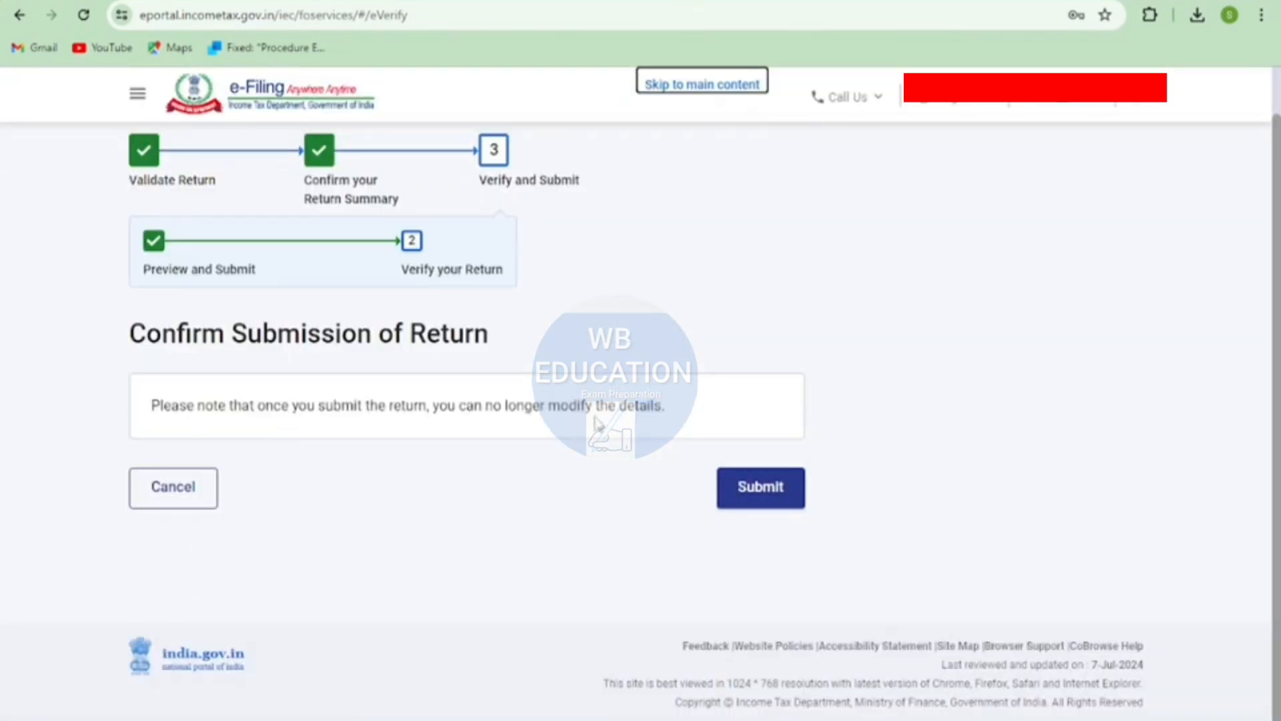
left_click(799, 488)
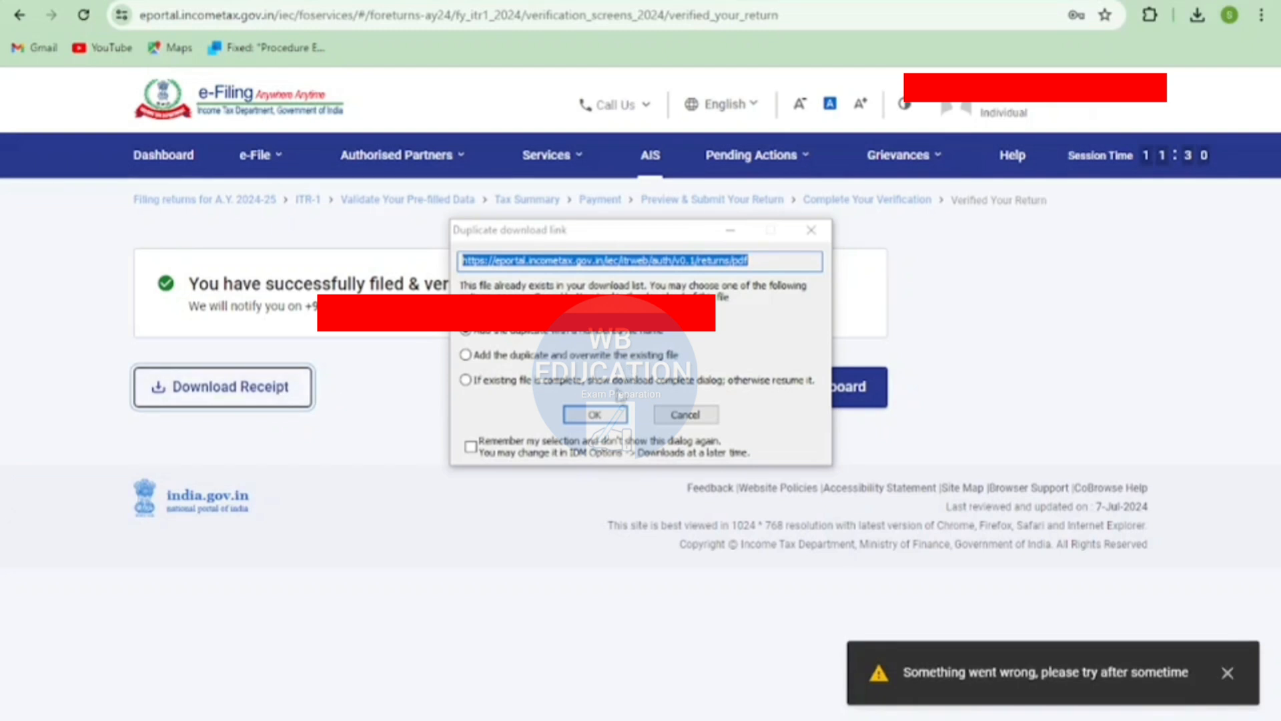
- Download the receipt of the filed return as a PDF, keeping the preselected option for the duplicate download
left_click(616, 414)
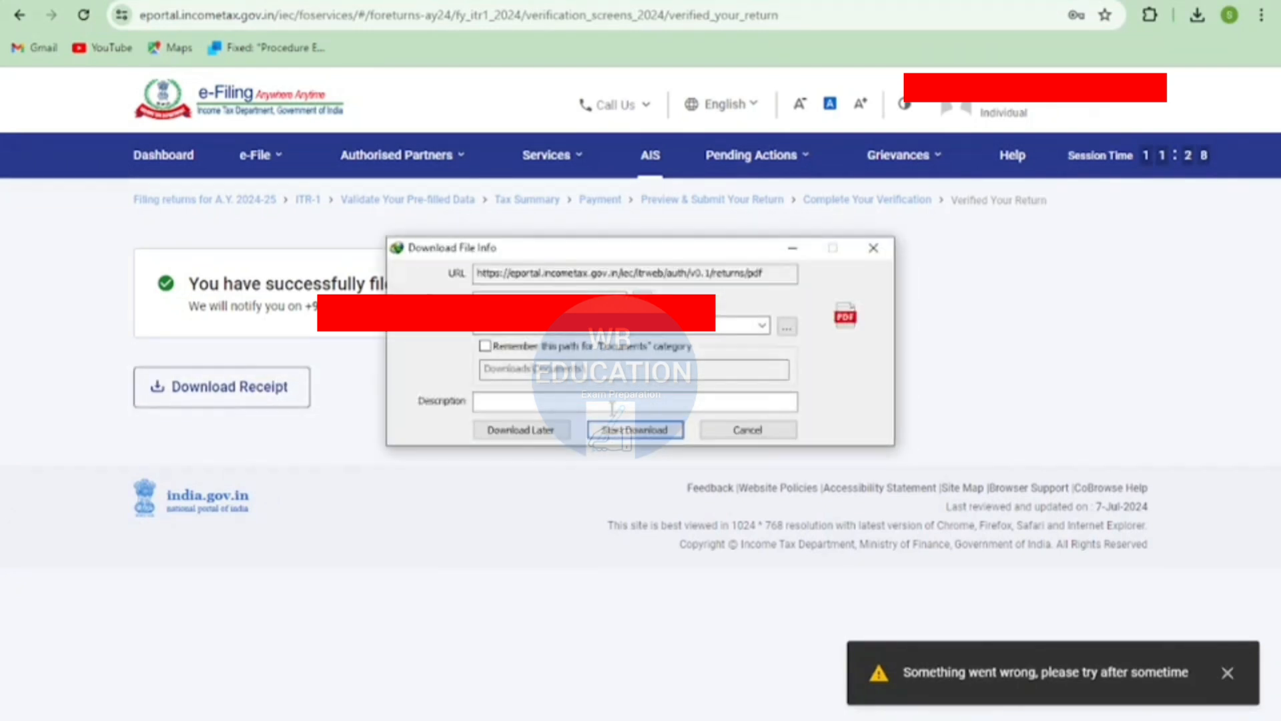
left_click(621, 434)
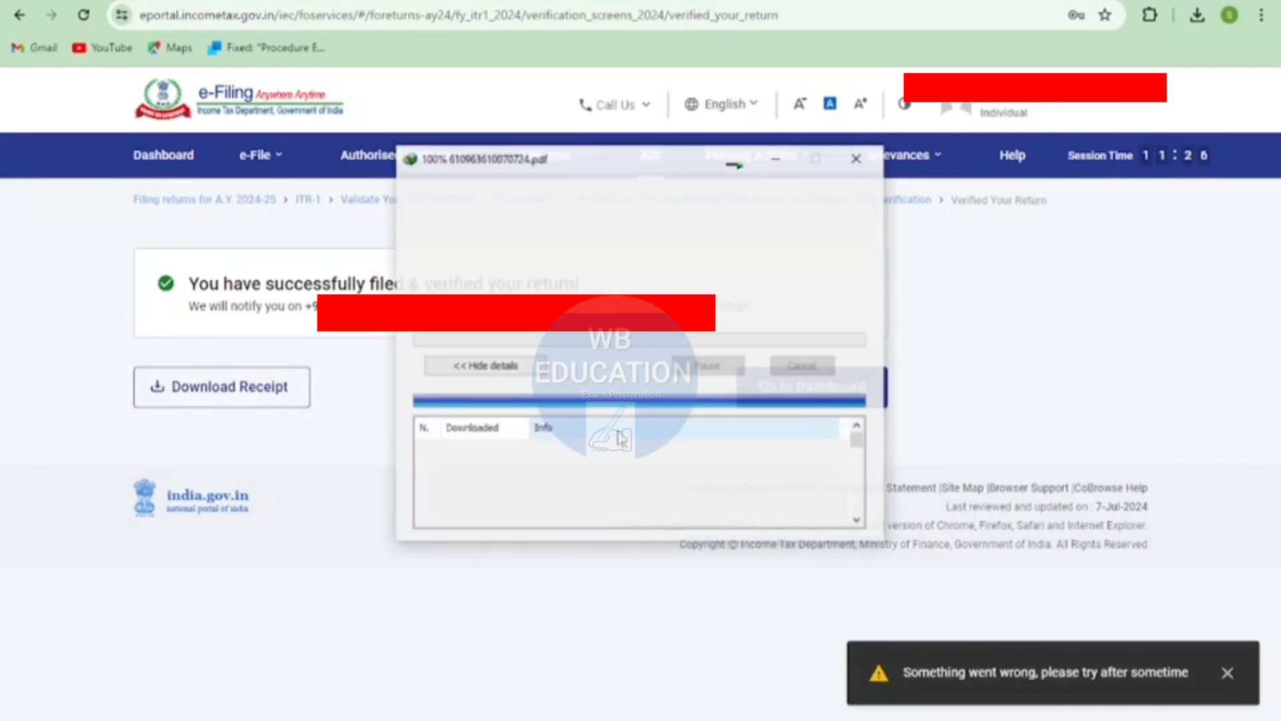